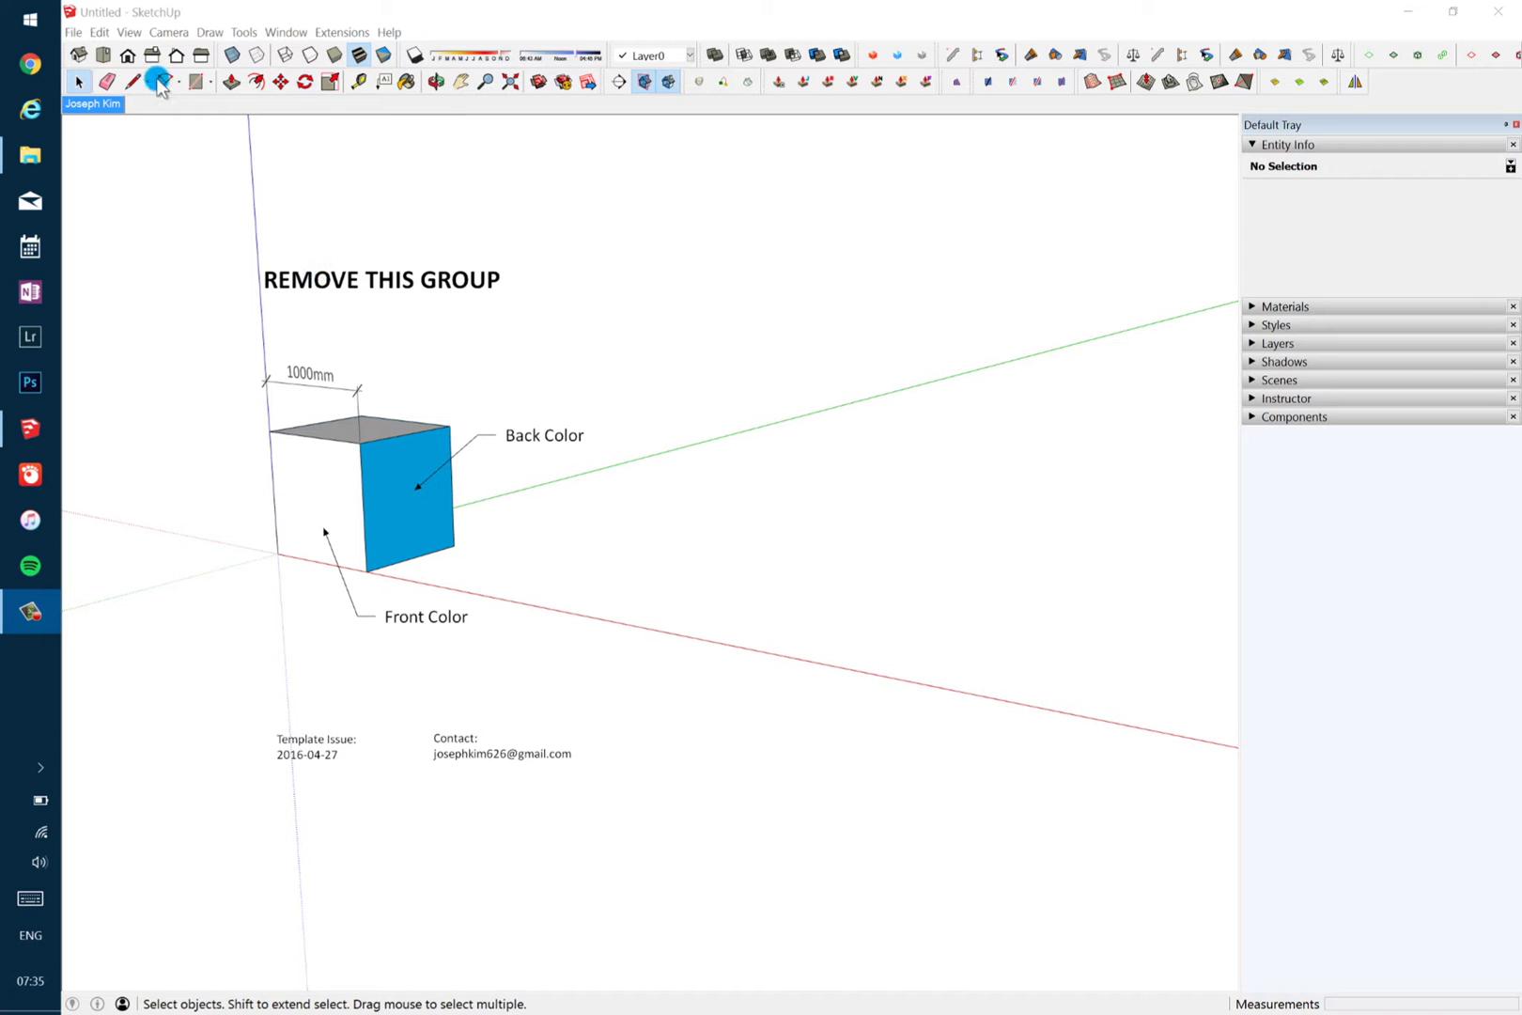
# Choose A CAD File.dwg from the Desktop as an AutoCAD (*.dwg, *.dxf) import and open its options
pyautogui.click(74, 34)
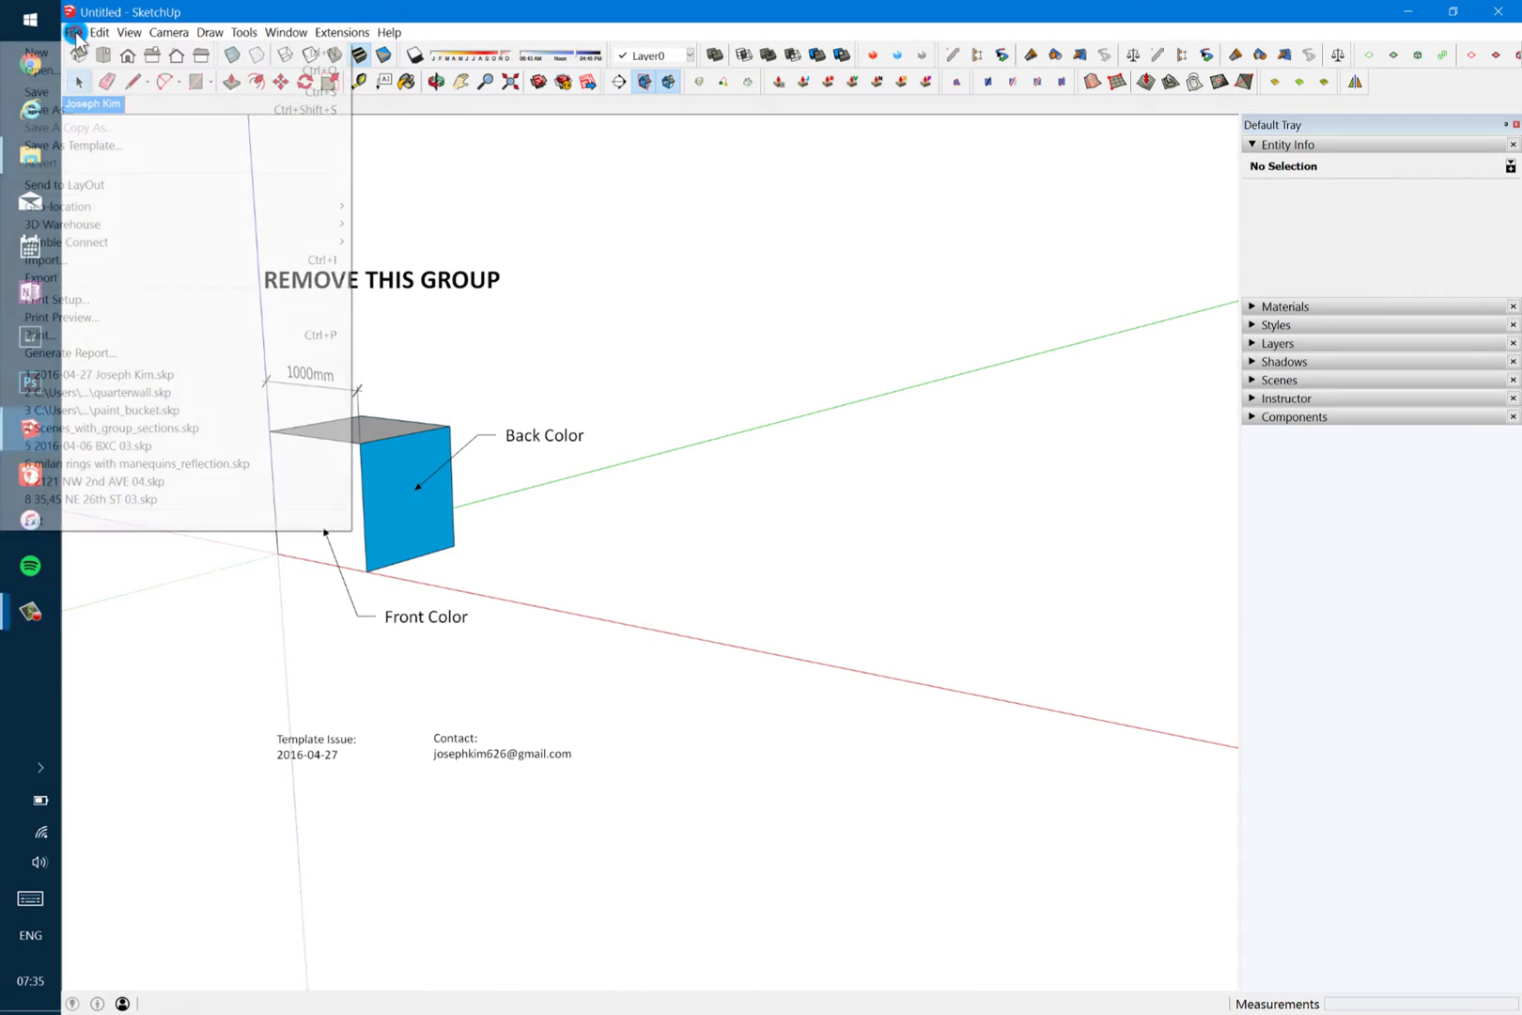
pyautogui.click(194, 265)
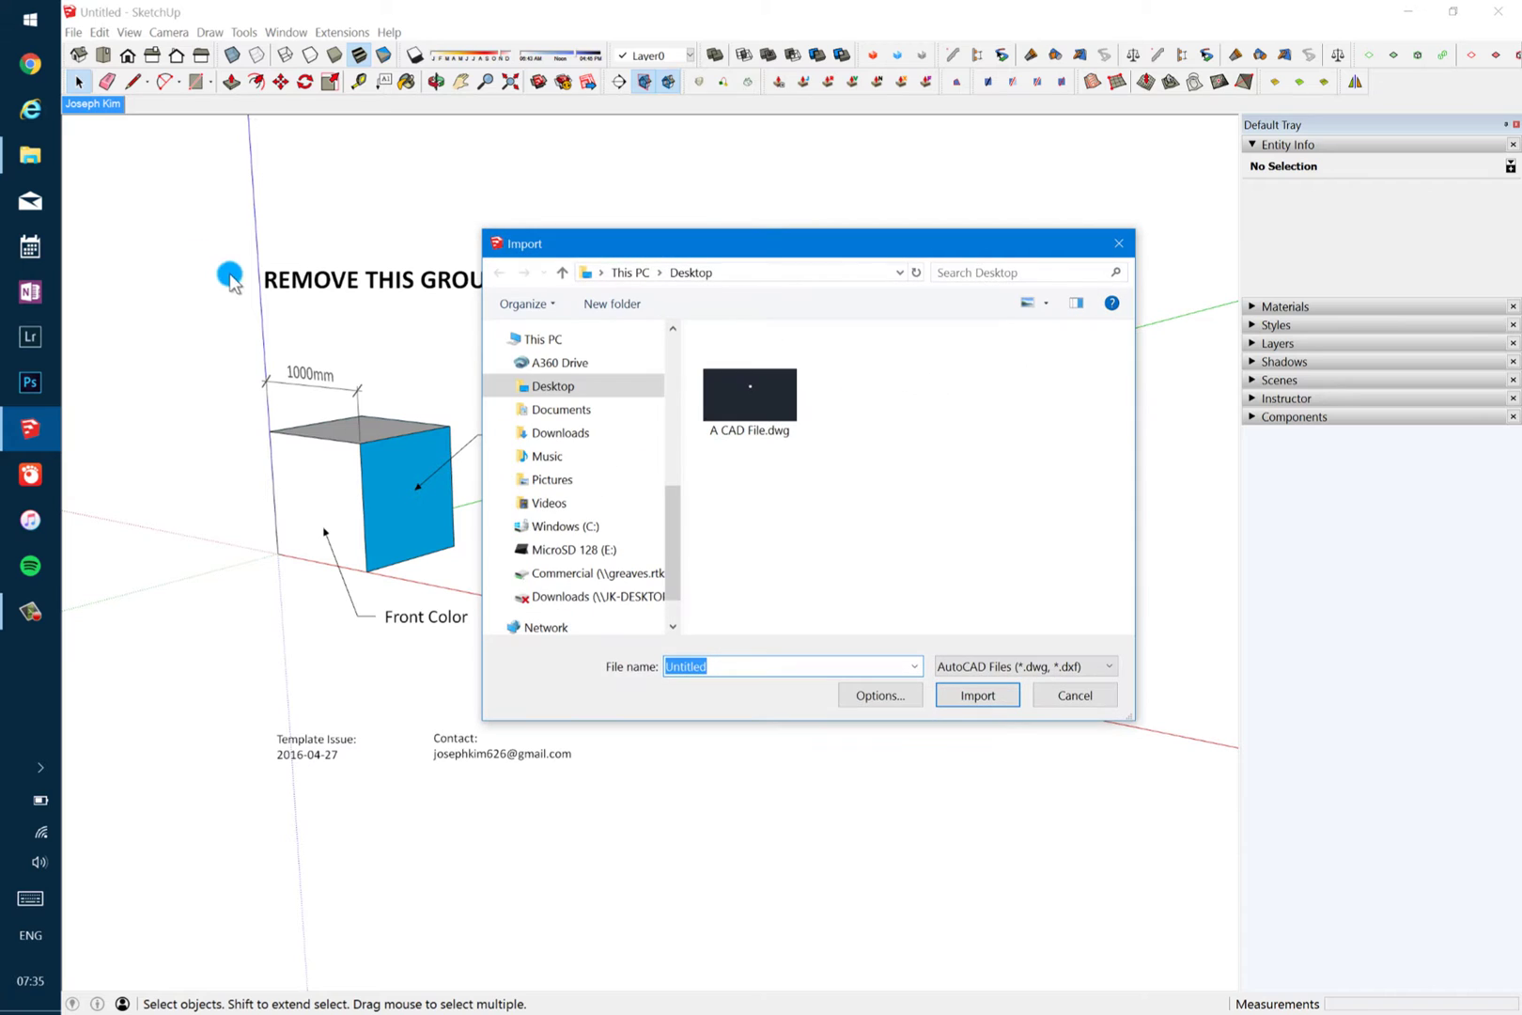
pyautogui.click(792, 423)
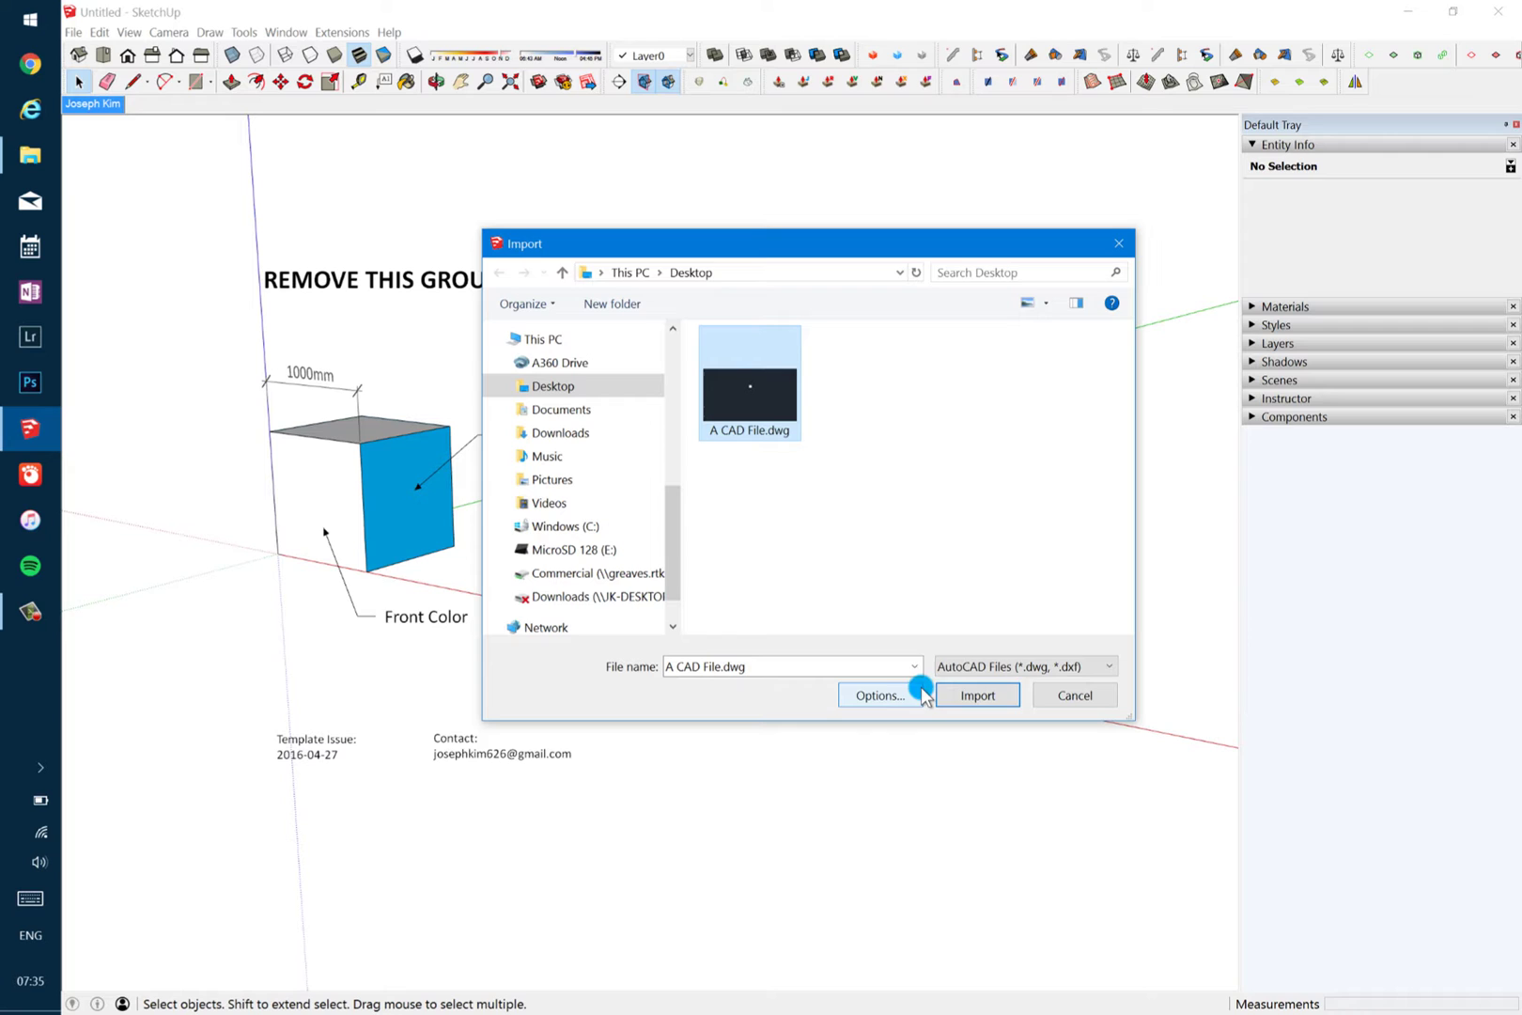
pyautogui.click(971, 669)
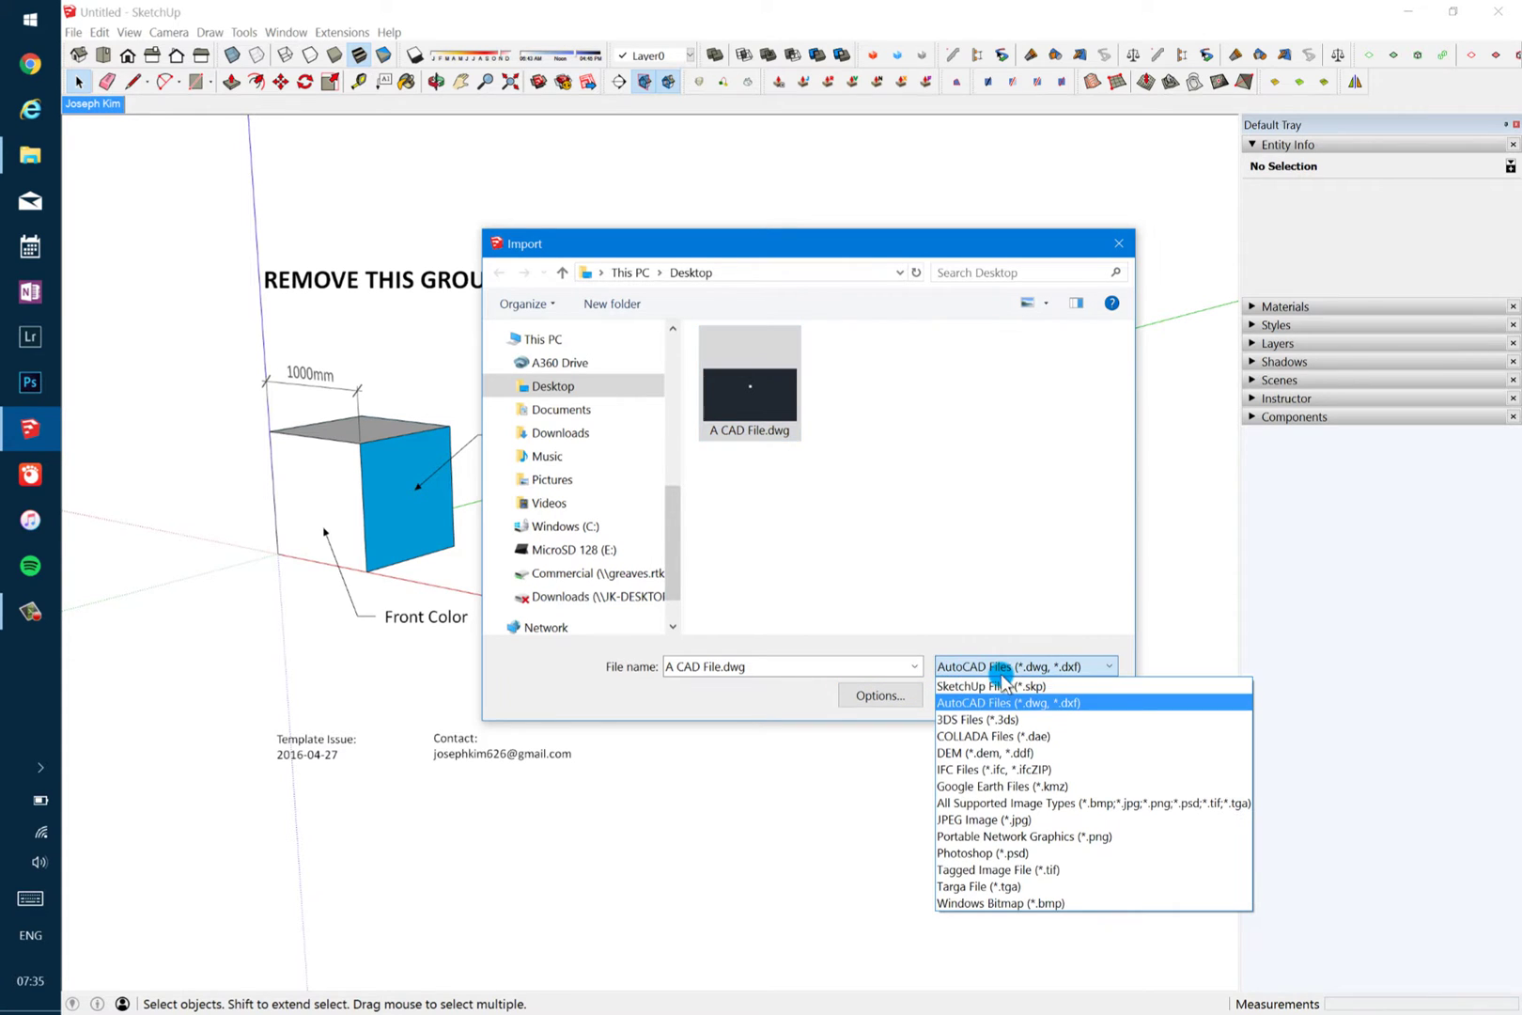
pyautogui.click(1062, 705)
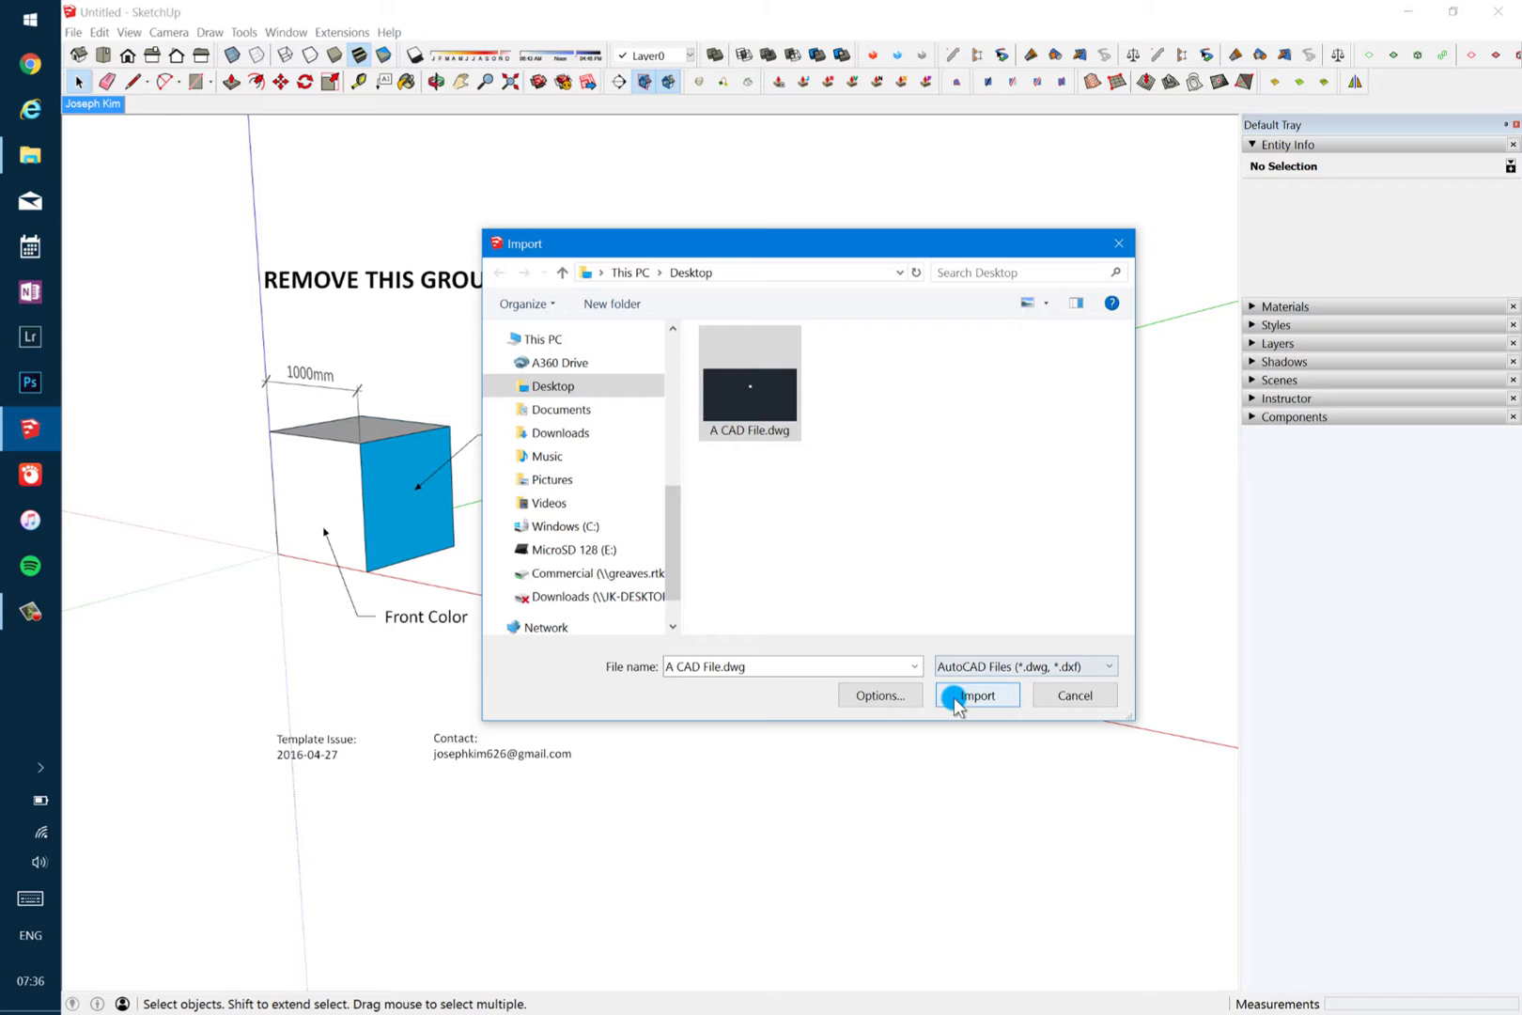
pyautogui.click(887, 698)
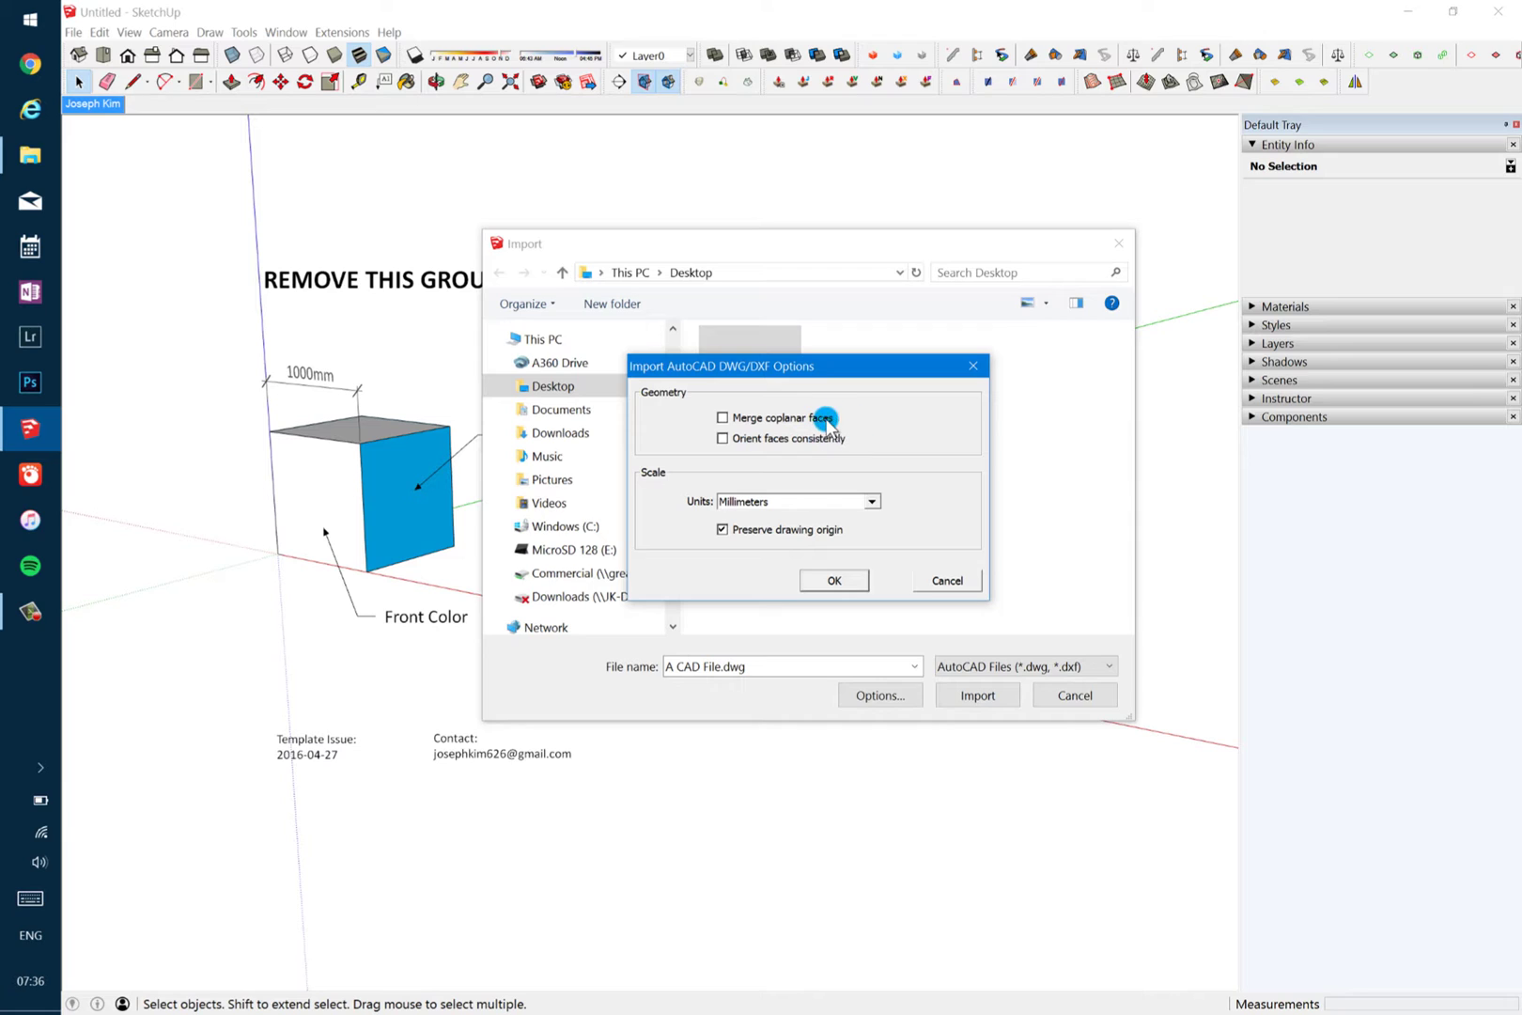
pyautogui.click(874, 501)
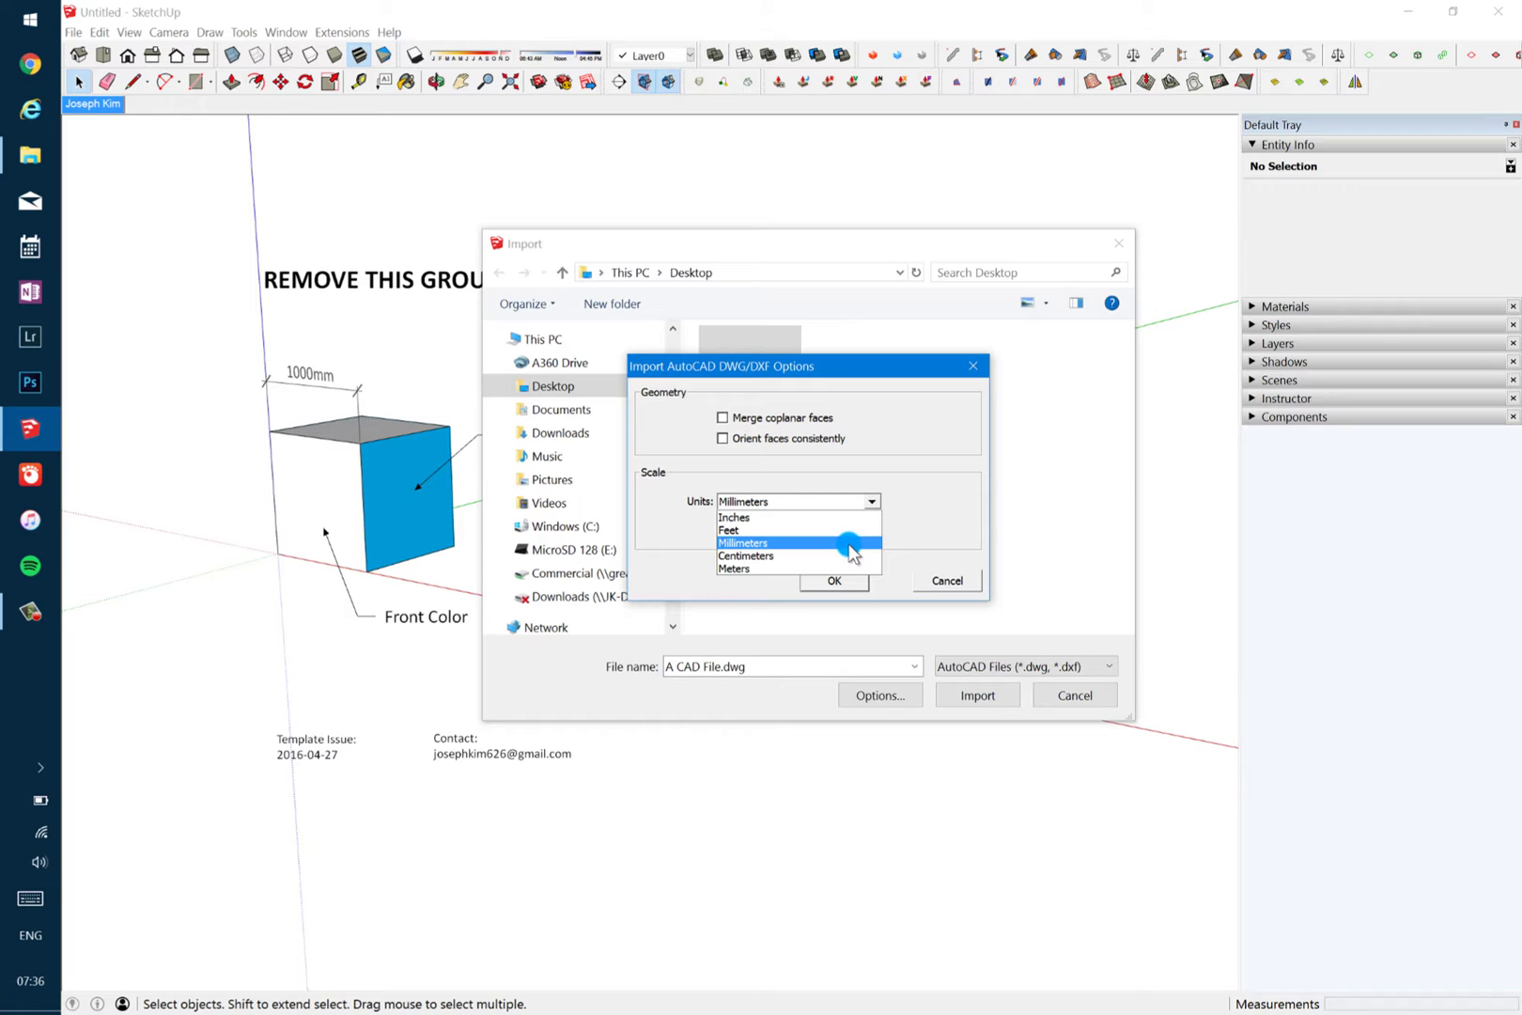
# Keep Millimeters as the import units and confirm the AutoCAD import options
pyautogui.click(851, 545)
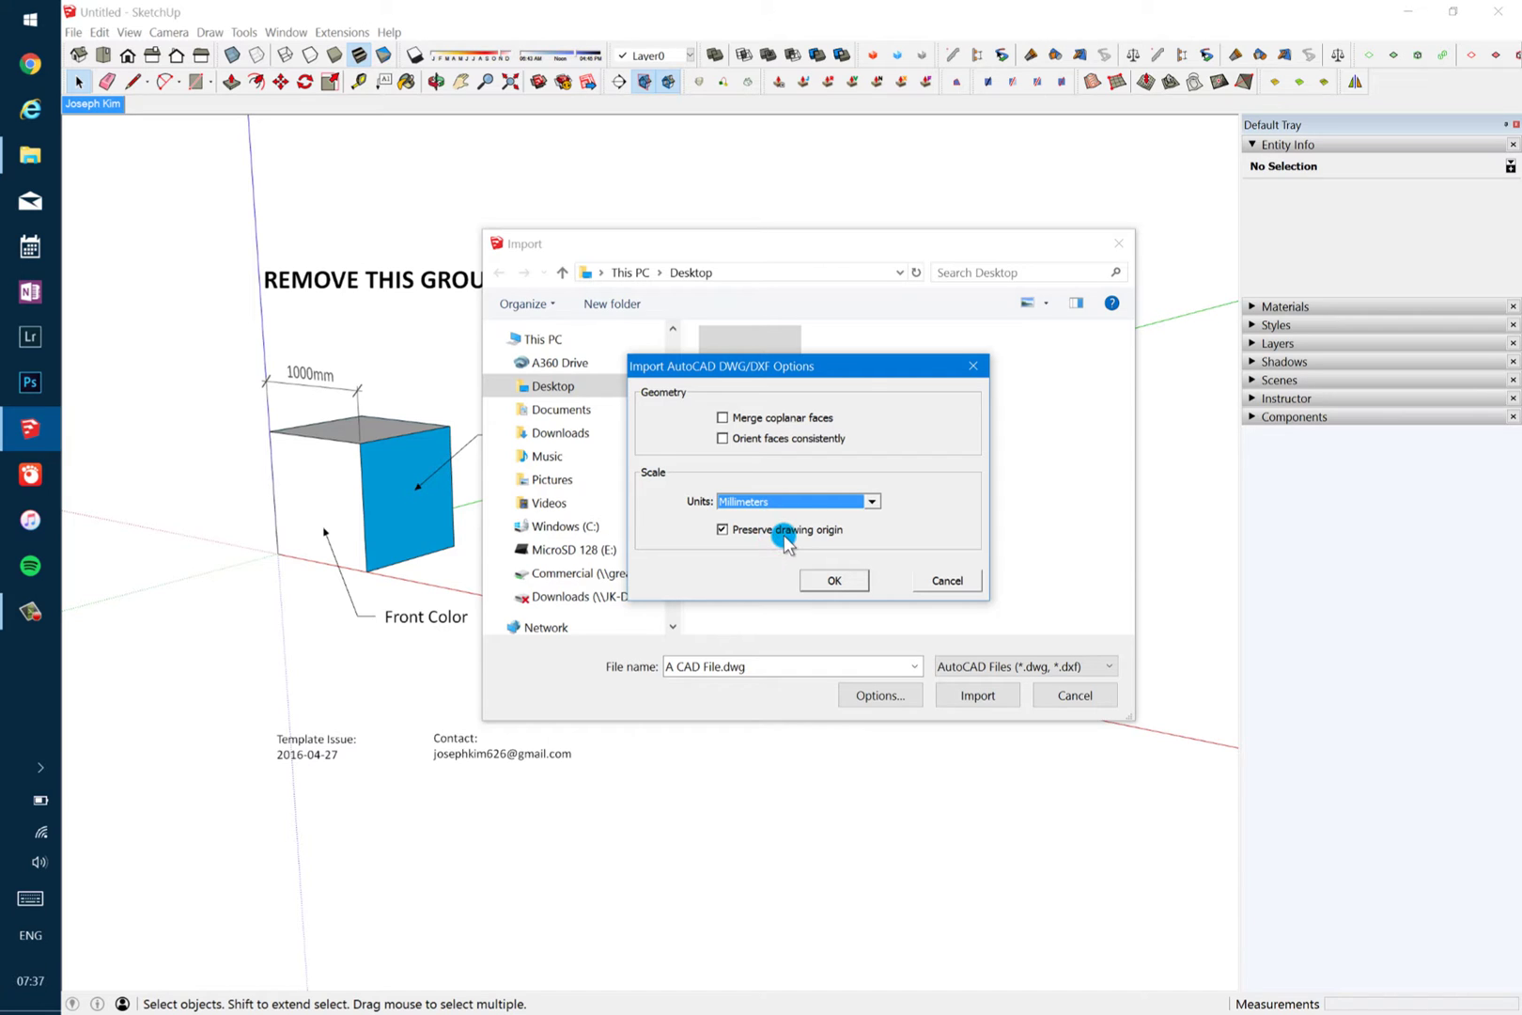
pyautogui.click(834, 580)
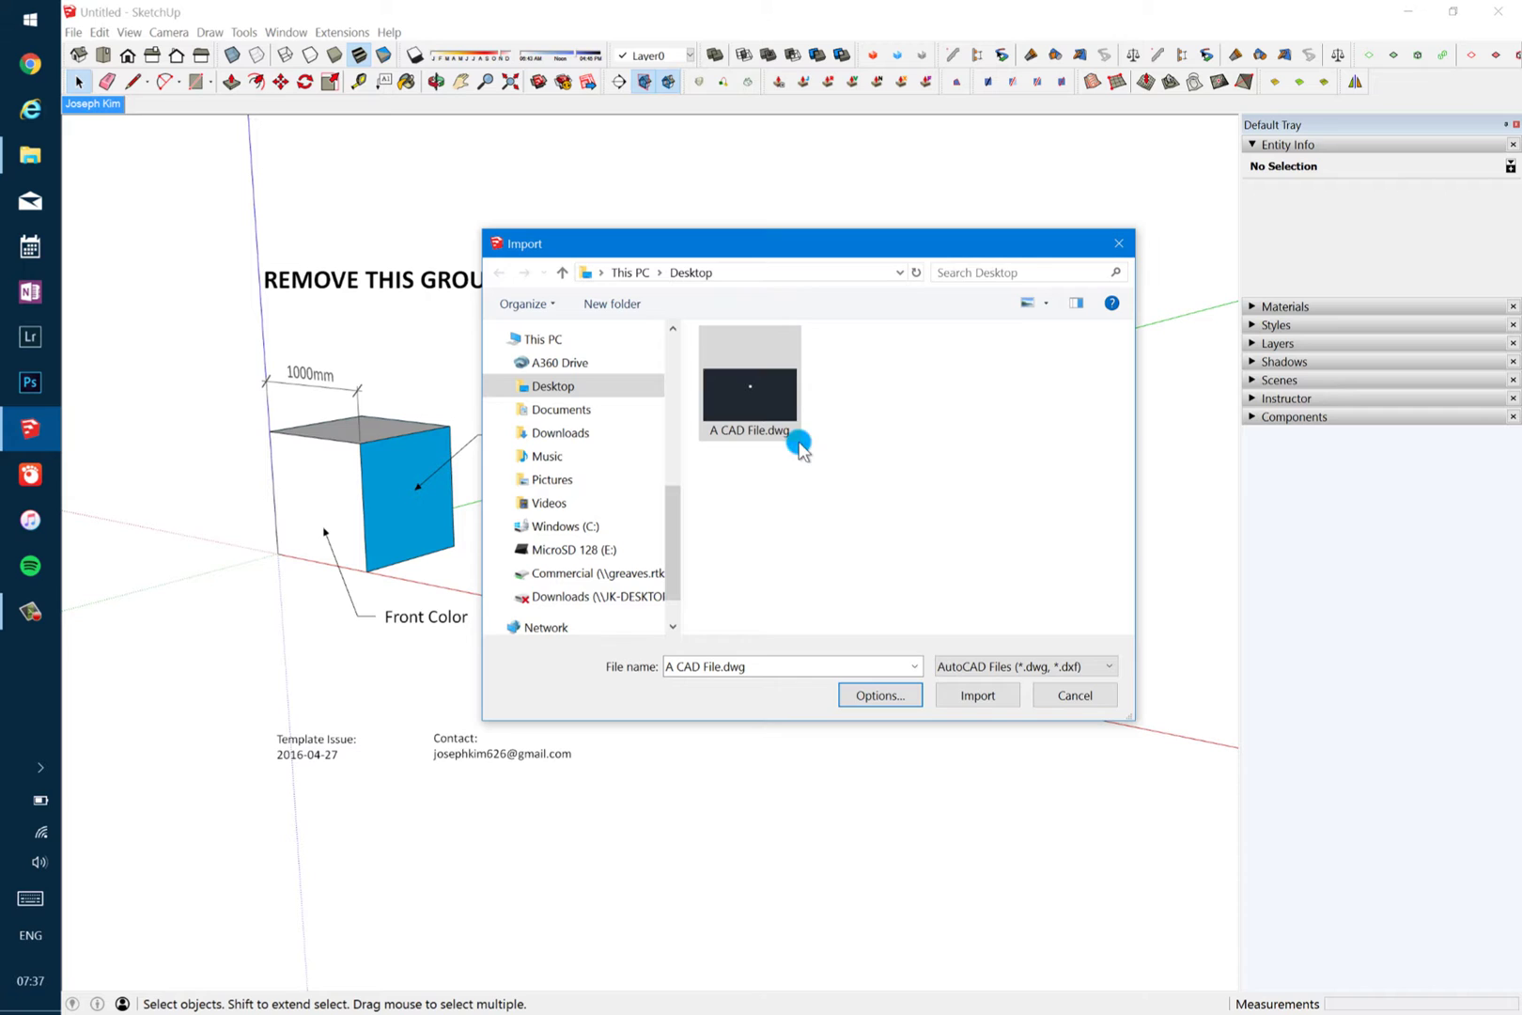
# Import A CAD File.dwg and review the Hatches, M-Texts and Empty Blocks rows in the results
pyautogui.click(1008, 684)
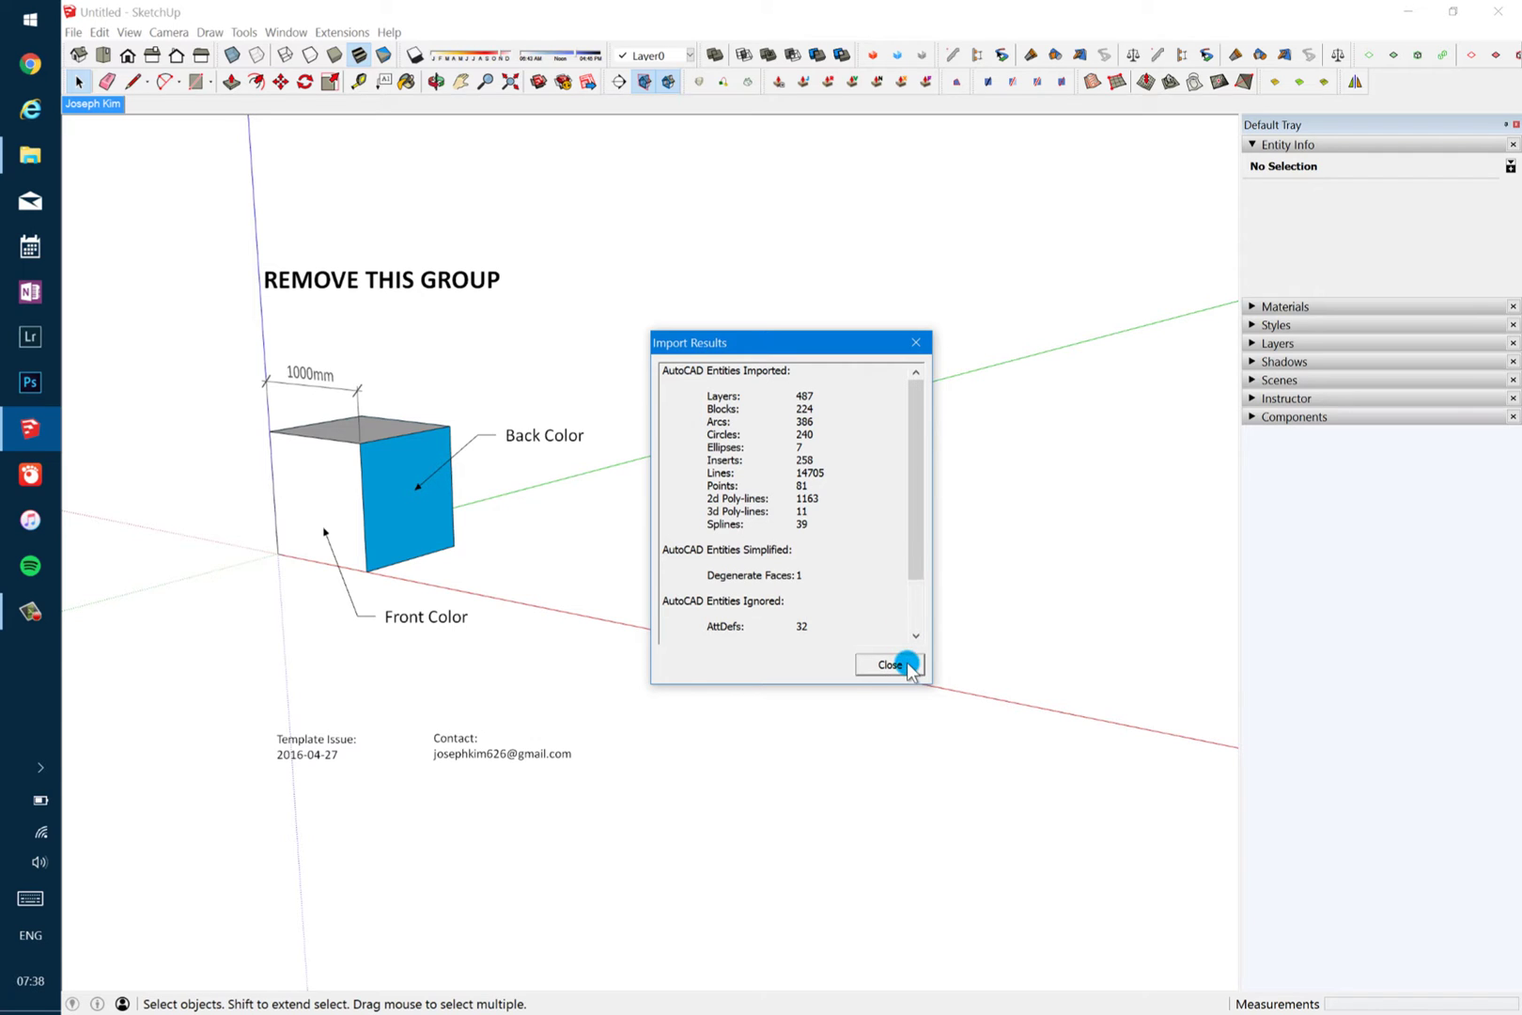
pyautogui.moveTo(915, 549)
pyautogui.mouseDown()
pyautogui.moveTo(926, 621)
pyautogui.moveTo(847, 633)
pyautogui.moveTo(685, 561)
pyautogui.mouseUp()
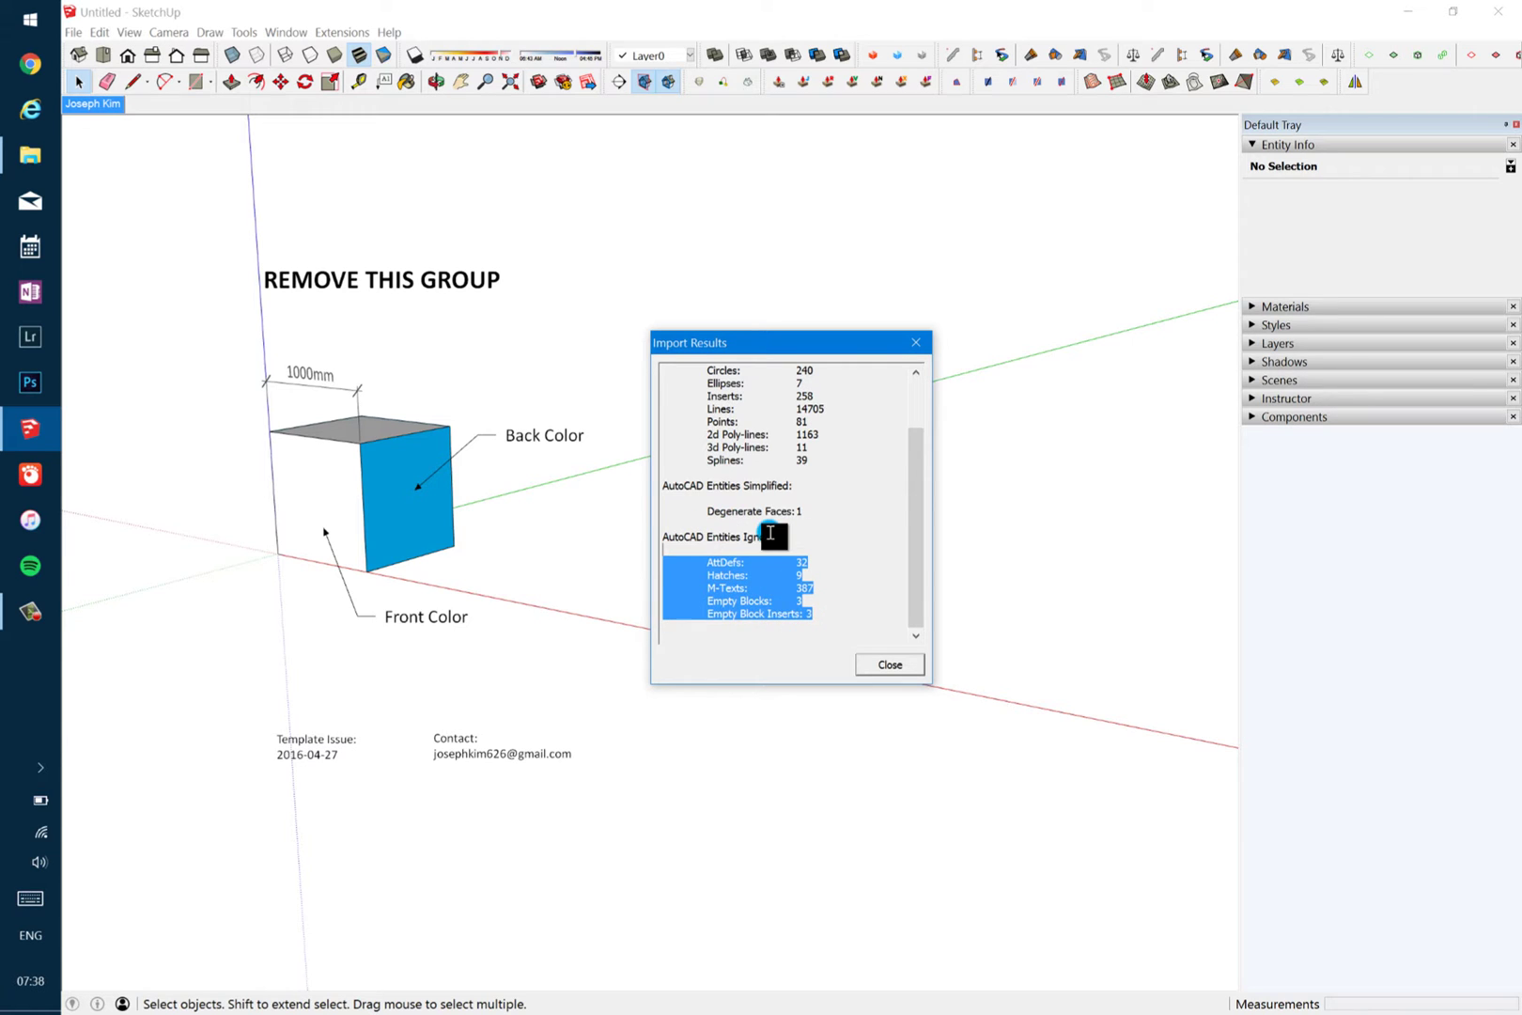
pyautogui.click(828, 580)
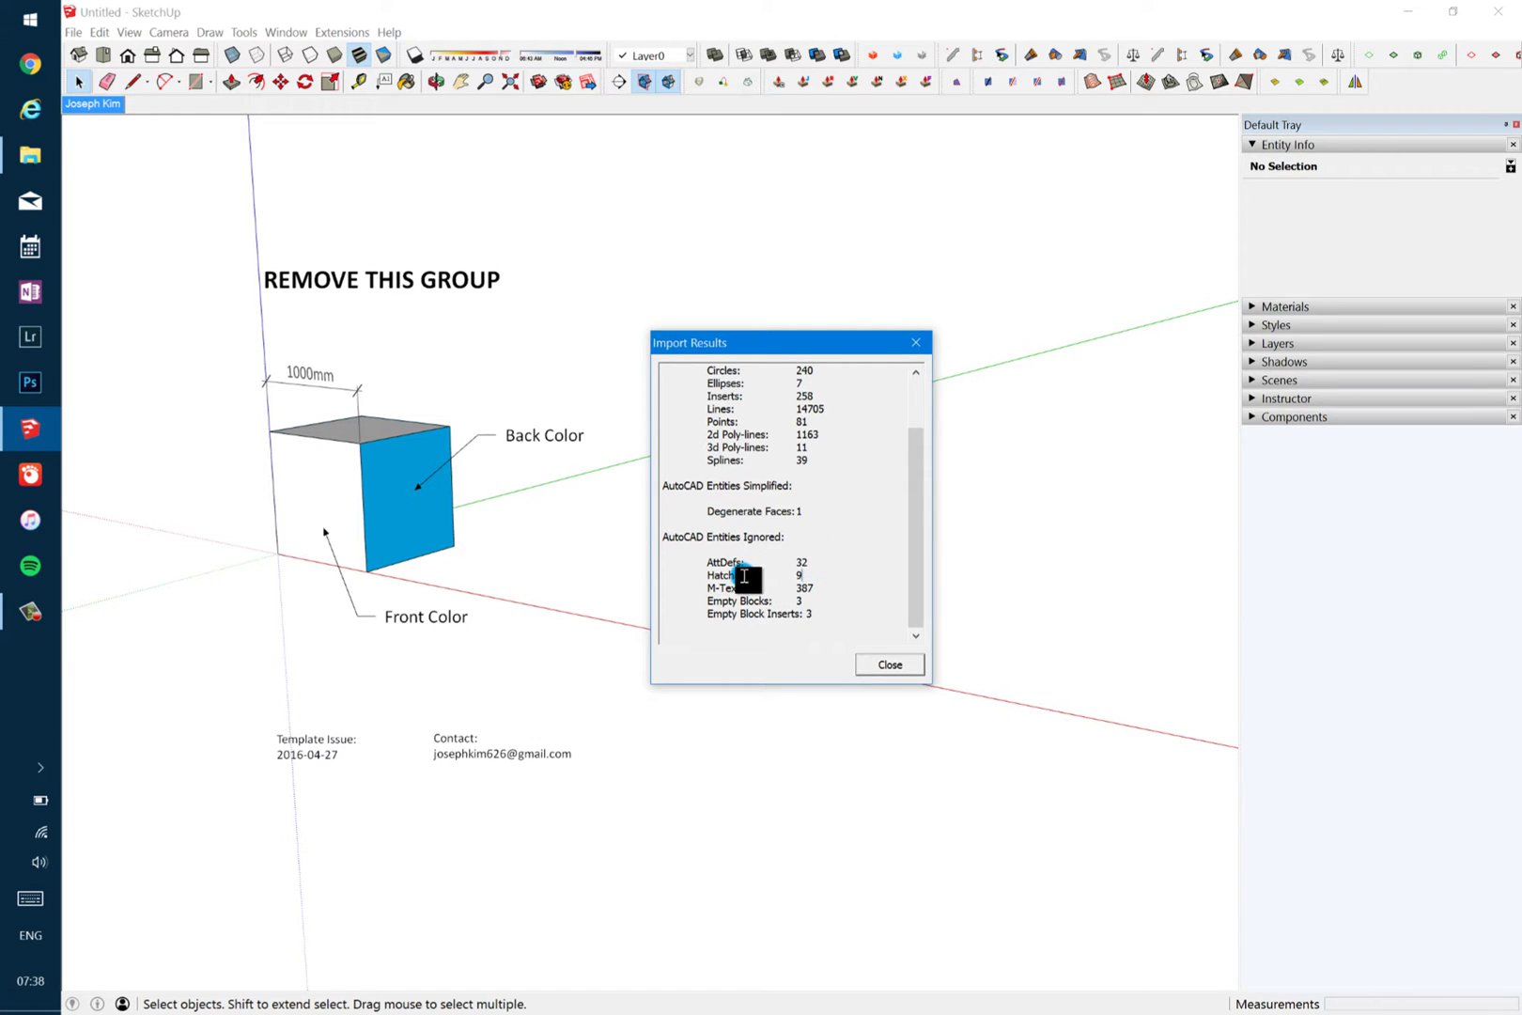
pyautogui.moveTo(703, 575)
pyautogui.mouseDown()
pyautogui.moveTo(809, 573)
pyautogui.moveTo(818, 588)
pyautogui.moveTo(671, 592)
pyautogui.moveTo(721, 589)
pyautogui.mouseUp()
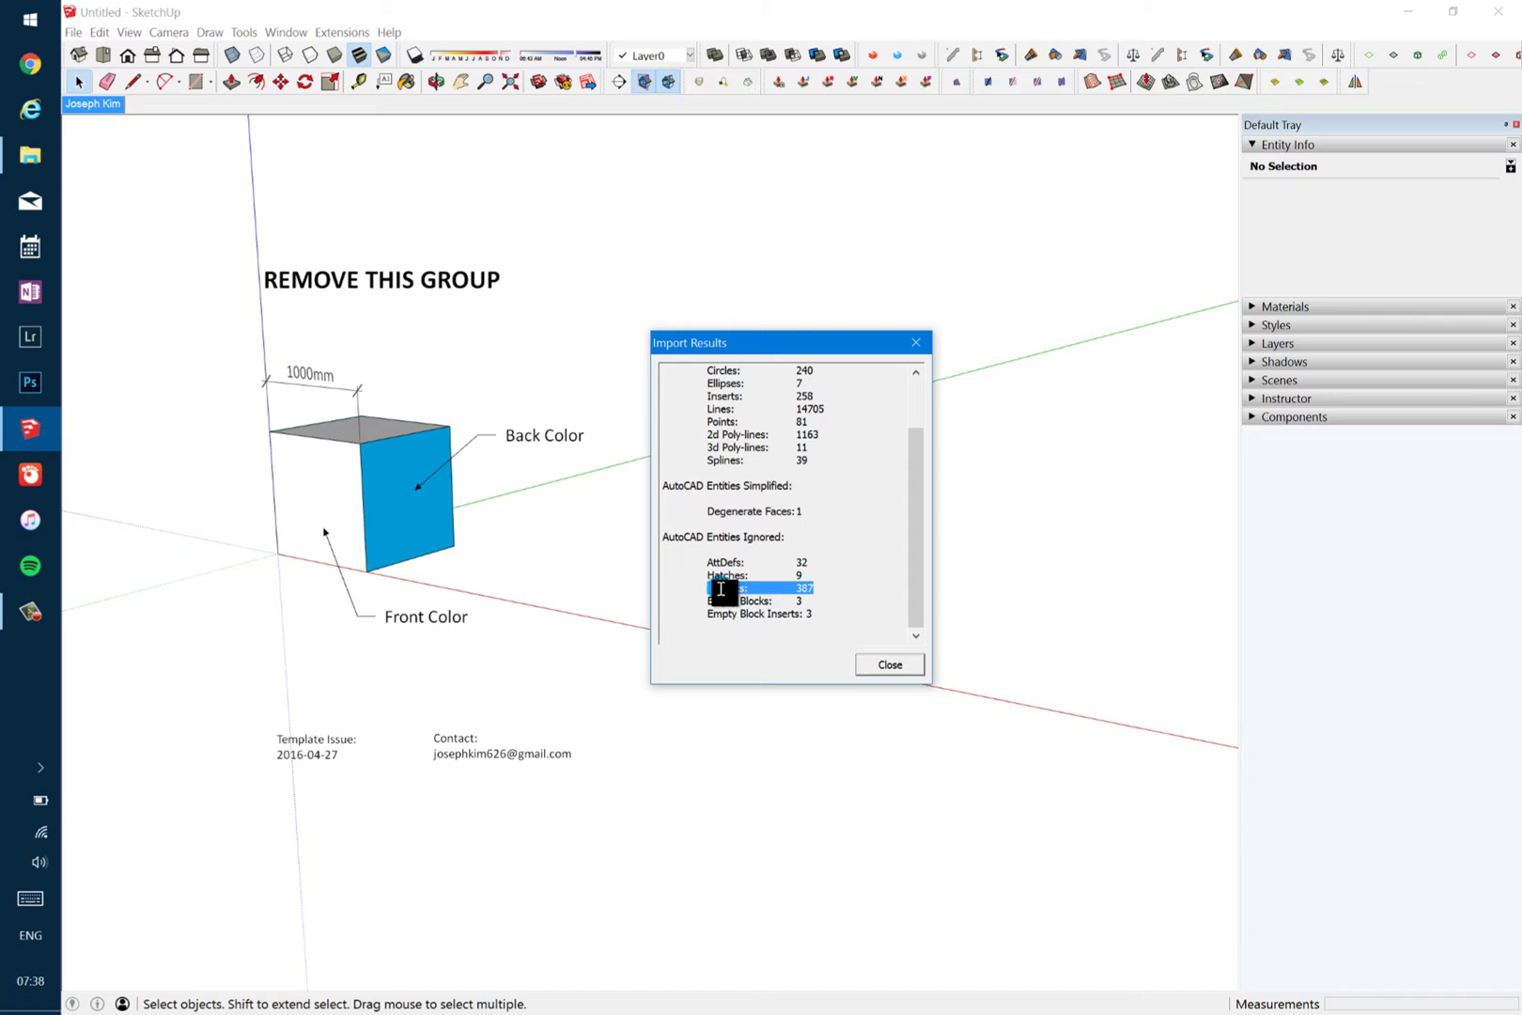
pyautogui.click(823, 616)
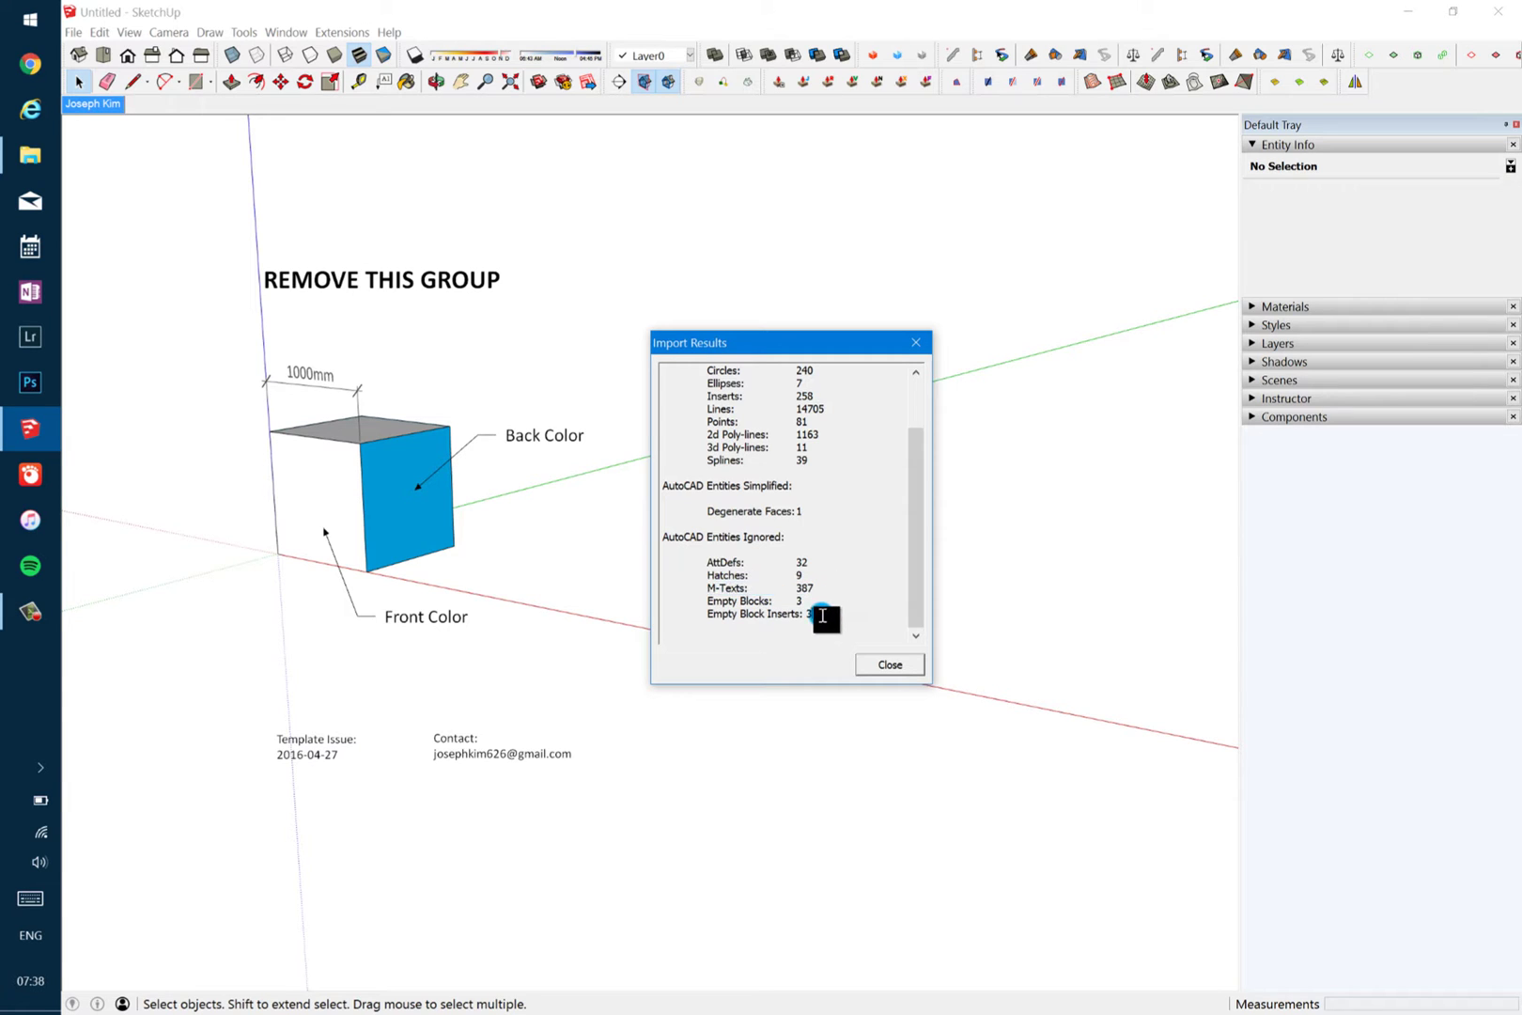
pyautogui.moveTo(823, 616); pyautogui.dragTo(707, 601)
# Close the Import Results summary
pyautogui.click(873, 664)
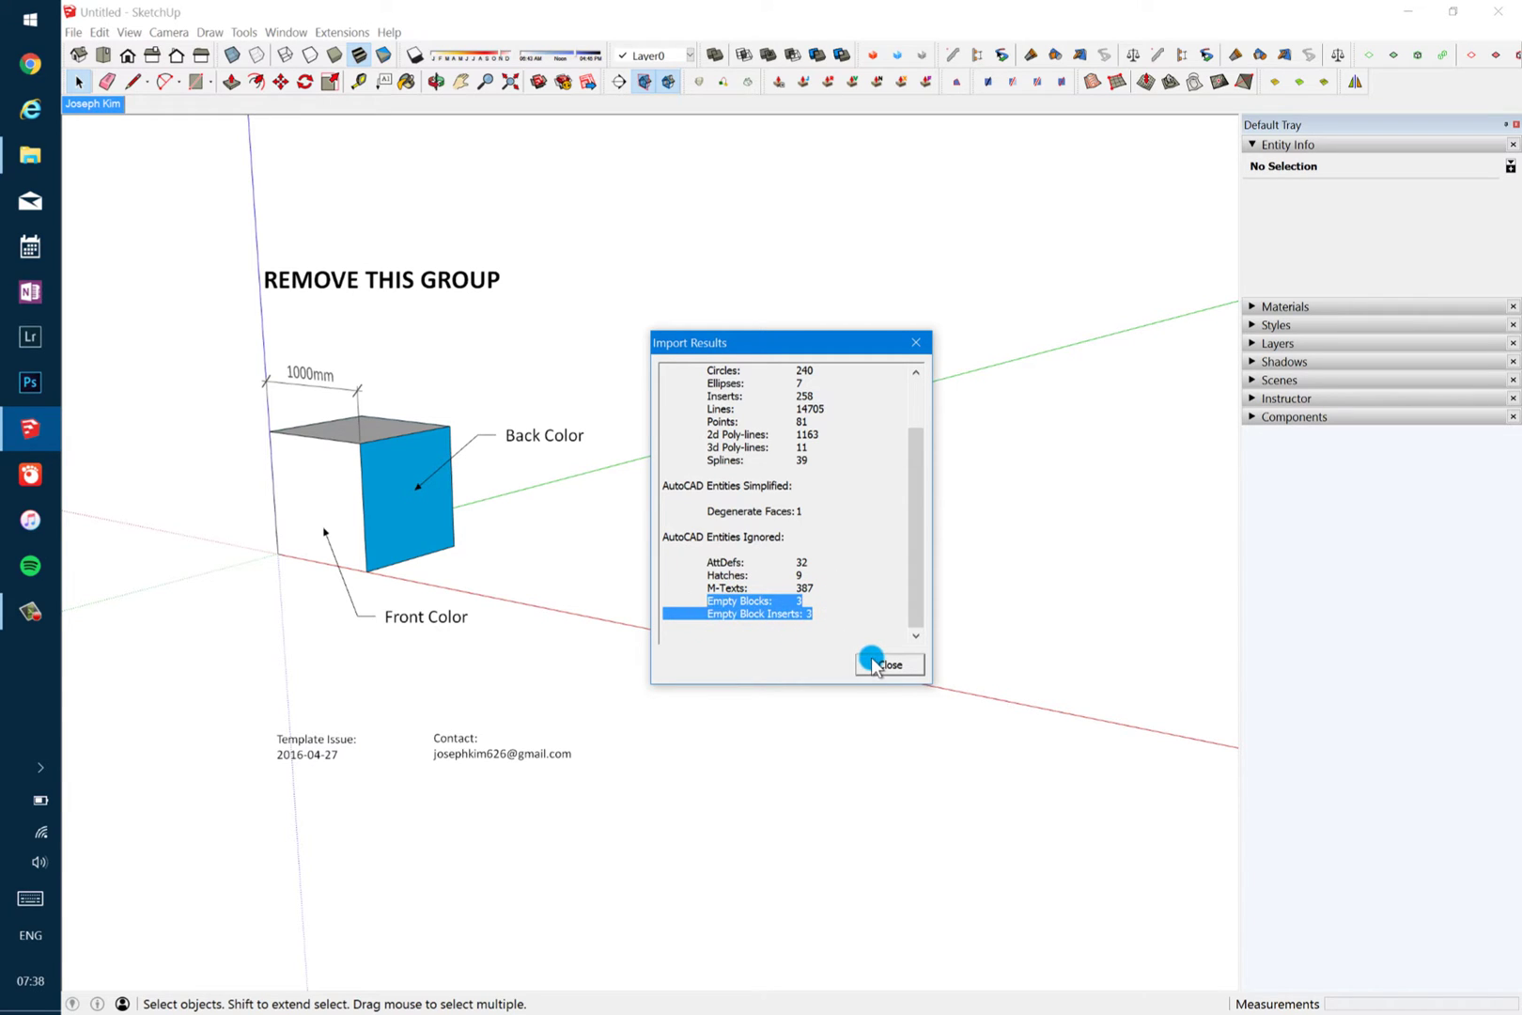
pyautogui.moveTo(873, 665); pyautogui.dragTo(907, 503)
pyautogui.click(909, 577)
pyautogui.moveTo(794, 395); pyautogui.dragTo(848, 612)
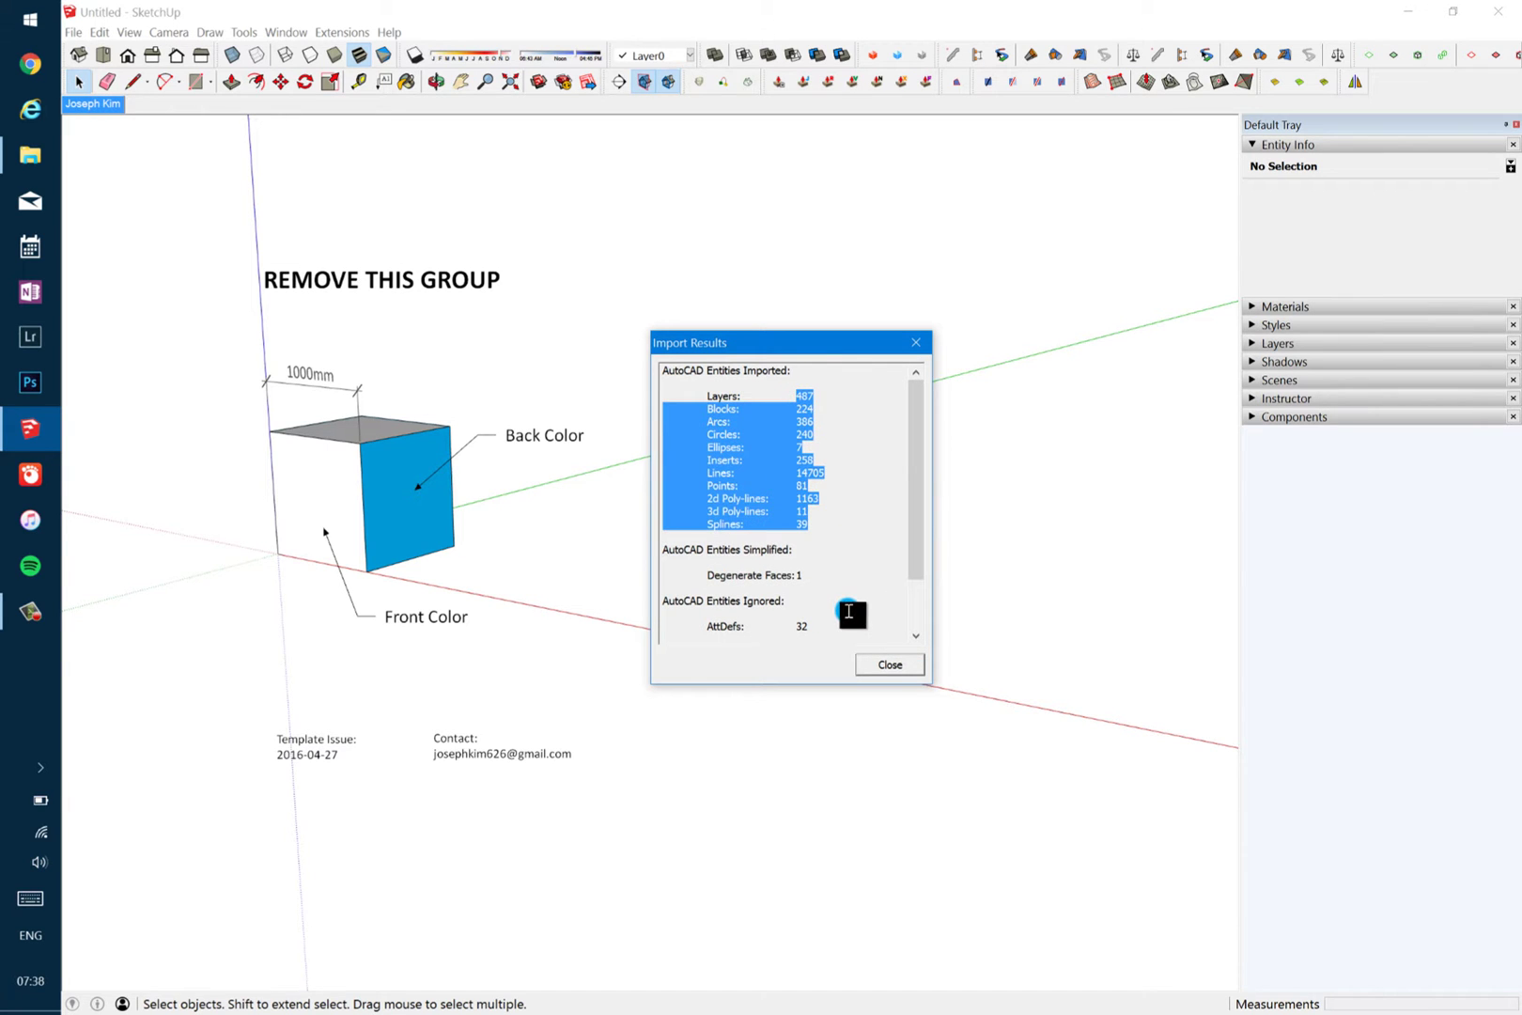
pyautogui.click(889, 665)
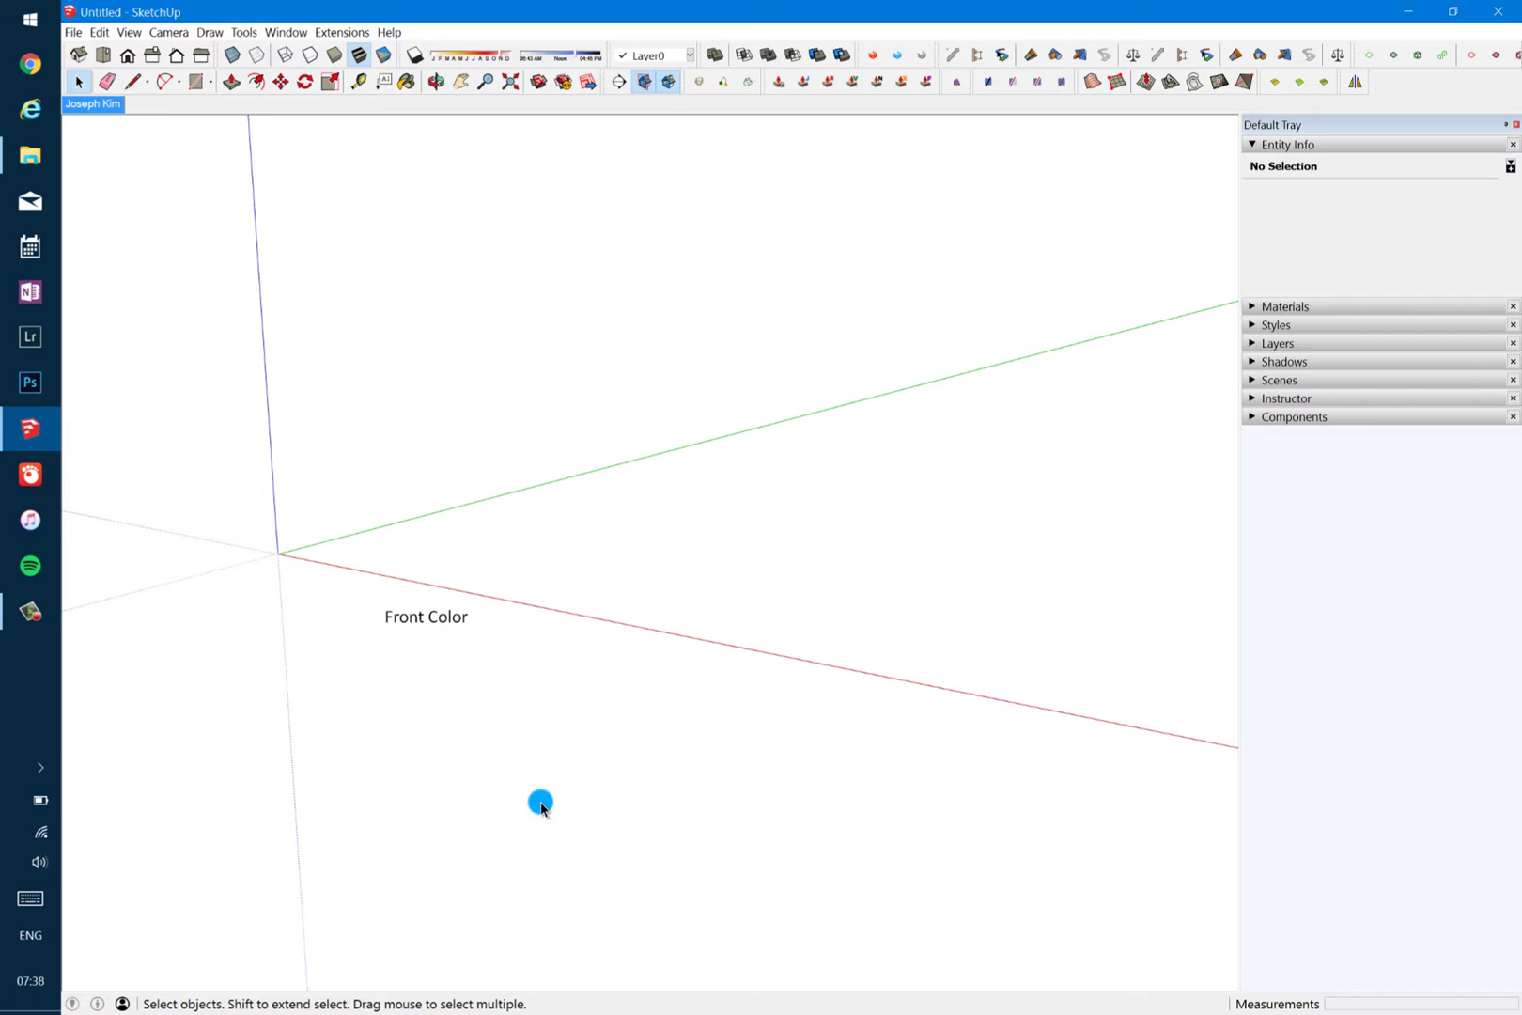
# Inspect the leftover template group, then undo to restore the 1000mm cube and colour labels
pyautogui.click(437, 628)
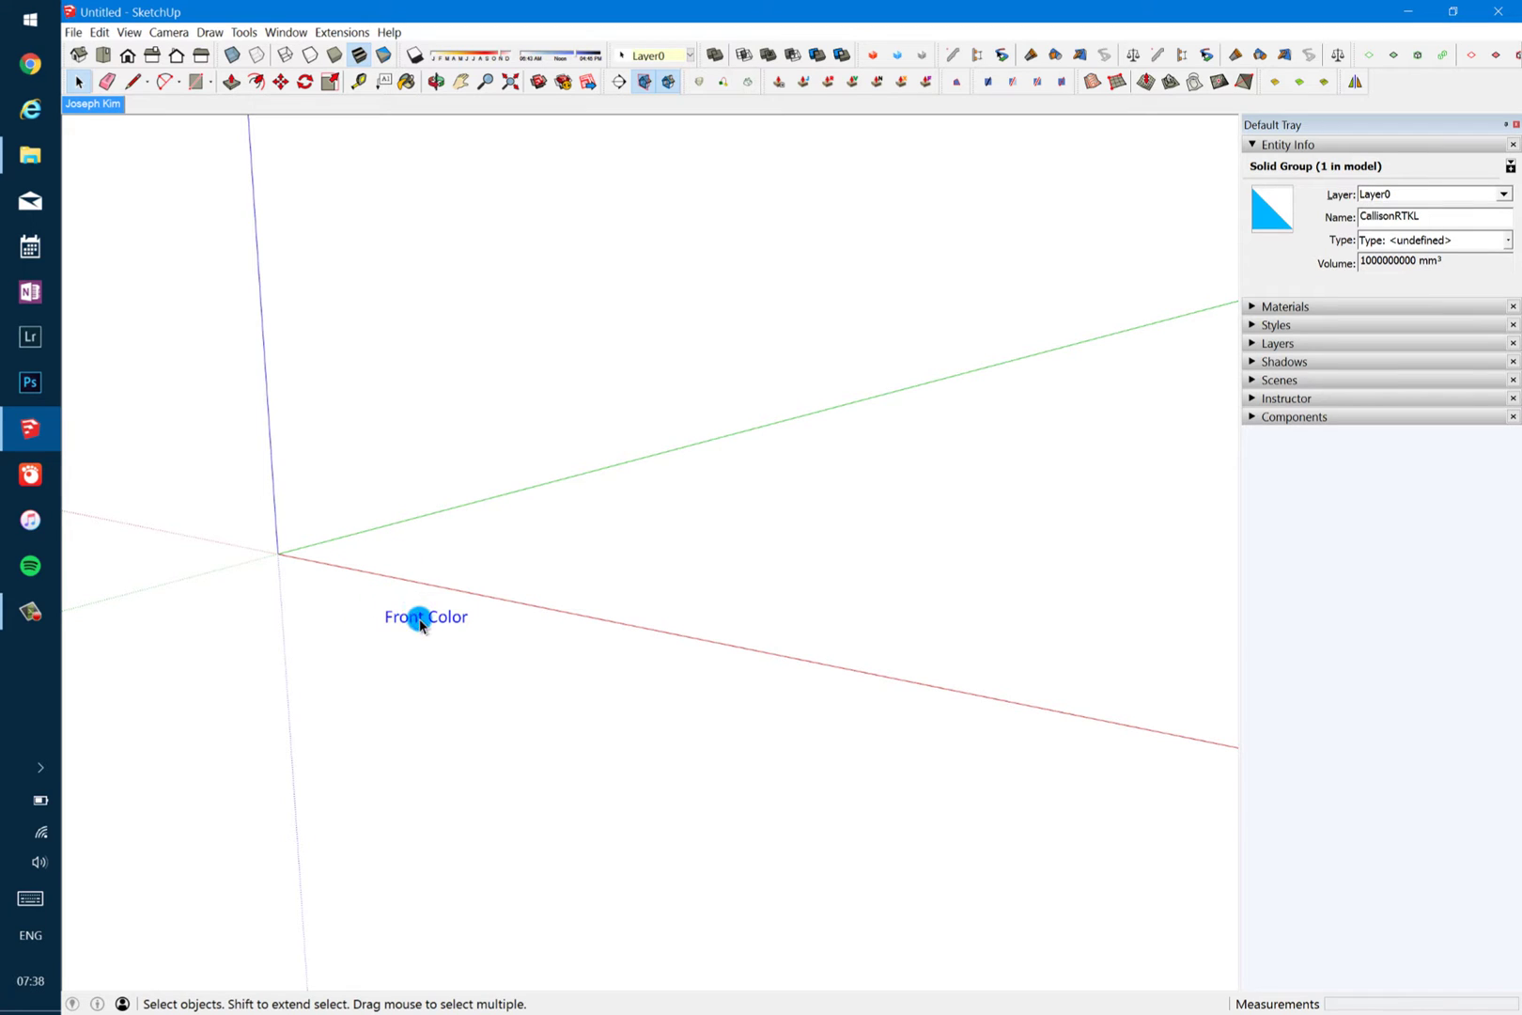
pyautogui.click(506, 640)
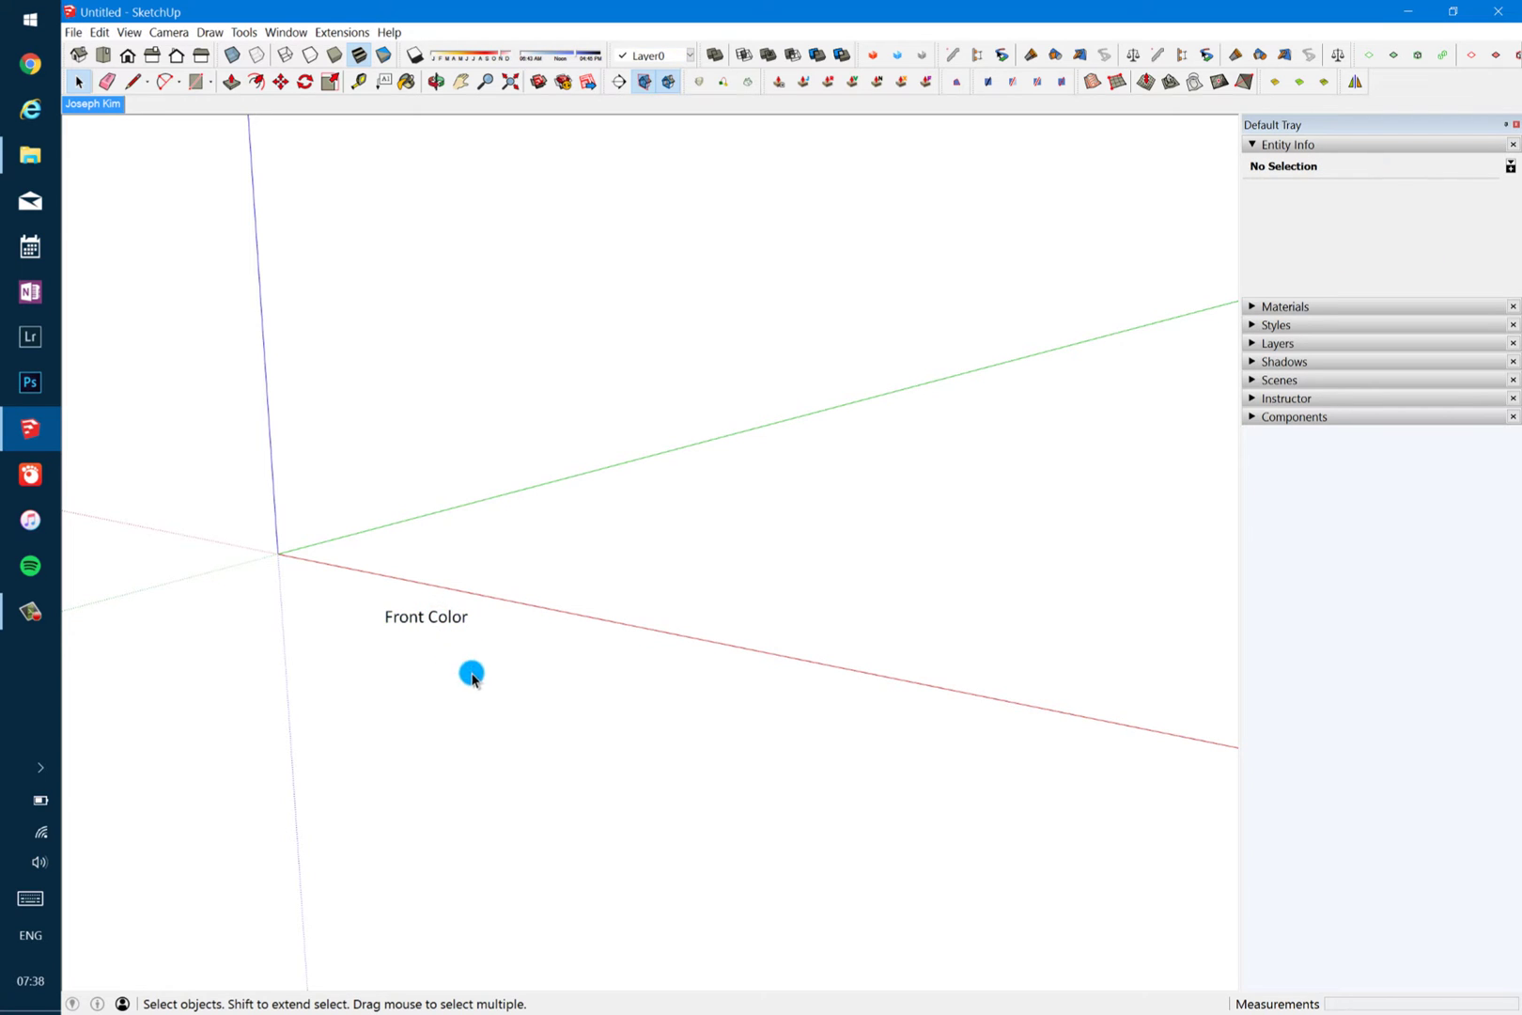
pyautogui.click(432, 632)
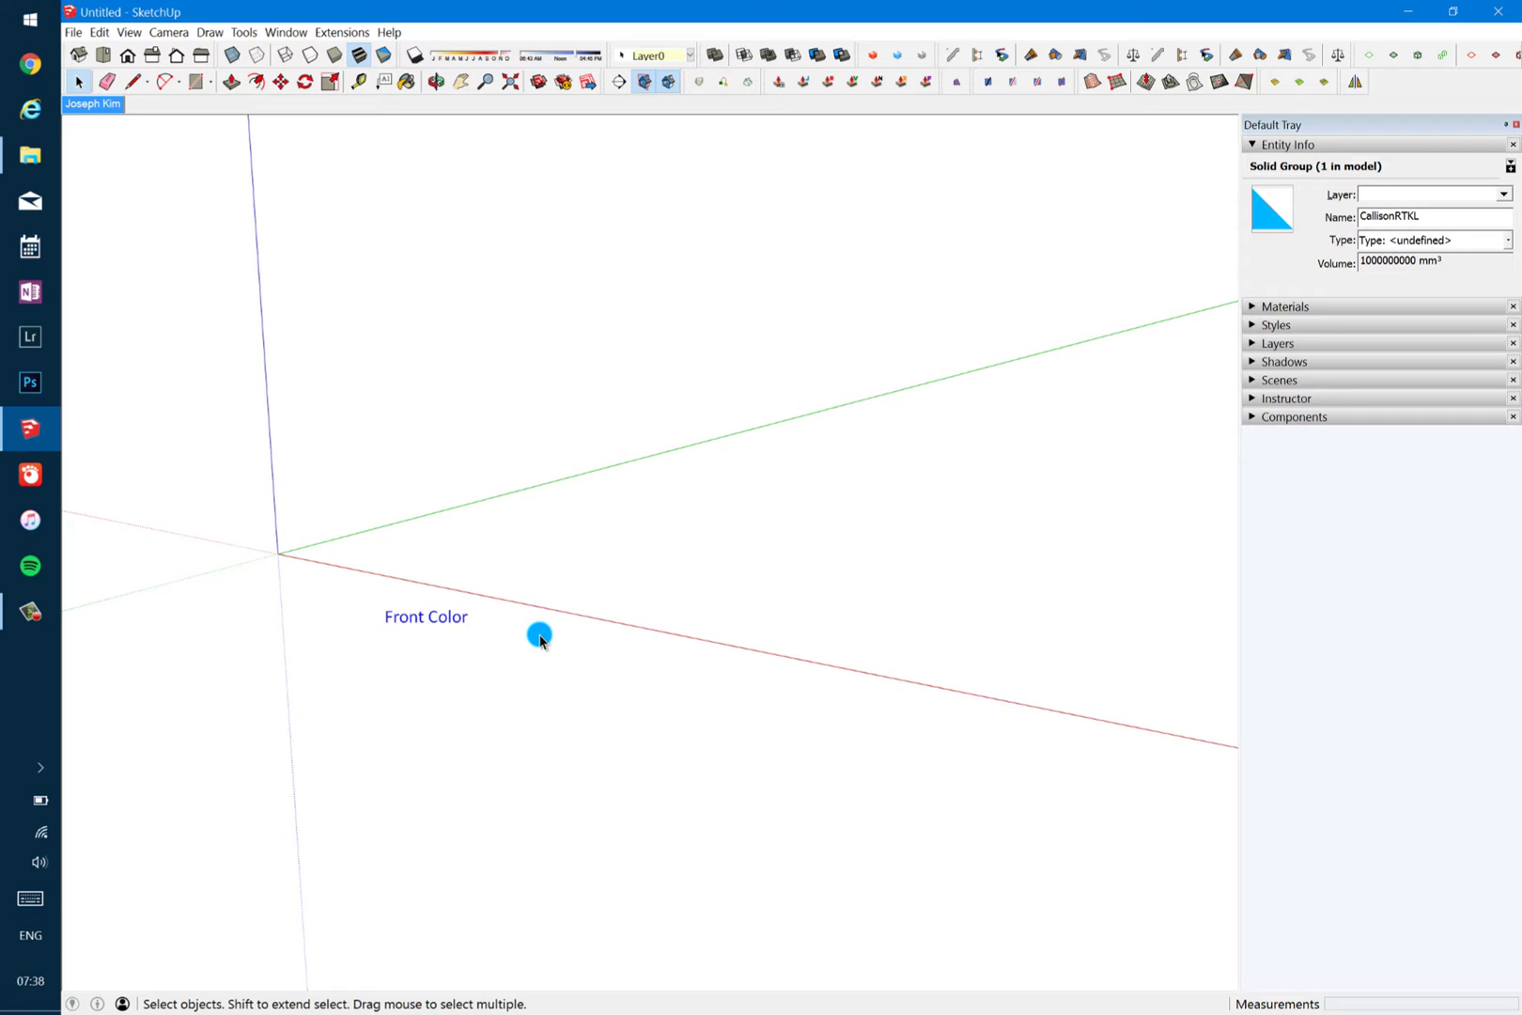
pyautogui.click(445, 660)
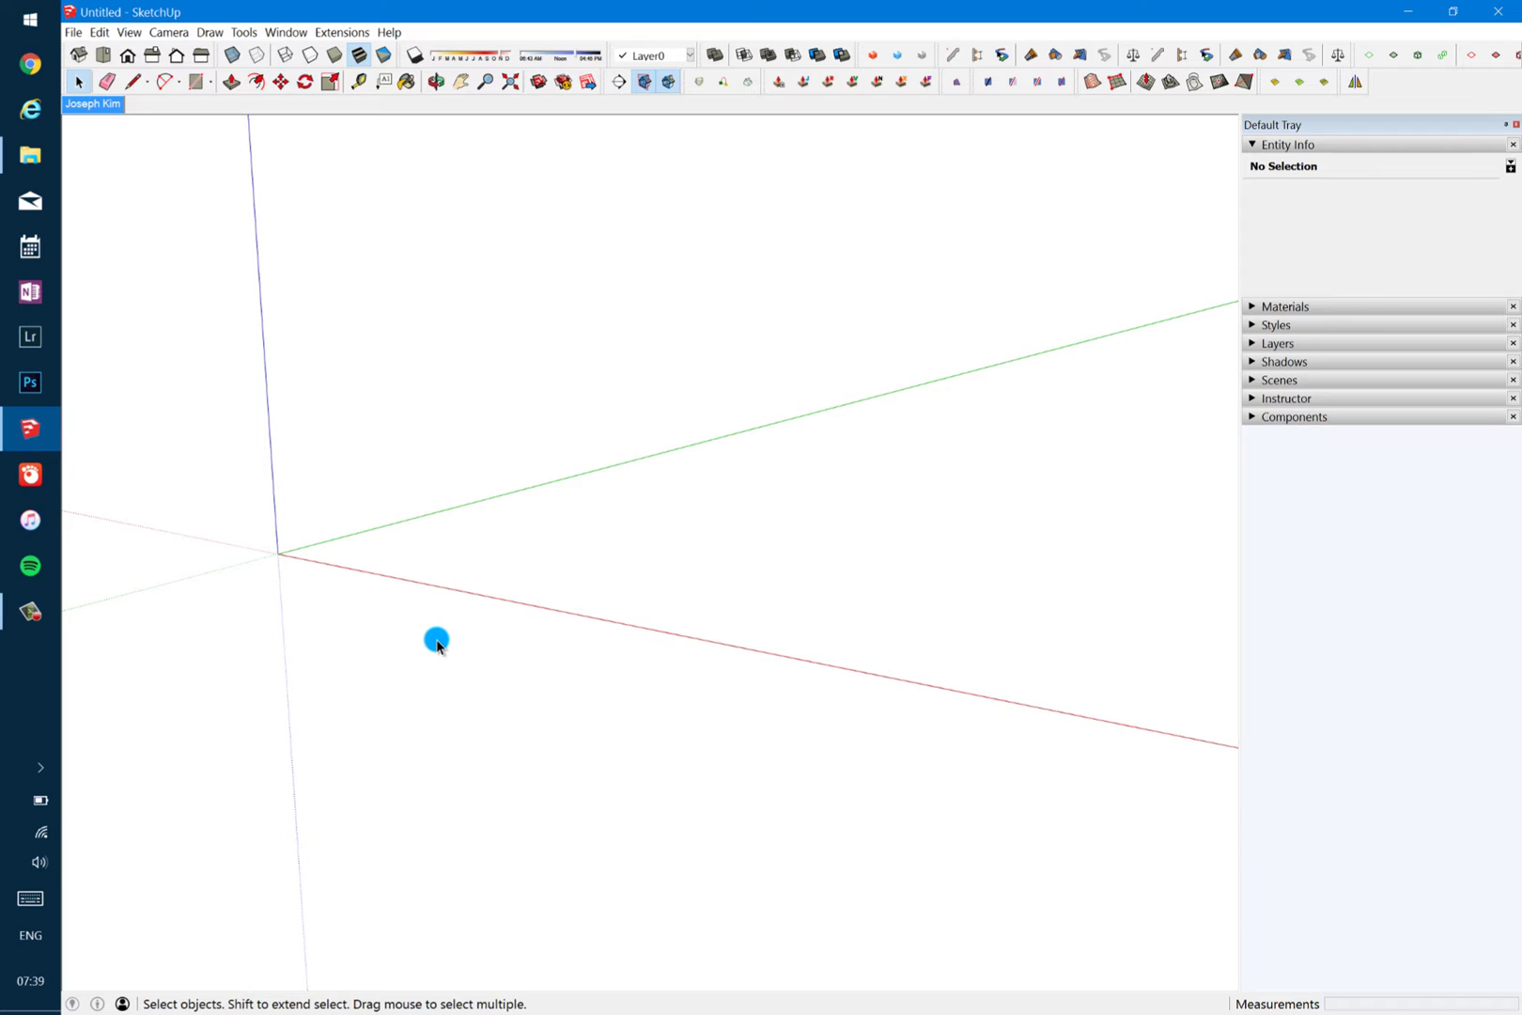
pyautogui.hotkey('ctrl', 'z')
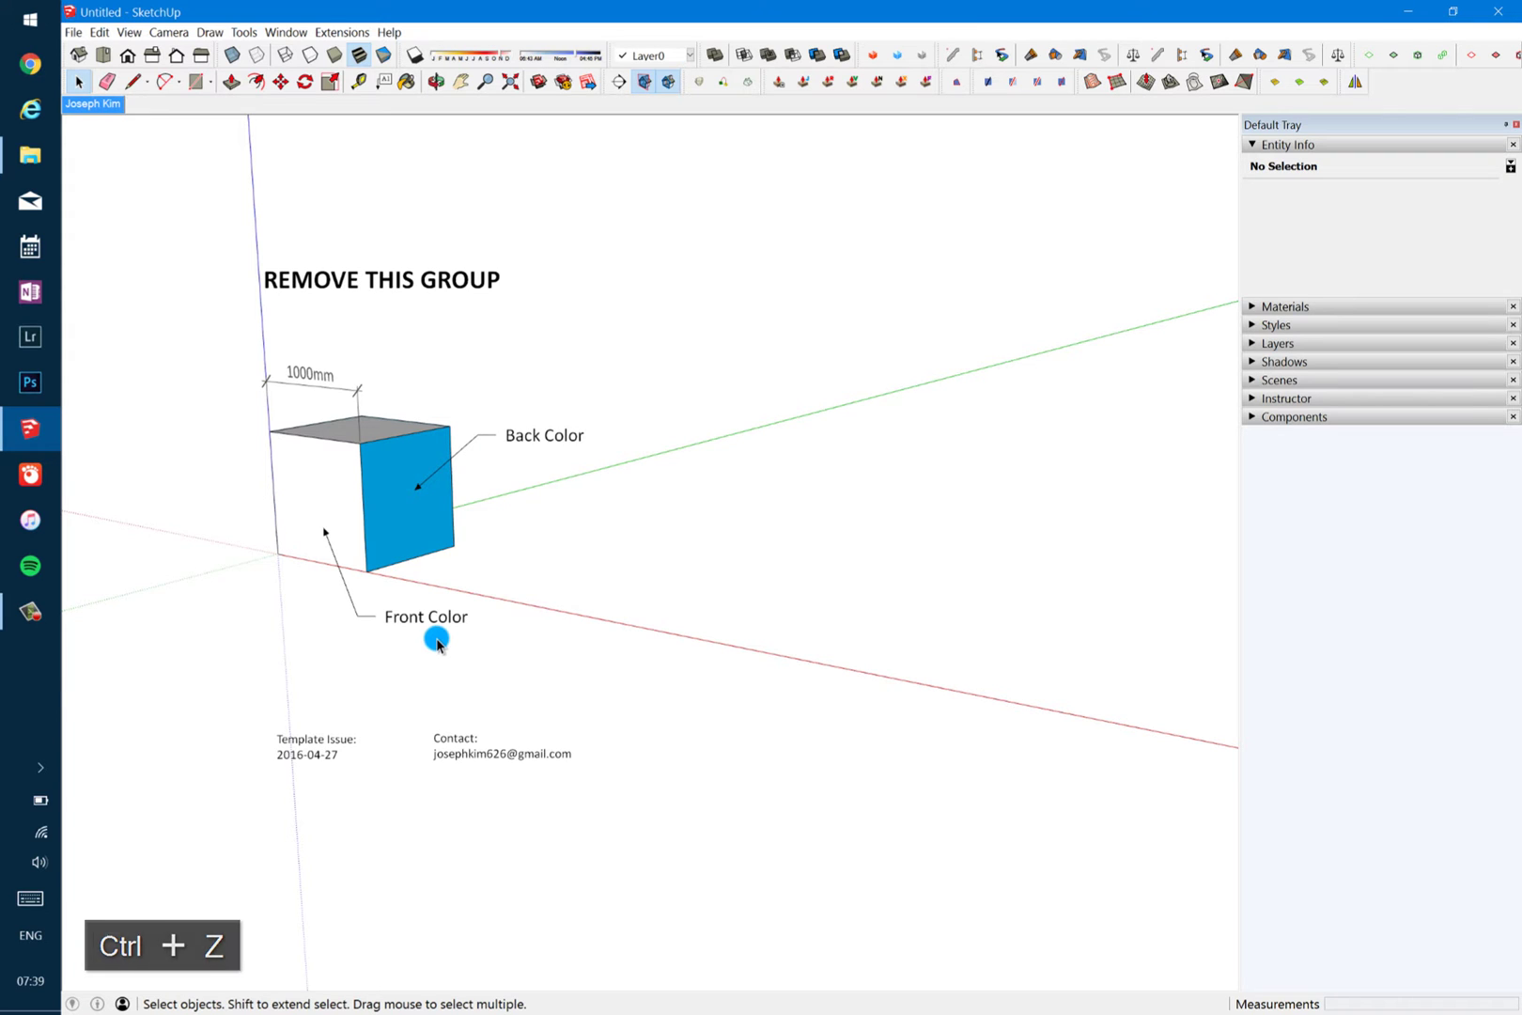
# Redo the template group's removal and dismiss the reopened Import window
pyautogui.click(390, 487)
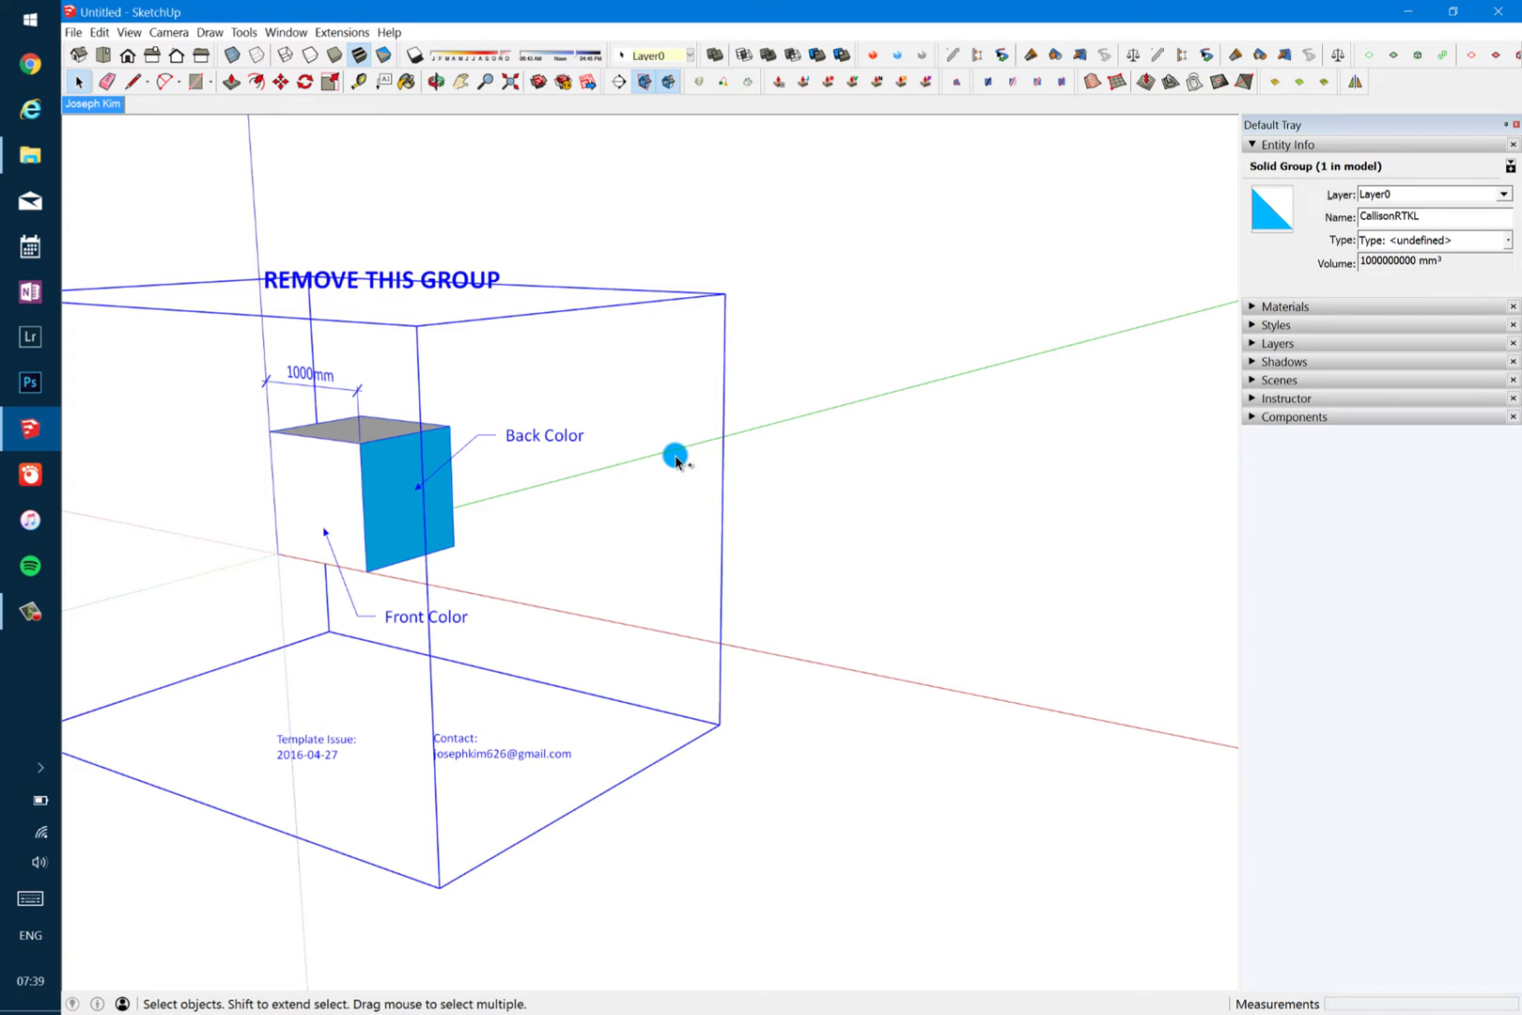
pyautogui.hotkey('ctrl', 'y')
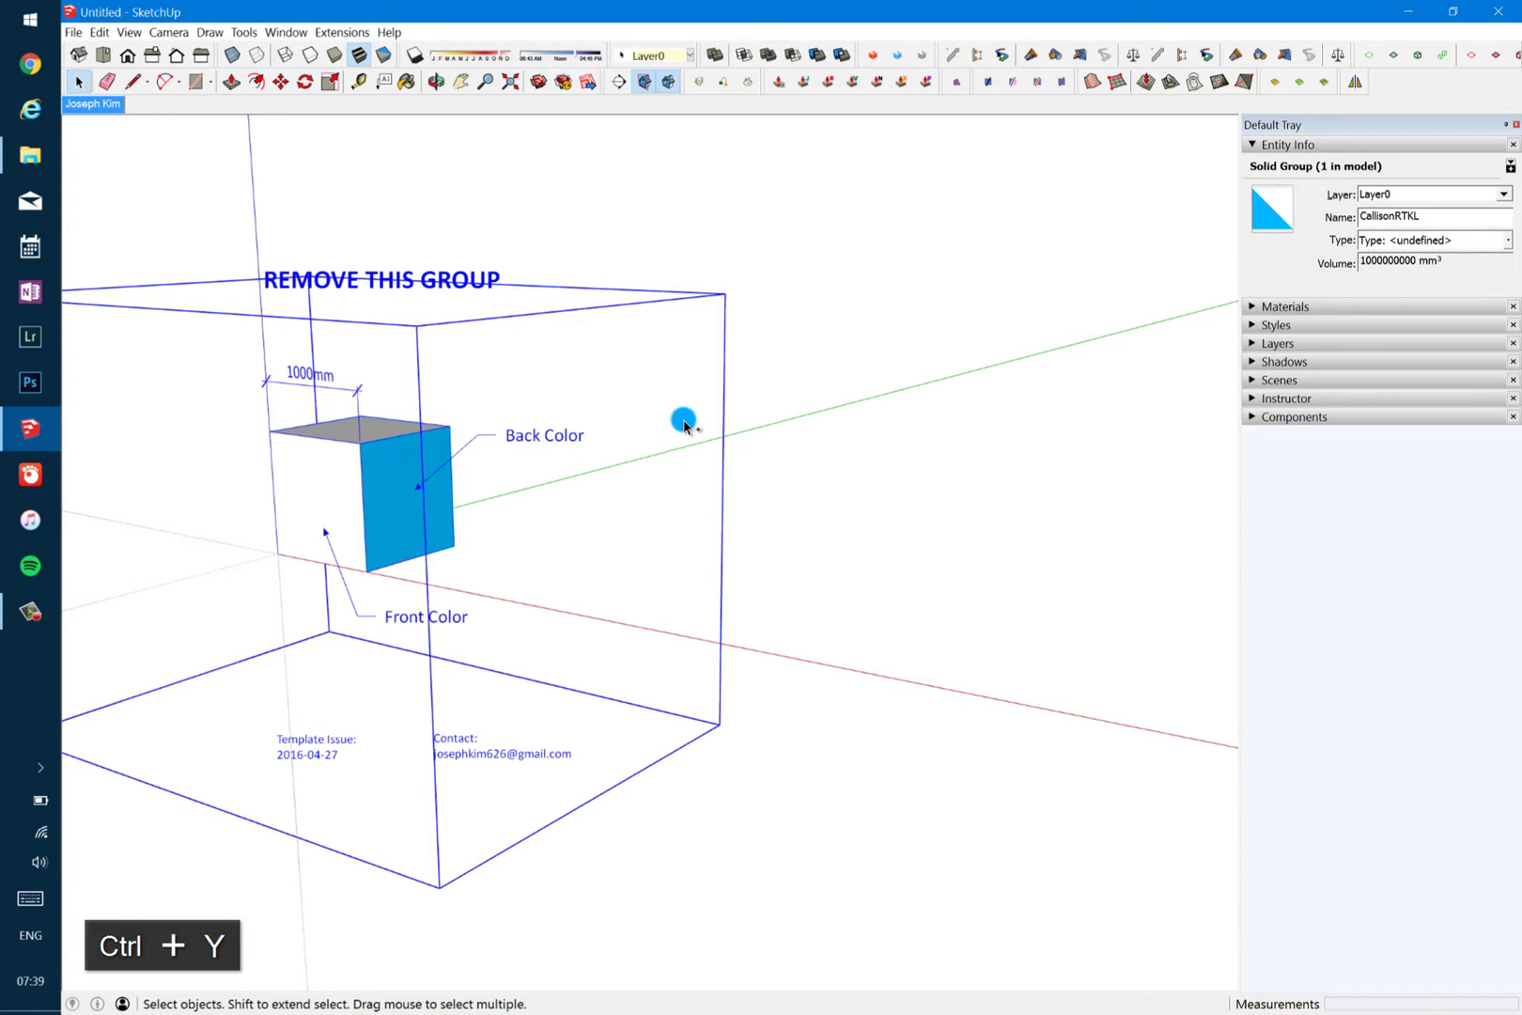
pyautogui.hotkey('ctrl', 'i')
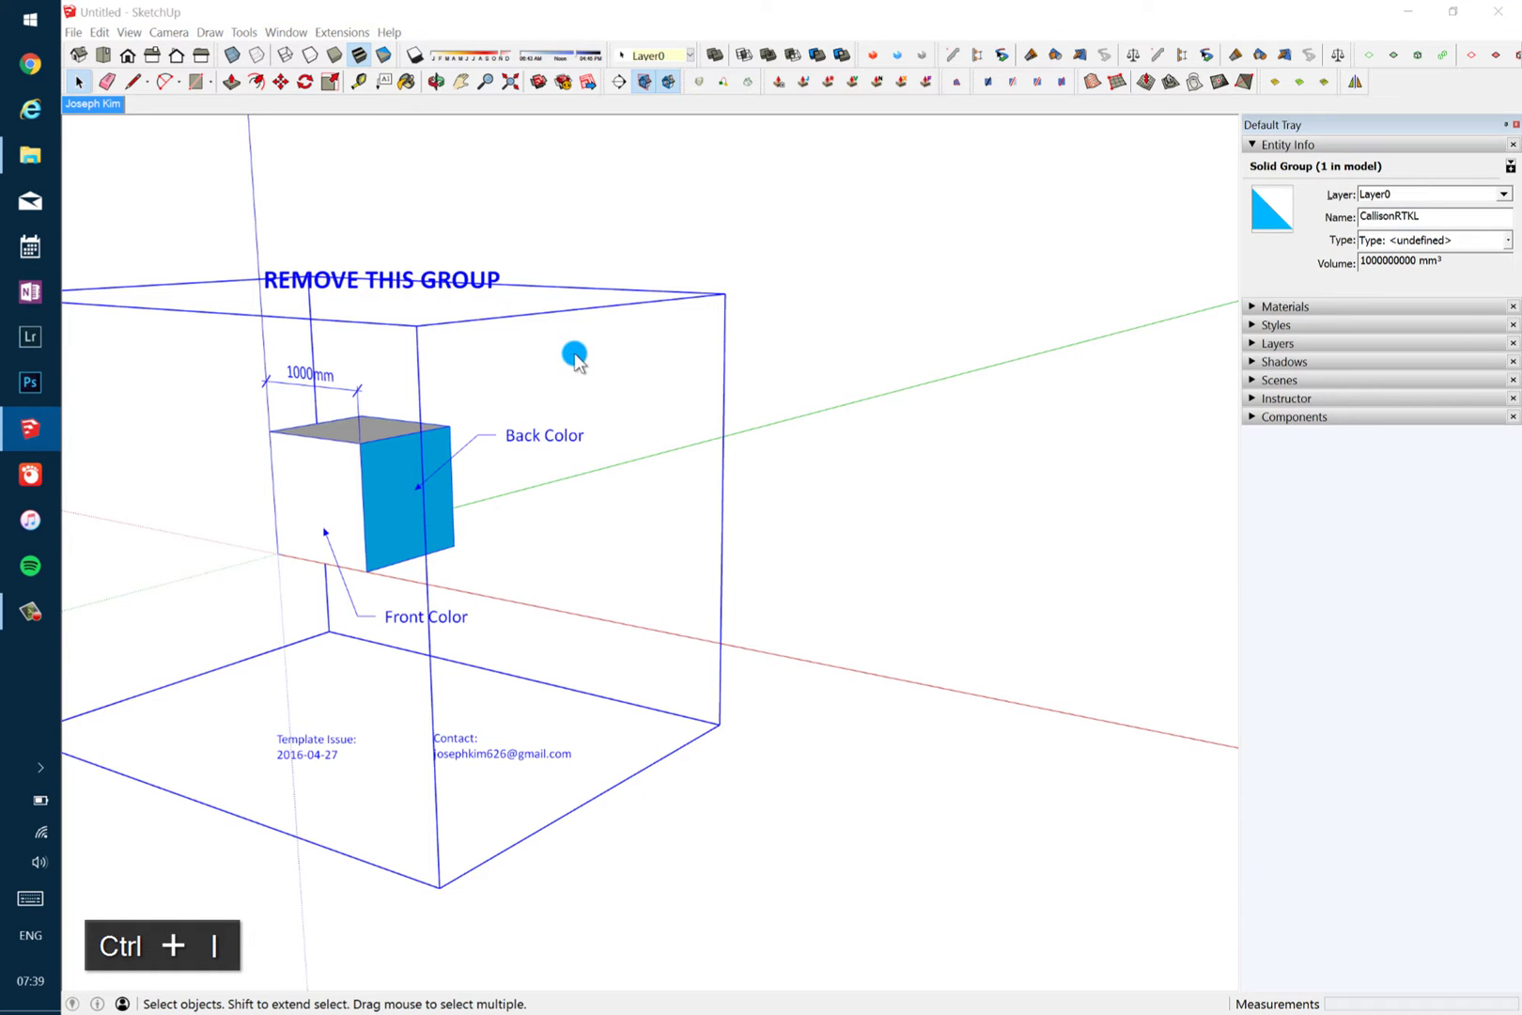
pyautogui.click(674, 509)
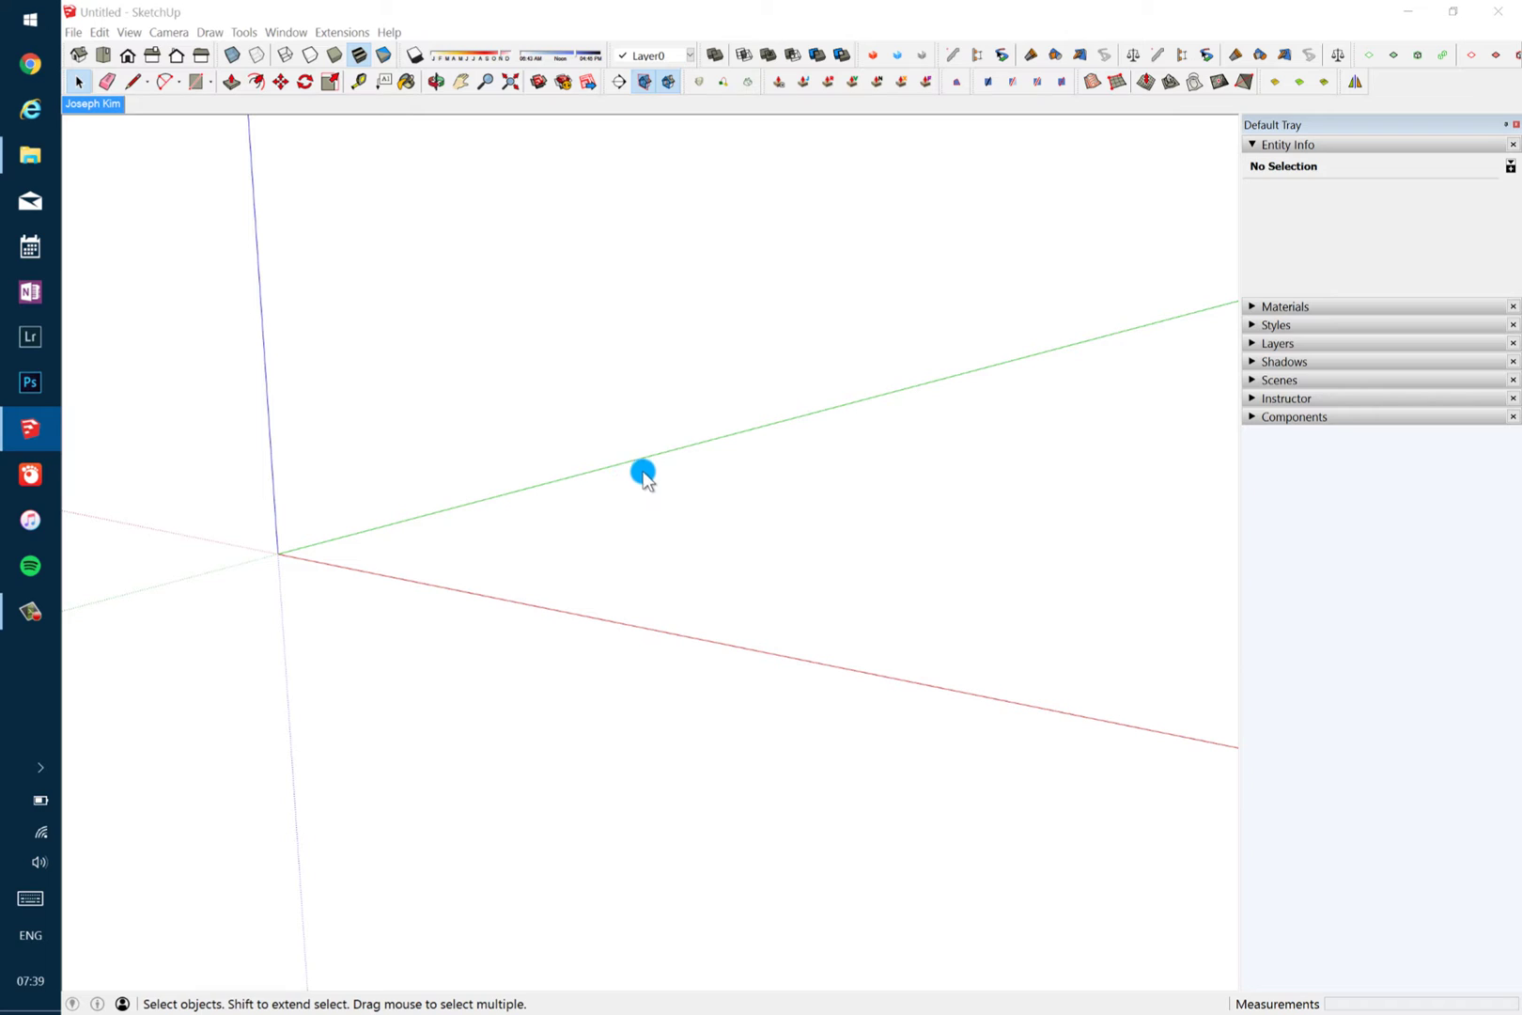
# Zoom and orbit toward the tiny imported geometry lying far from the origin
pyautogui.click(274, 529)
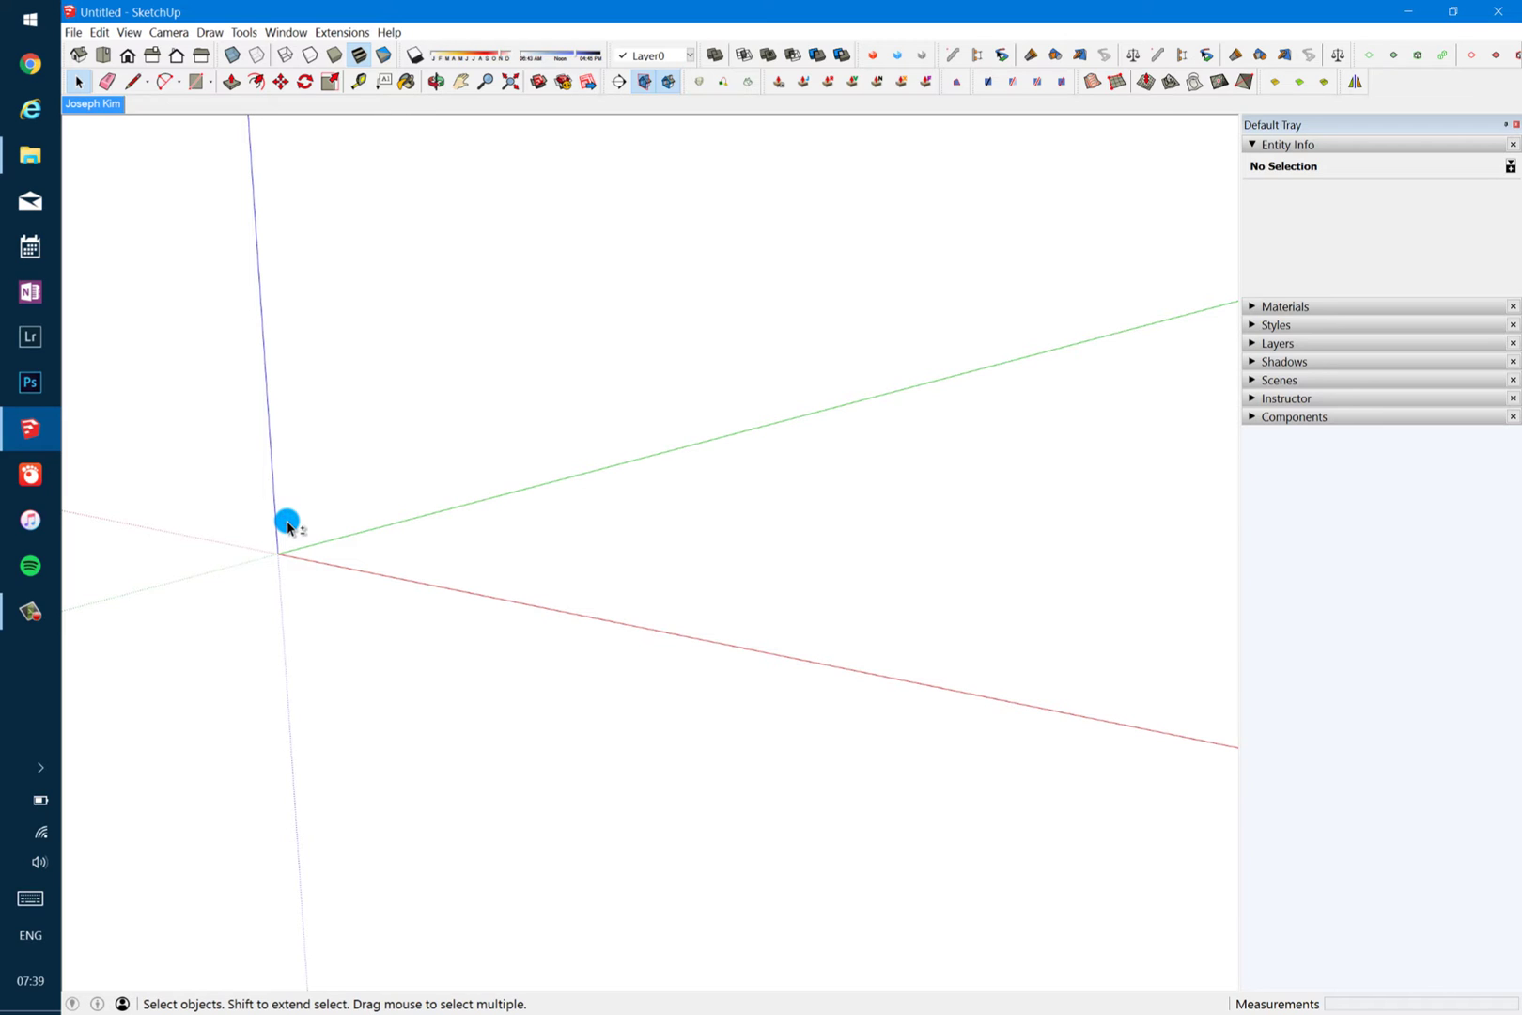
pyautogui.scroll(3, 287, 524)
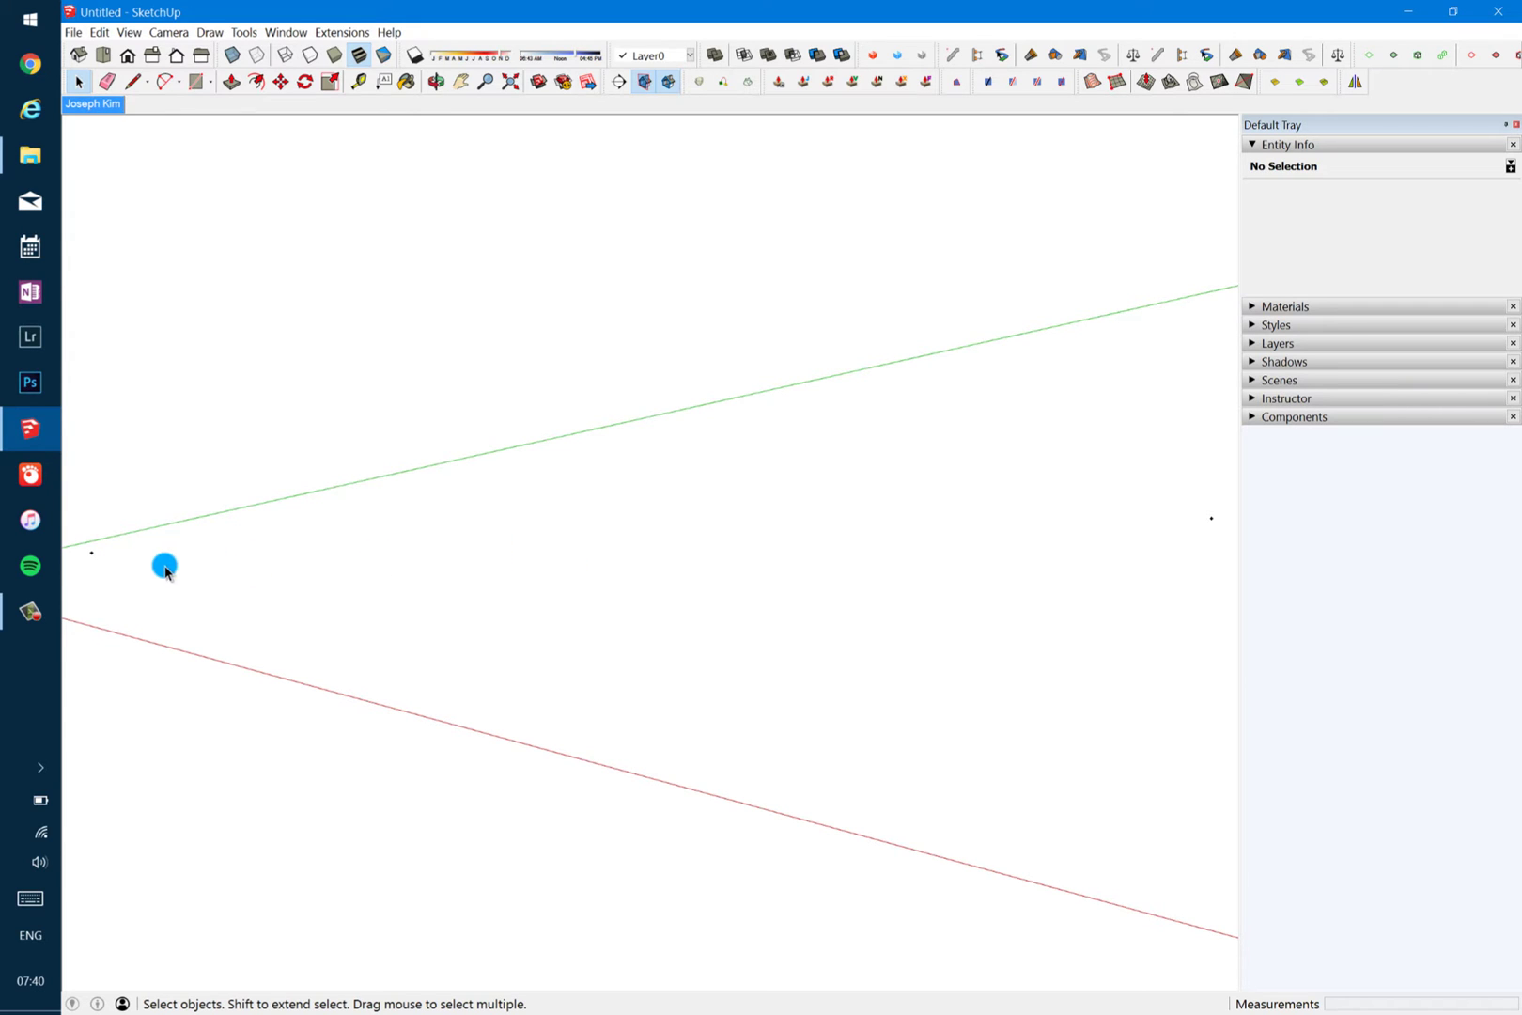
pyautogui.scroll(5, 93, 554)
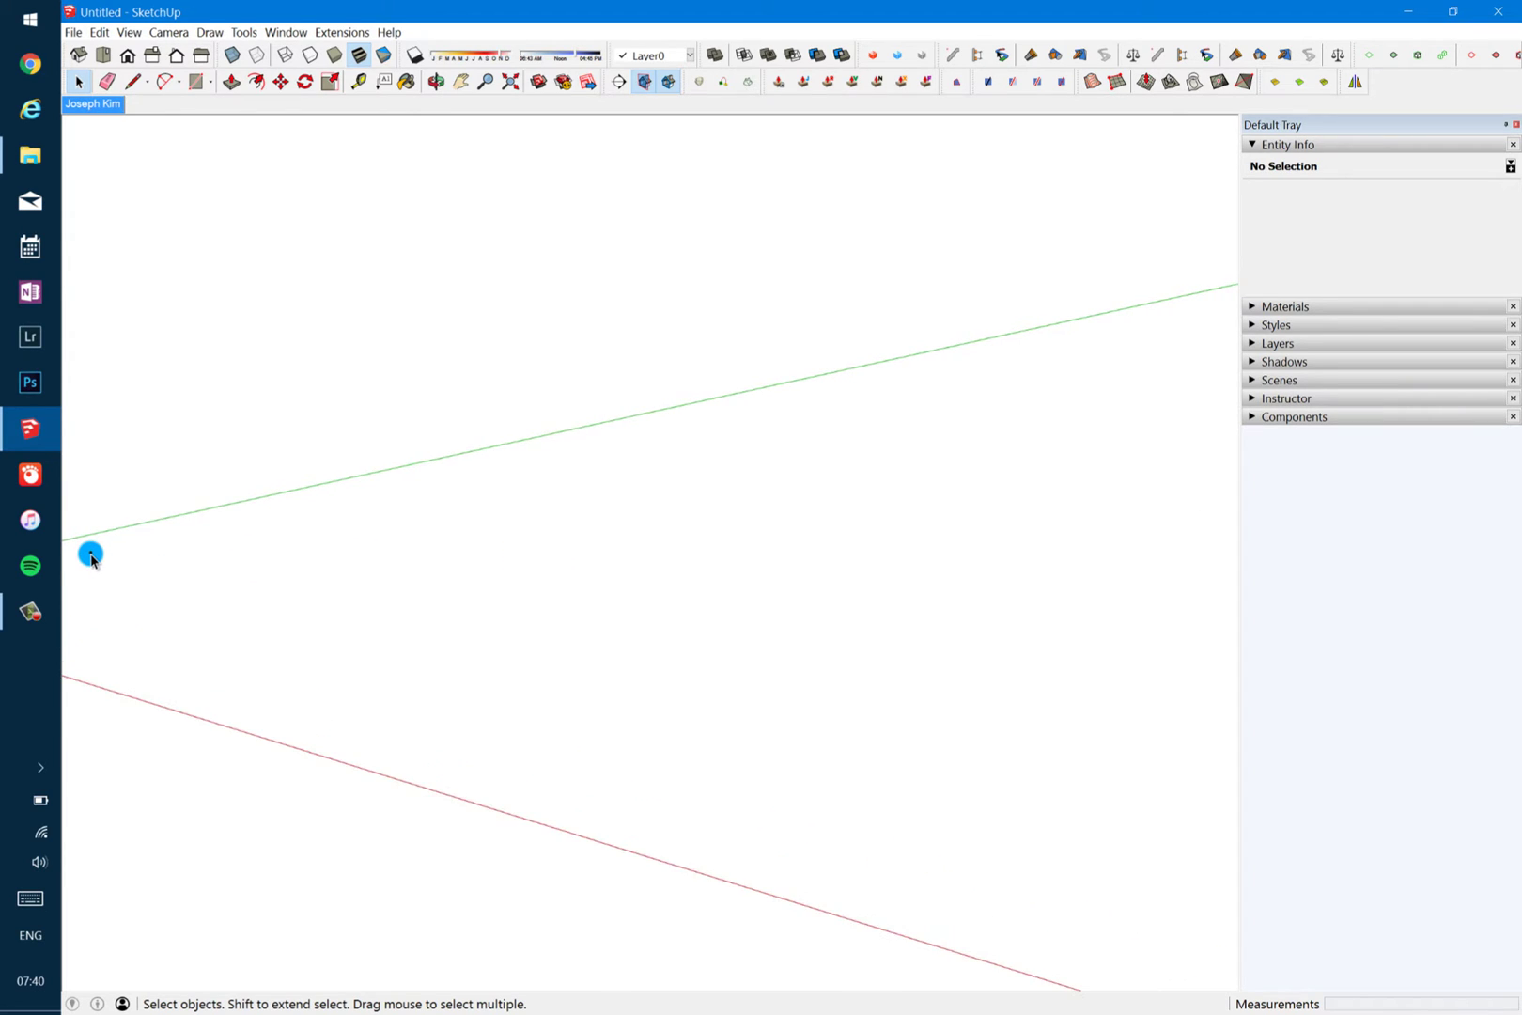
pyautogui.scroll(4, 91, 555)
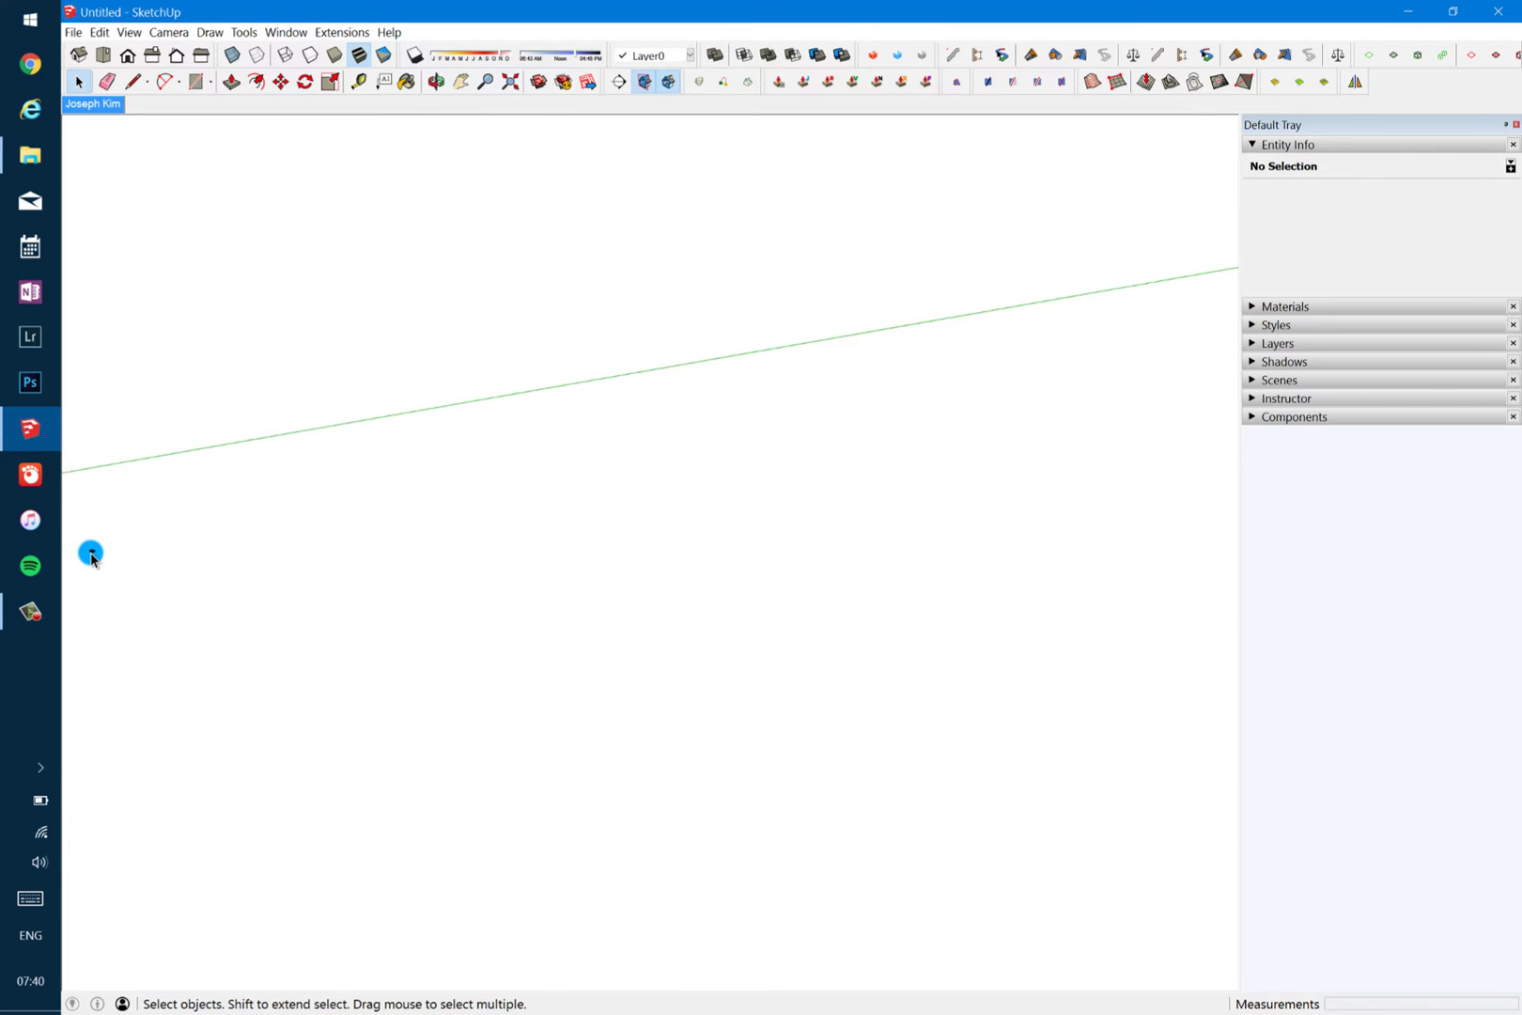
pyautogui.scroll(2, 89, 556)
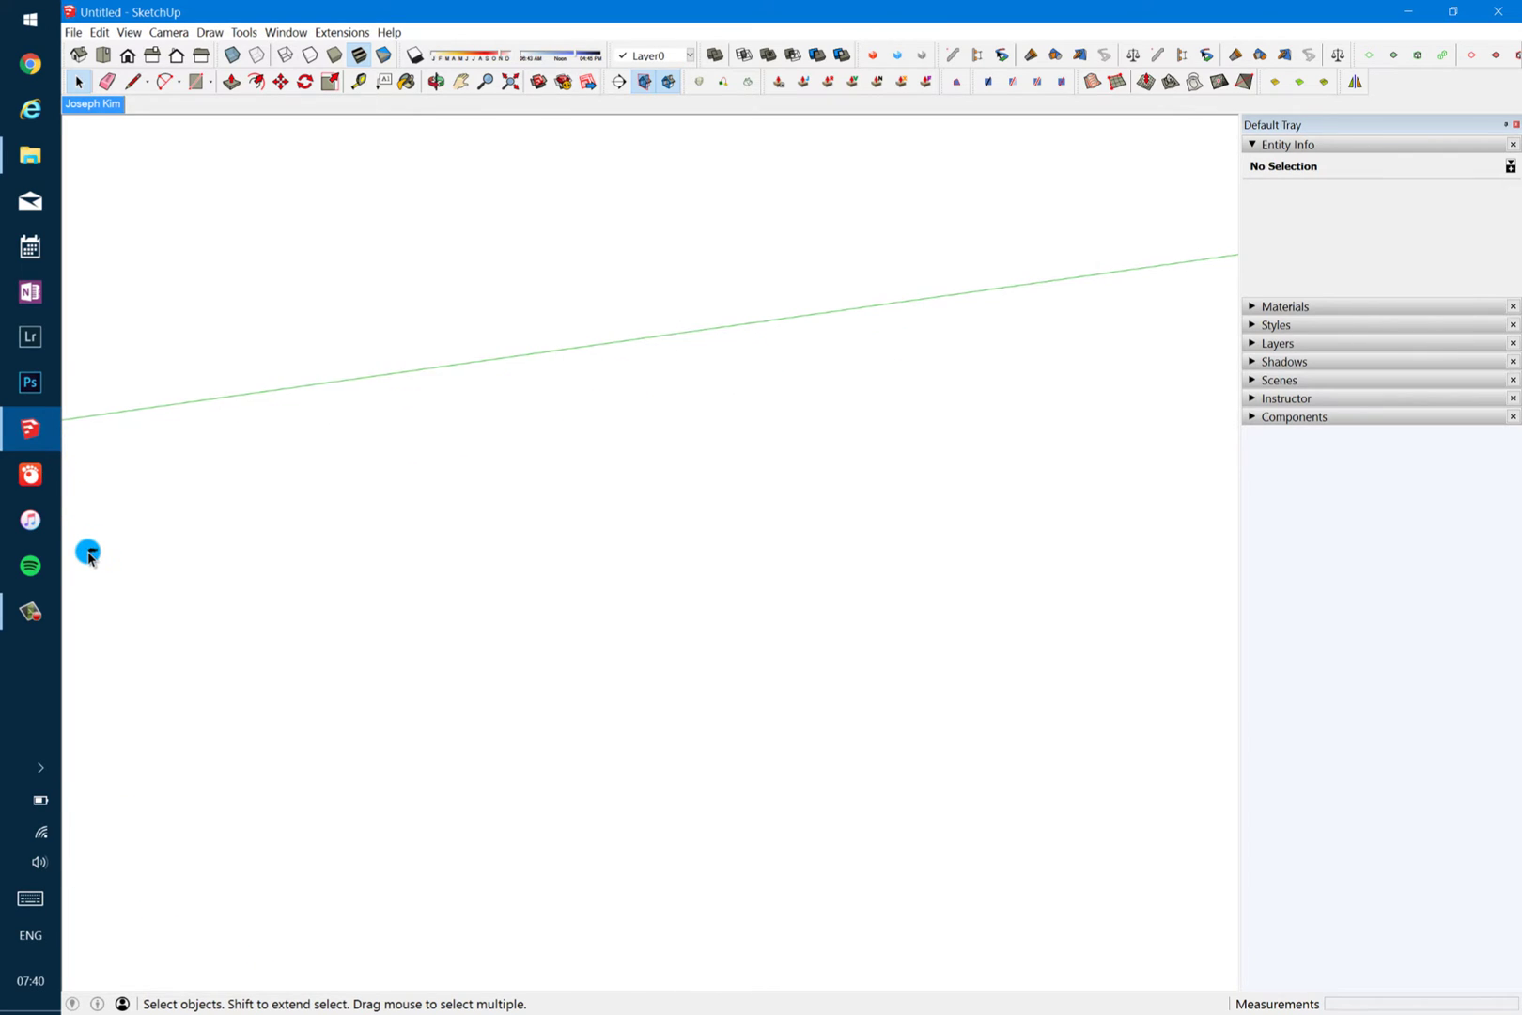
pyautogui.moveTo(90, 557); pyautogui.dragTo(717, 573, button='middle')
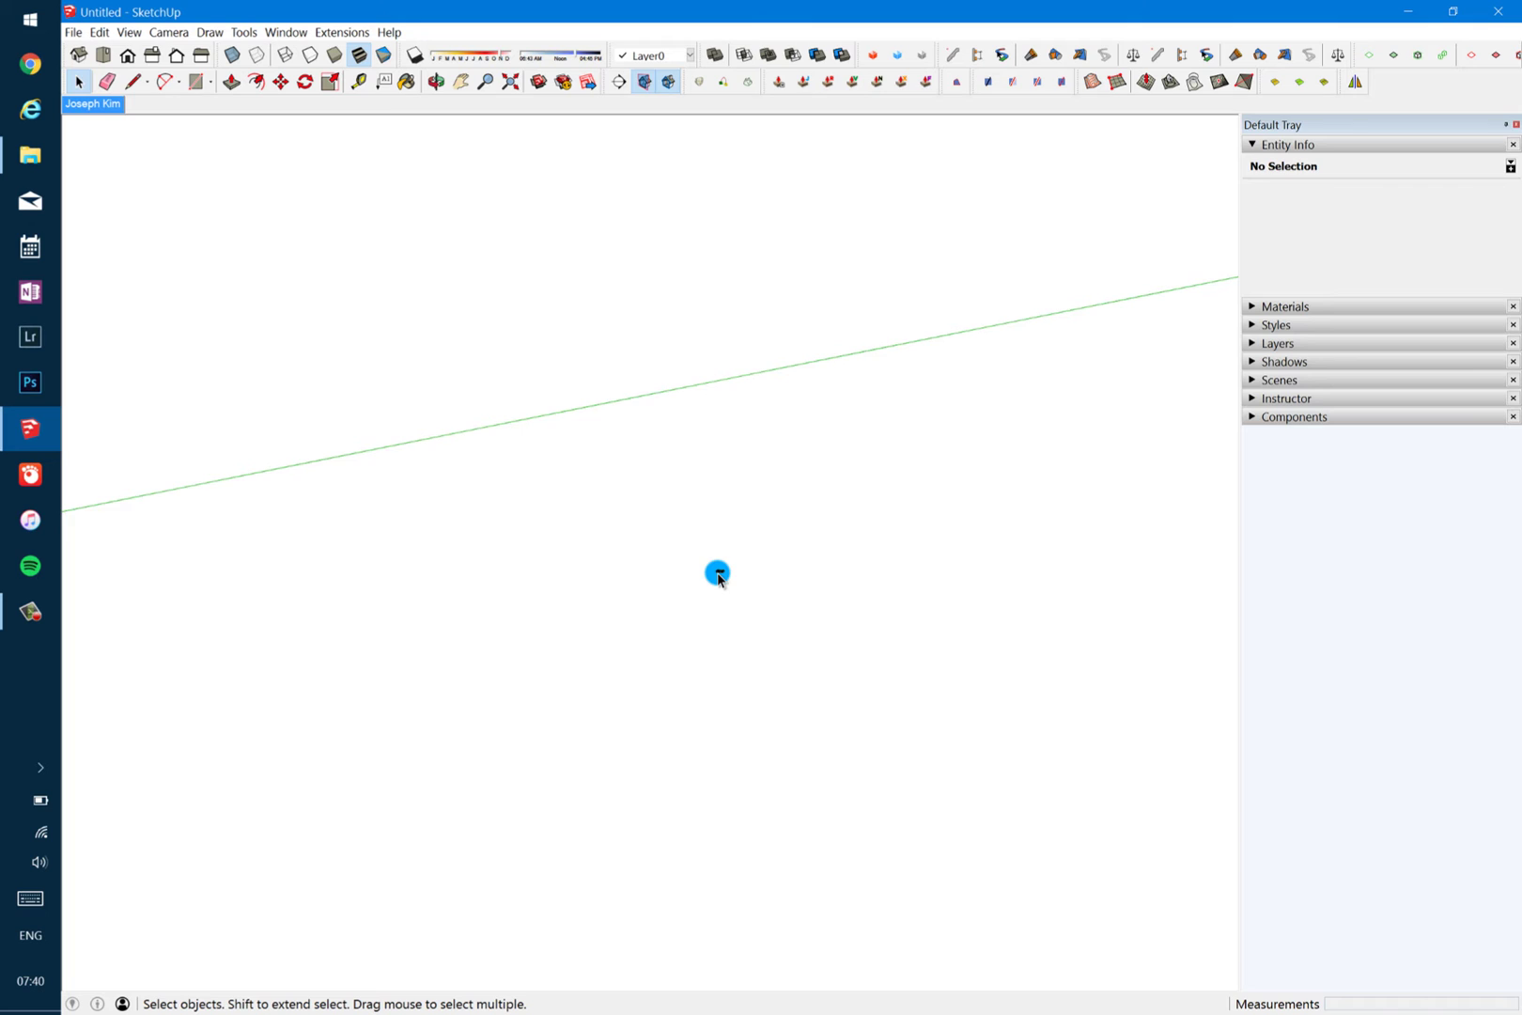
pyautogui.scroll(4, 721, 575)
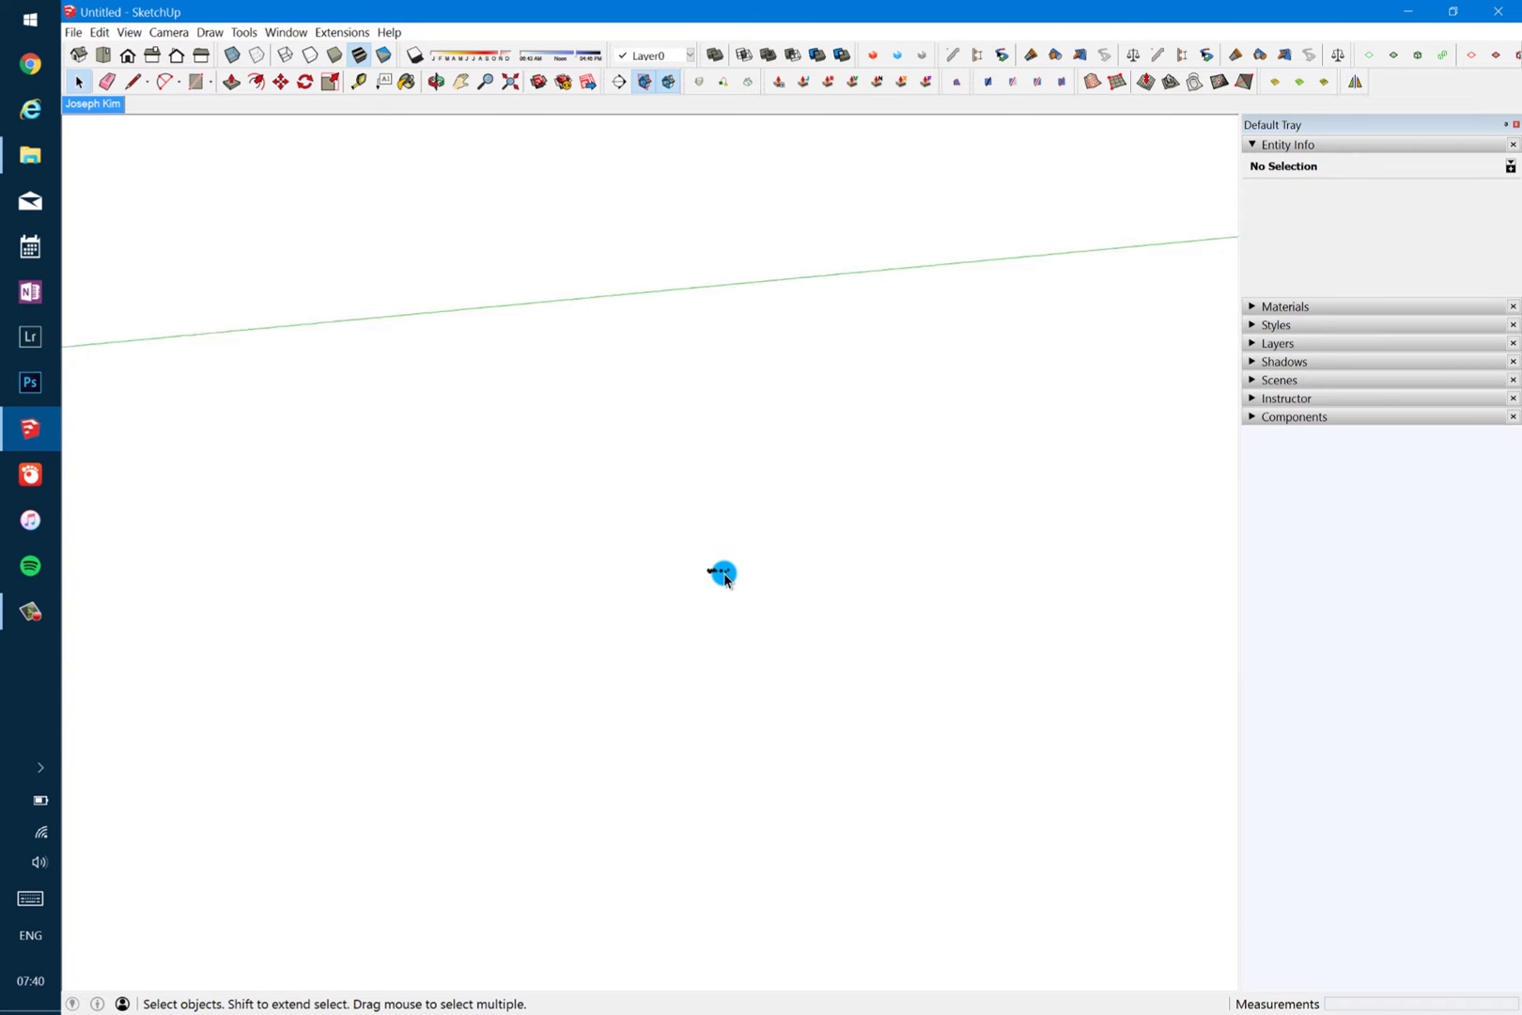
pyautogui.scroll(-5, 724, 576)
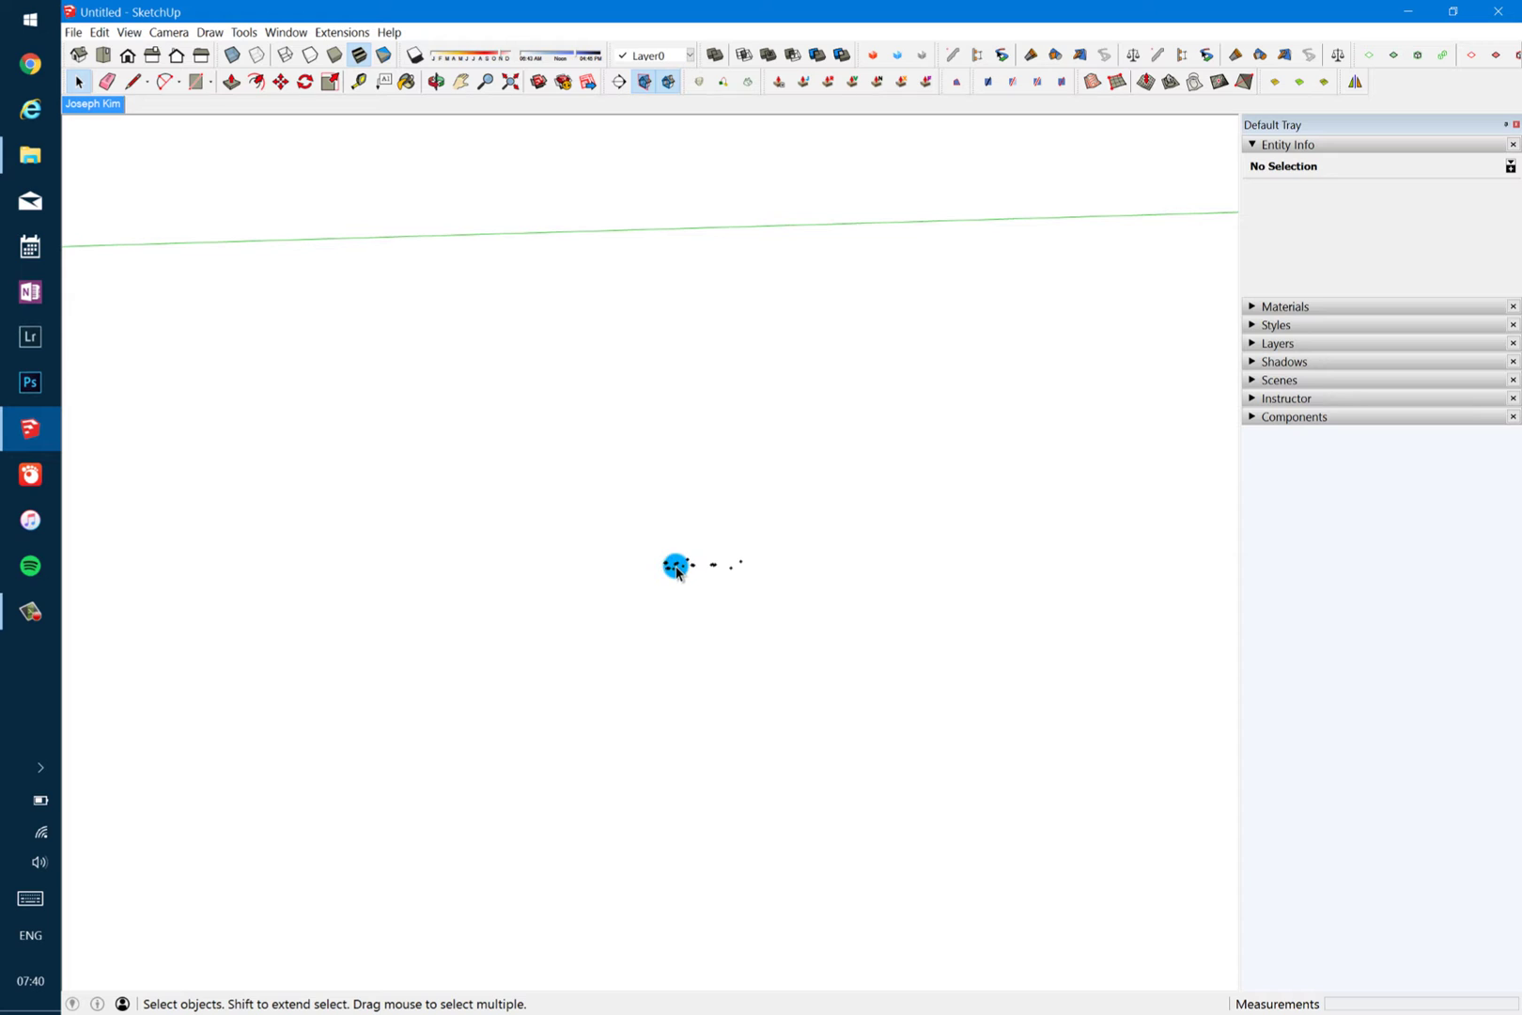
# Edit the imported drawing component and select its 41 entities to inspect them
pyautogui.click(619, 509)
pyautogui.moveTo(759, 602); pyautogui.dragTo(608, 519)
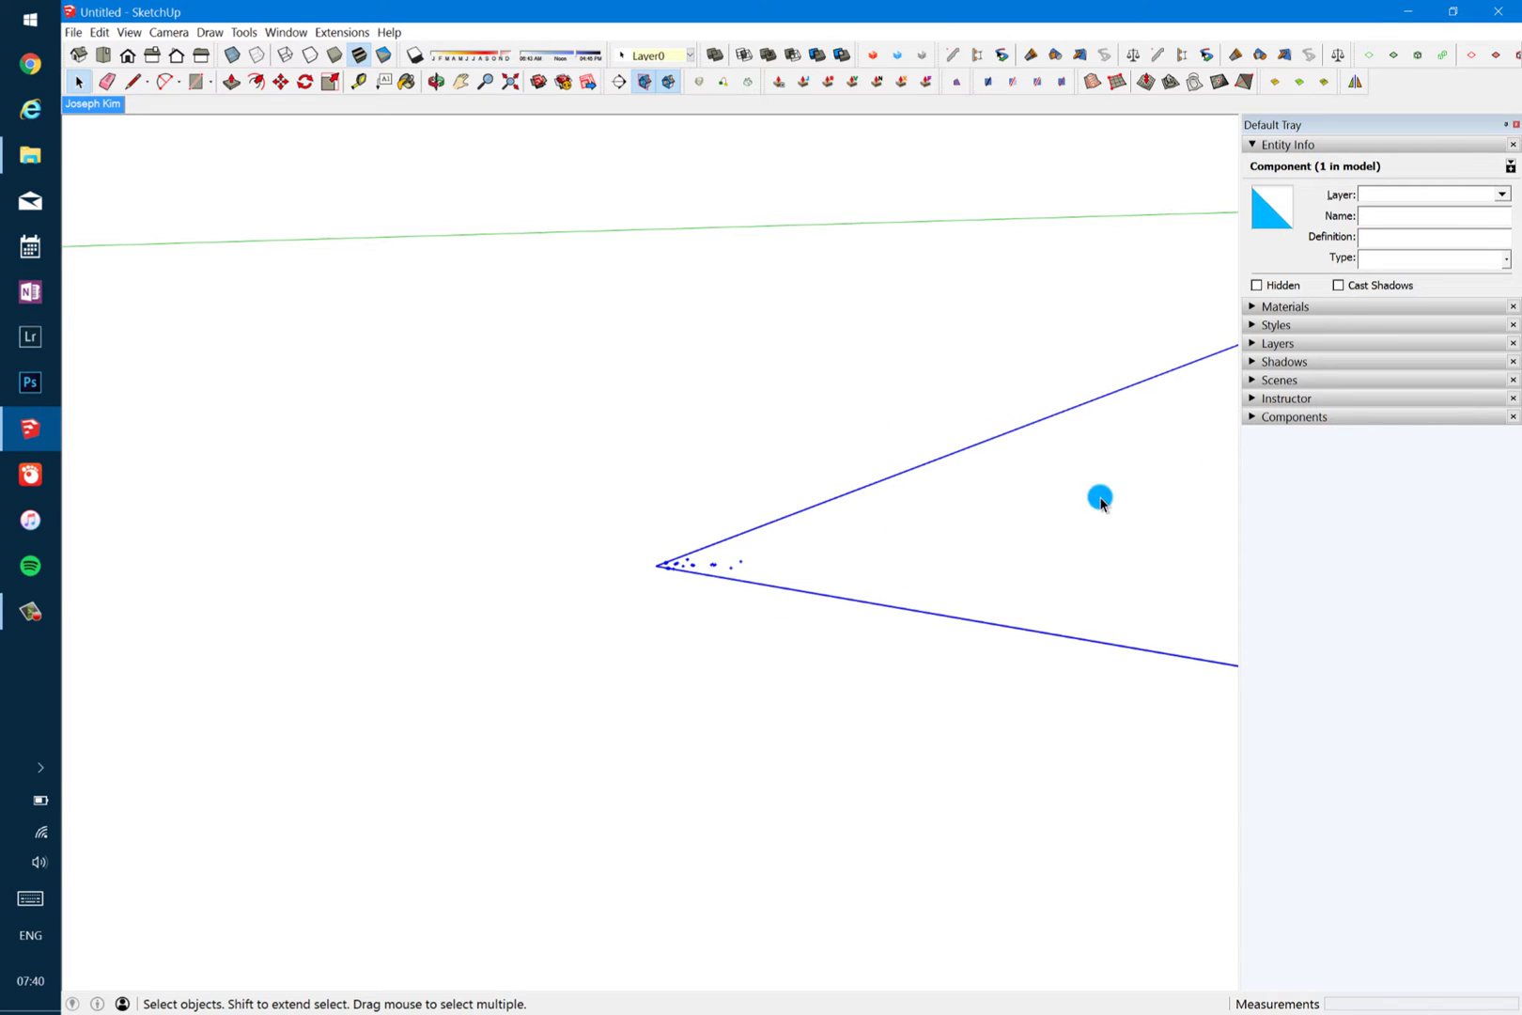
pyautogui.doubleClick(714, 568)
pyautogui.moveTo(574, 488); pyautogui.dragTo(798, 620)
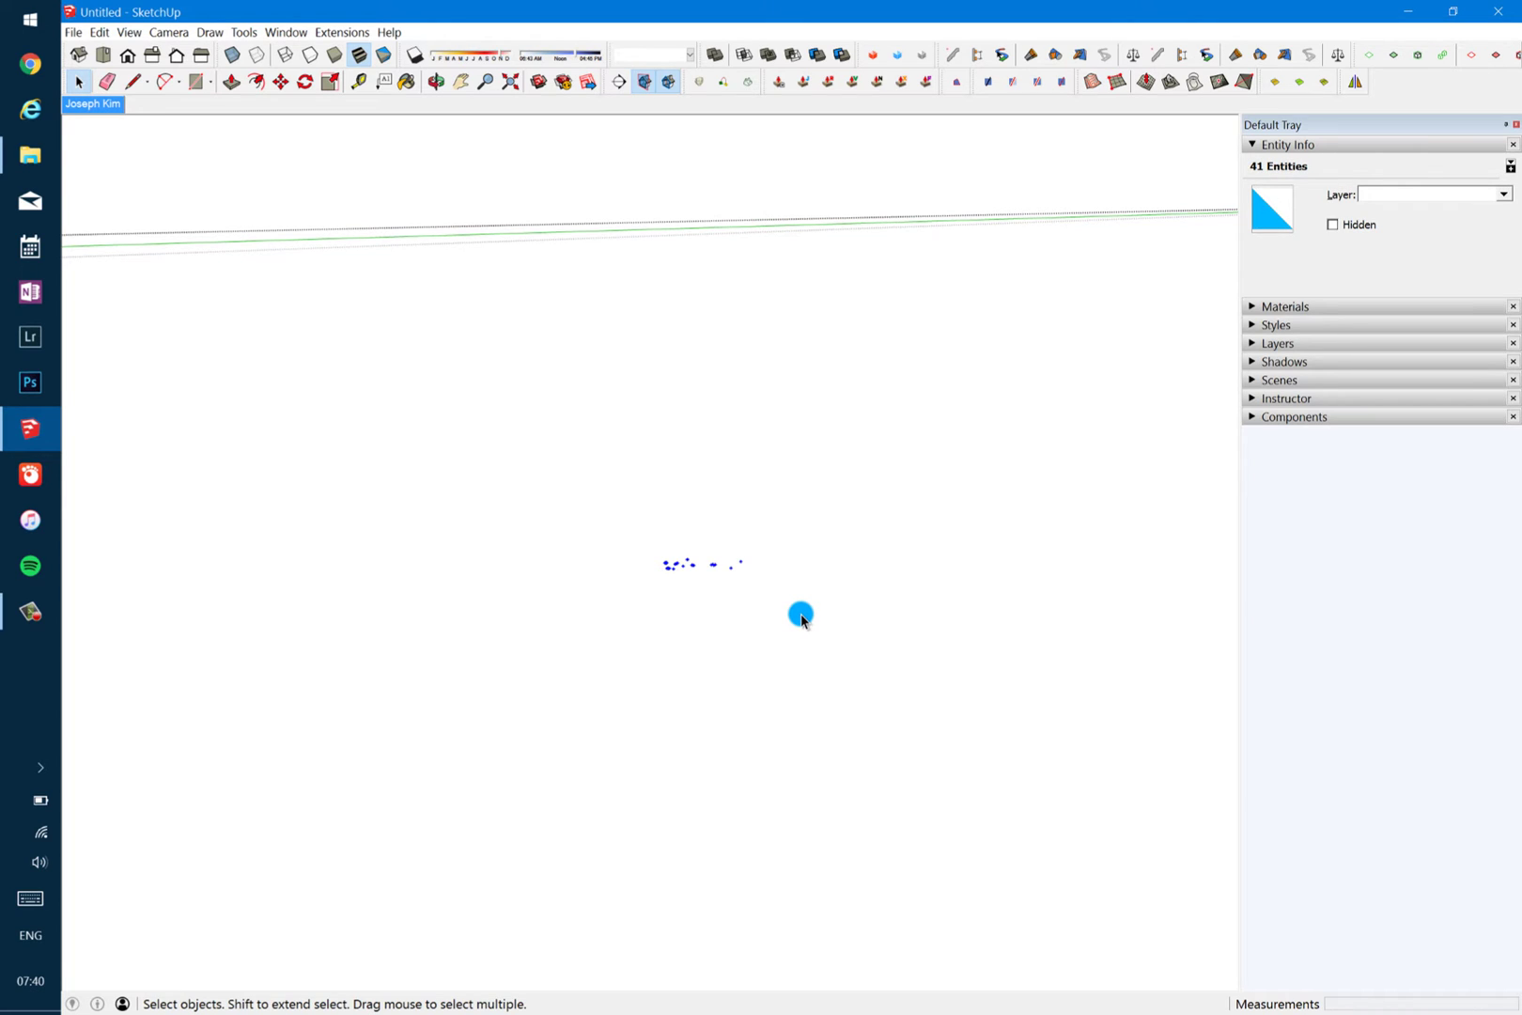
pyautogui.click(800, 618)
# Zoom extents on the whole site plan and tilt it to a steeper top-down view
pyautogui.press('o')
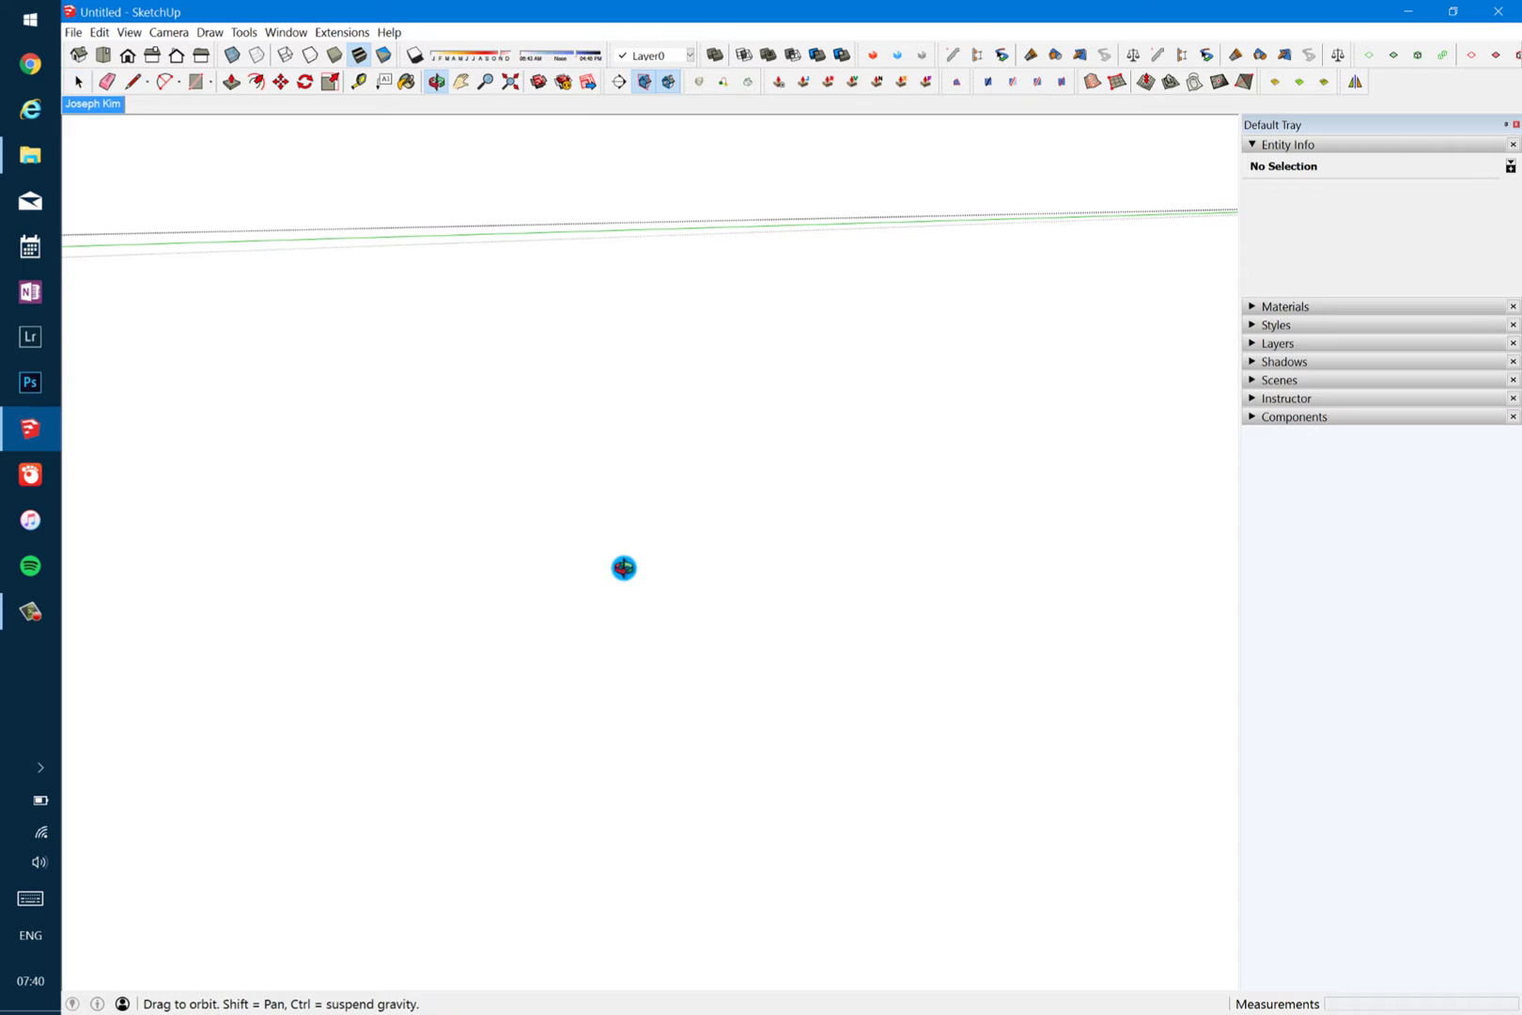
pyautogui.moveTo(624, 568); pyautogui.dragTo(630, 568)
pyautogui.press('space')
pyautogui.hotkey('shift', 'z')
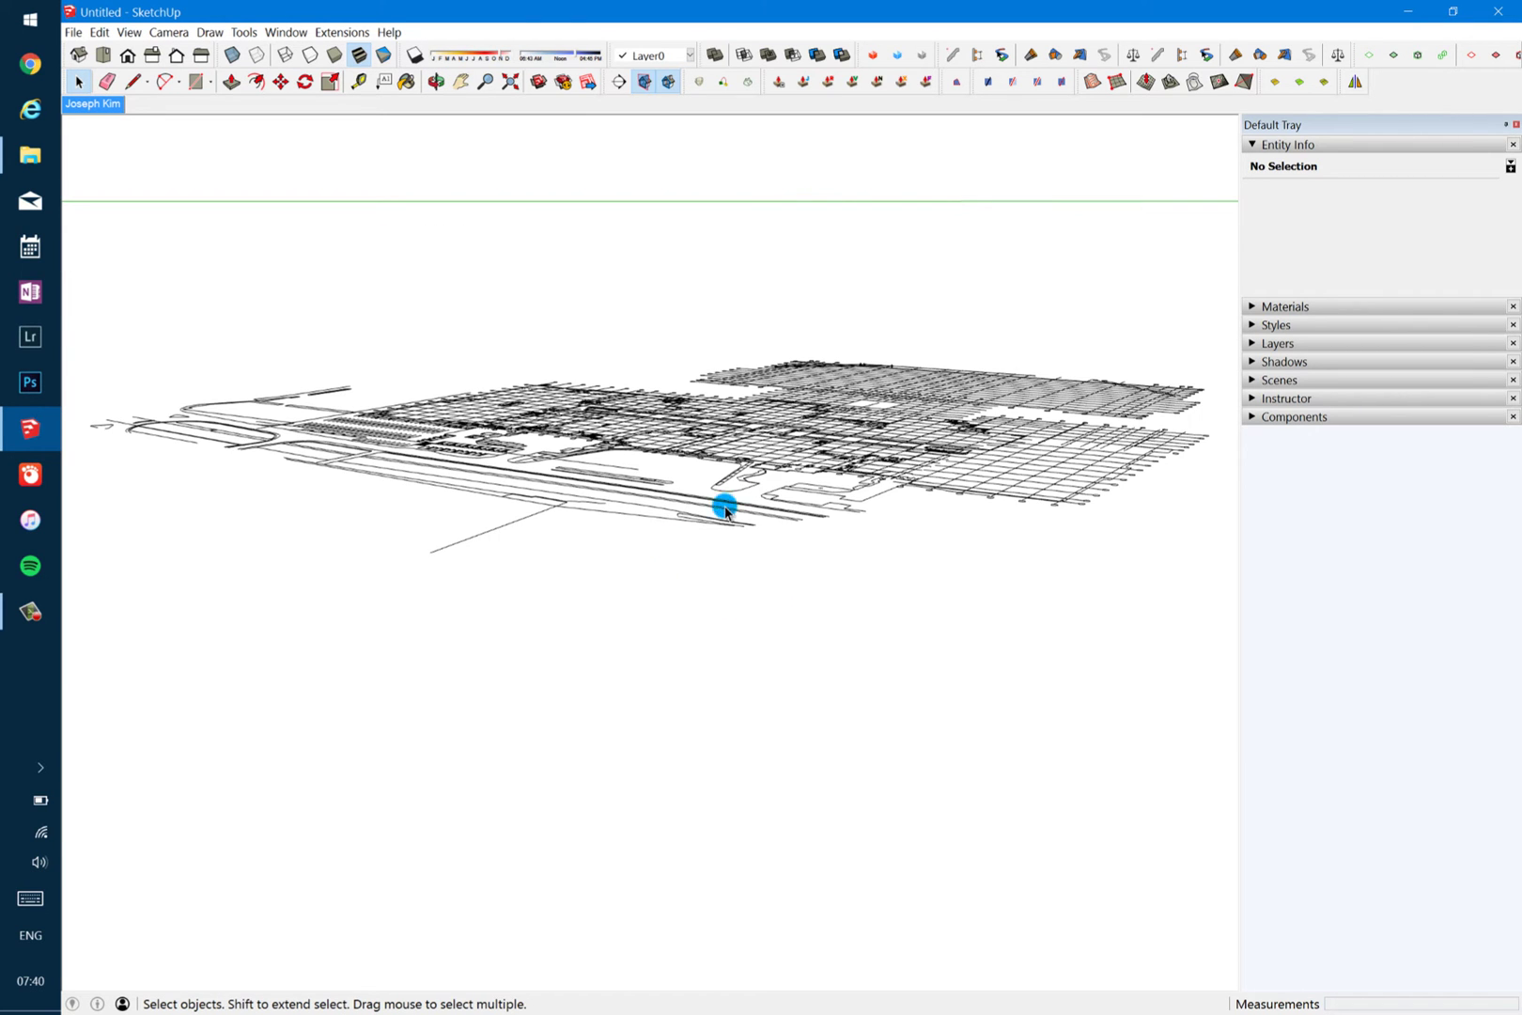
pyautogui.scroll(2, 775, 452)
pyautogui.moveTo(776, 449); pyautogui.dragTo(816, 517, button='middle')
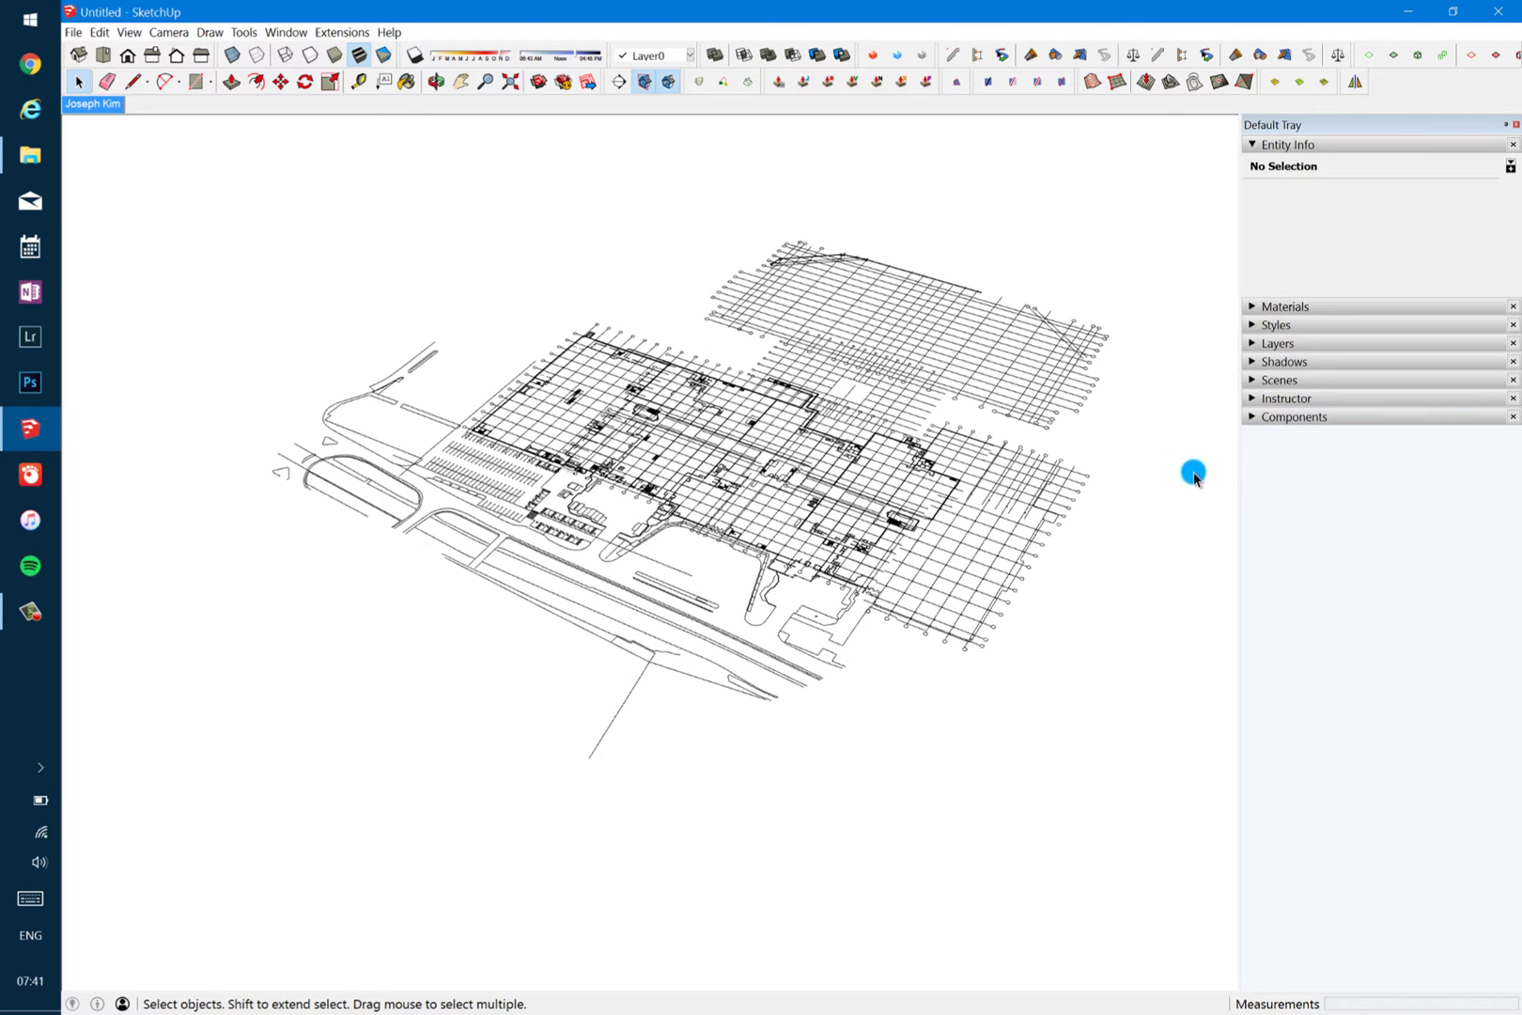
pyautogui.scroll(-6, 904, 533)
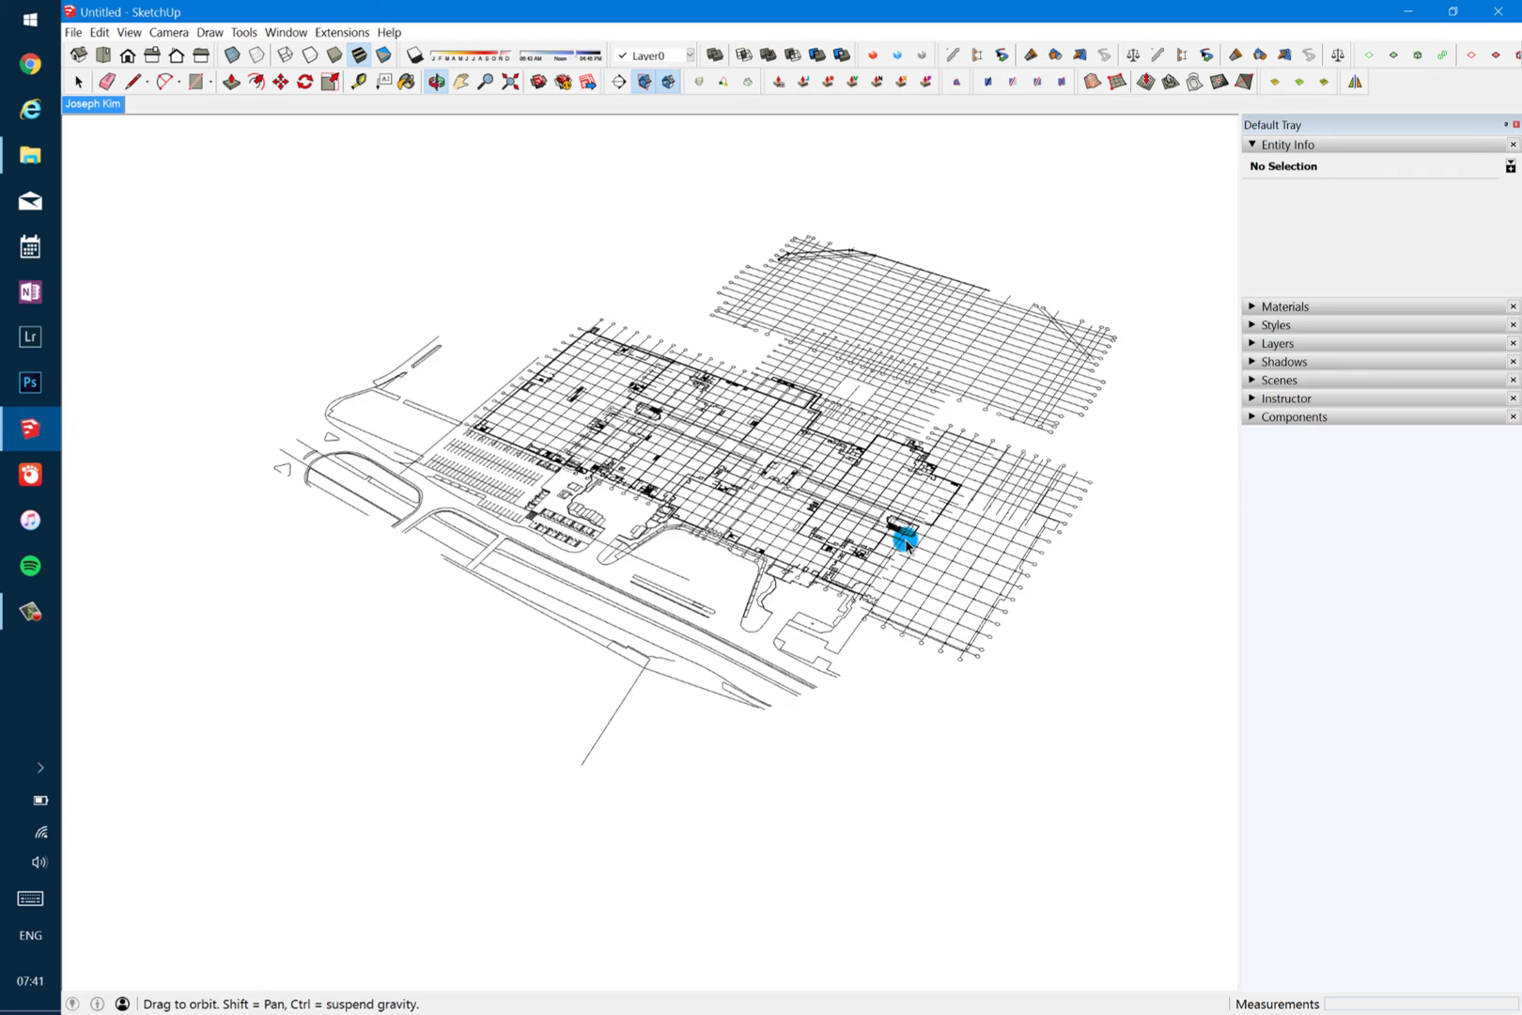
pyautogui.scroll(-8, 907, 545)
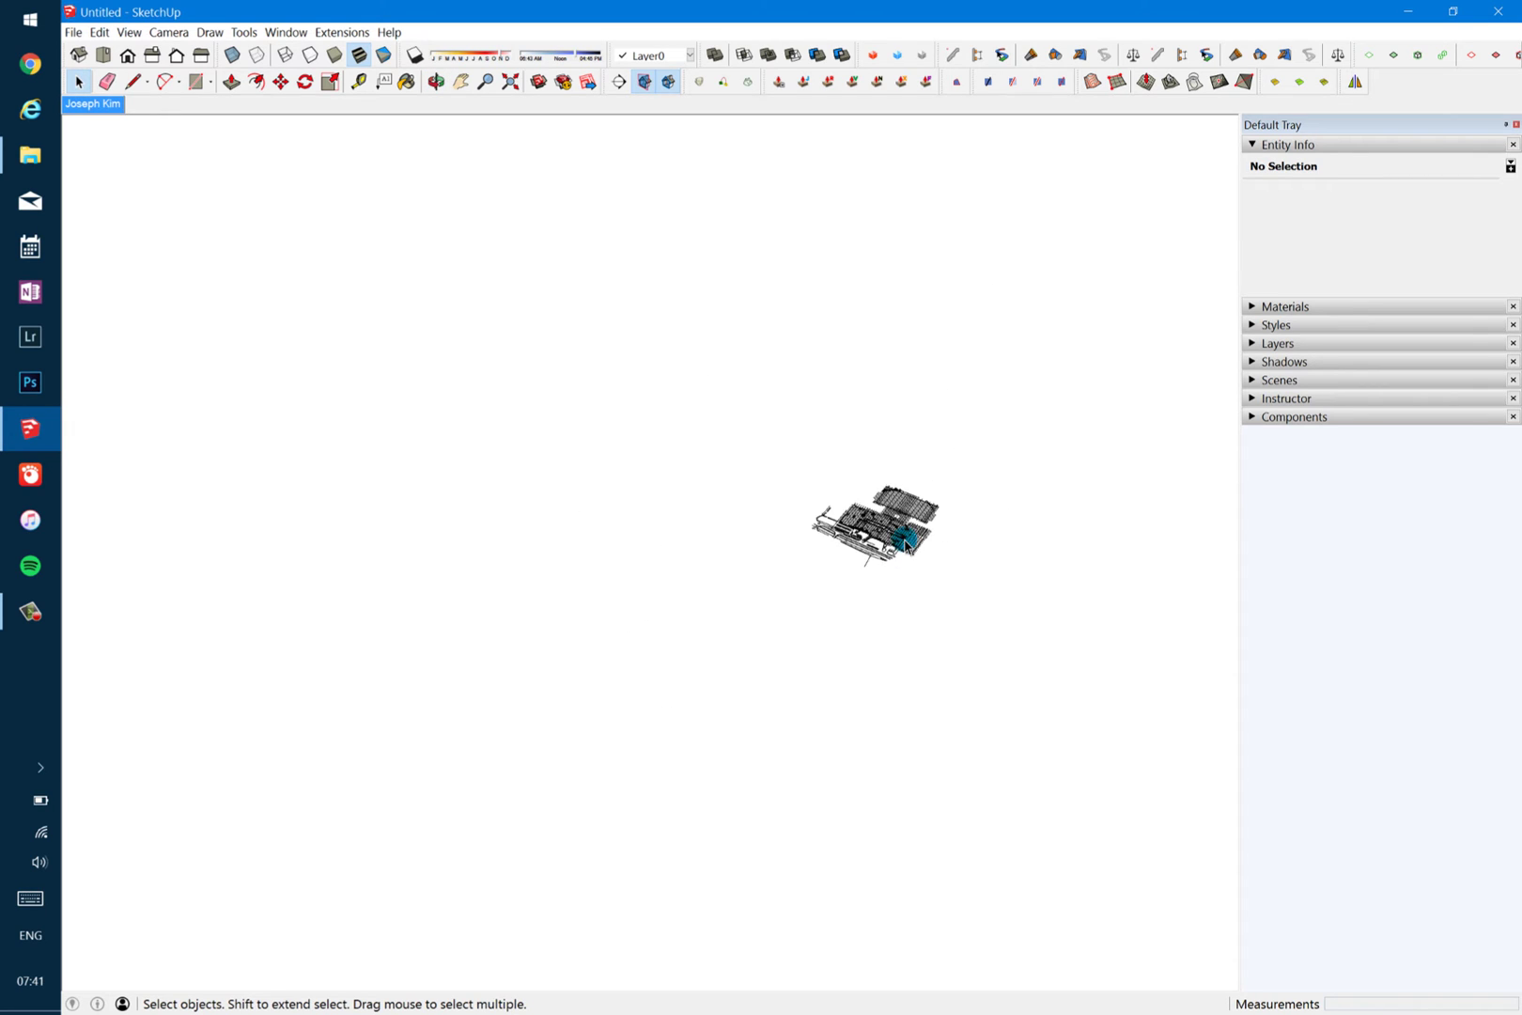
pyautogui.scroll(-3, 907, 545)
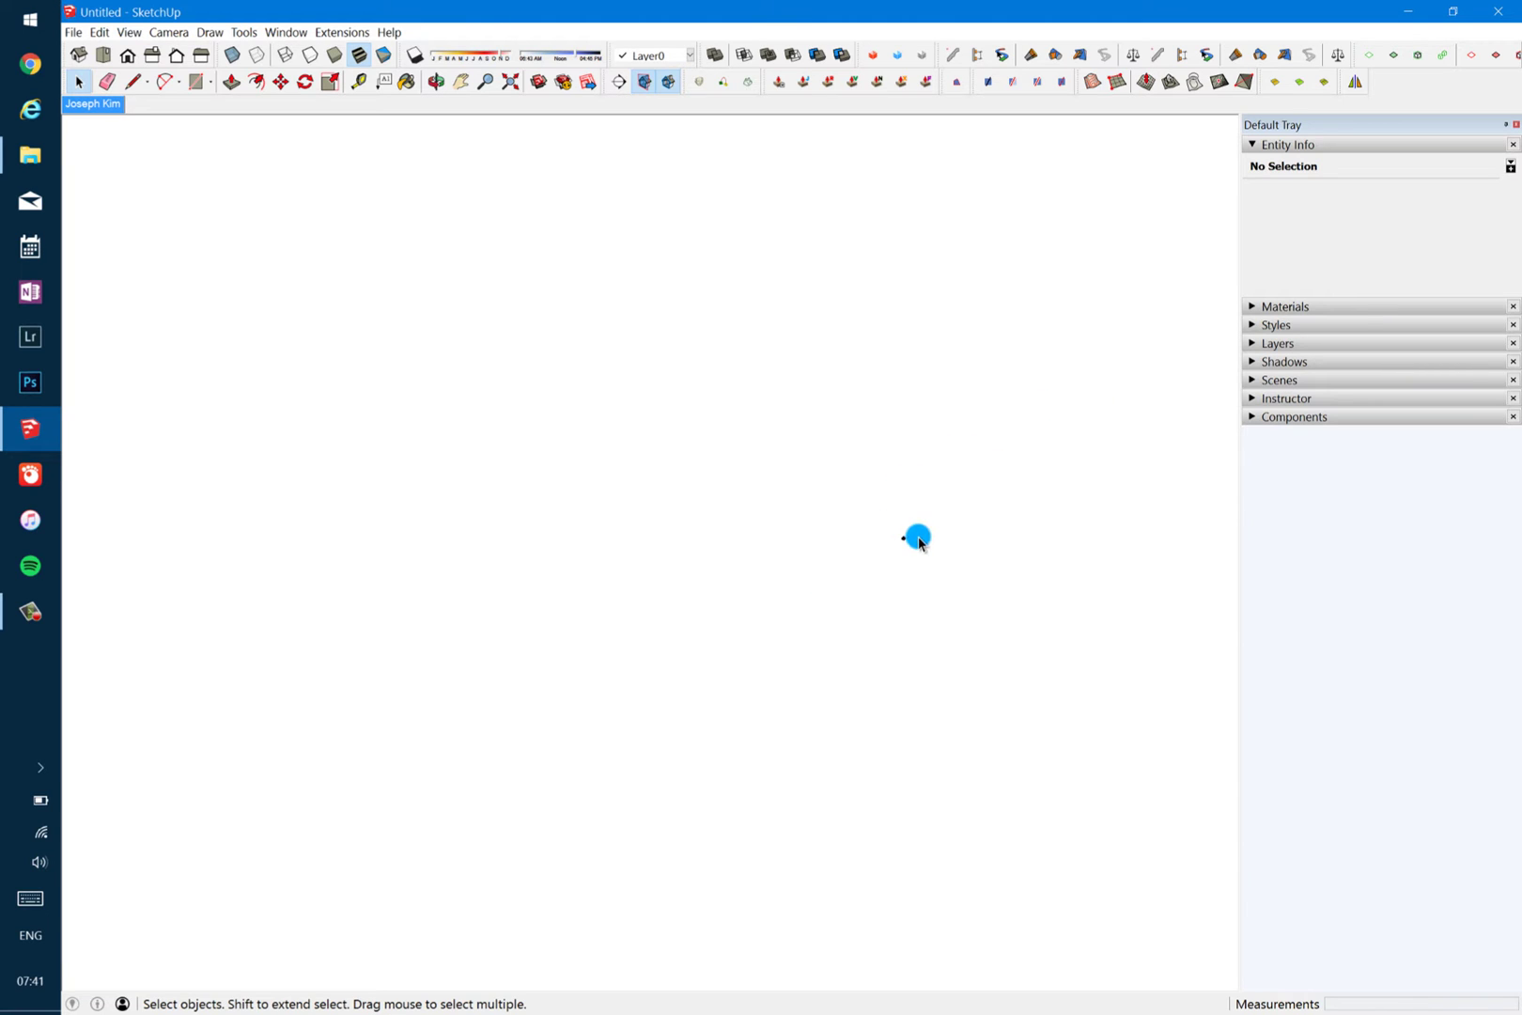
pyautogui.press('o')
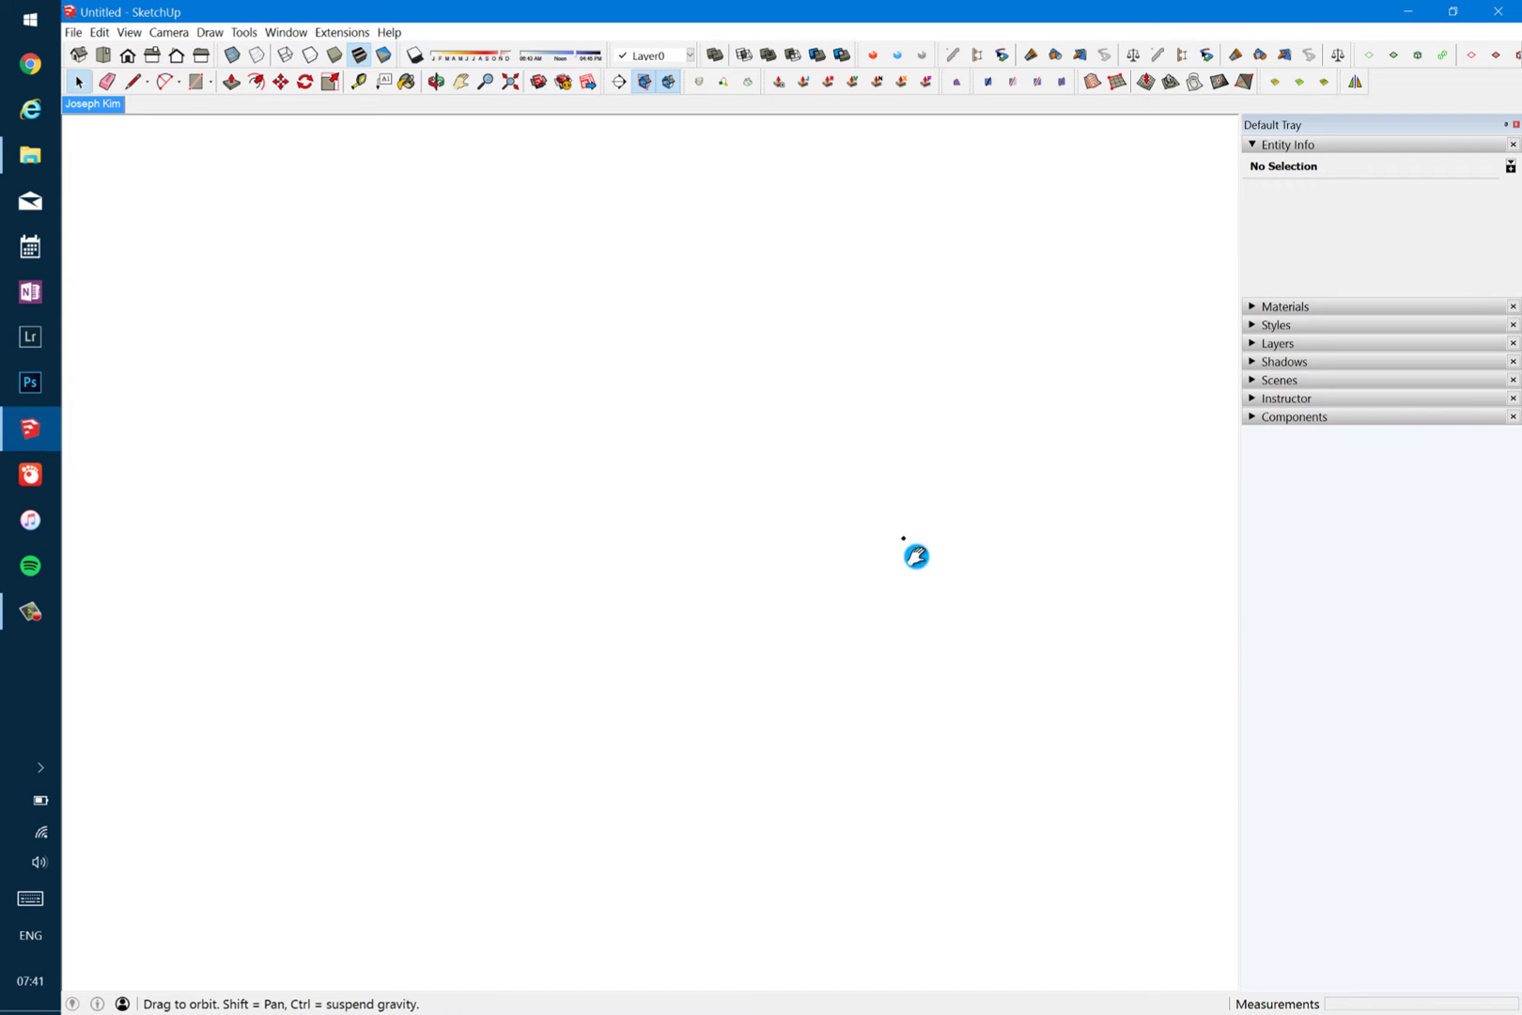
pyautogui.press('space')
pyautogui.hotkey('shift', 'z')
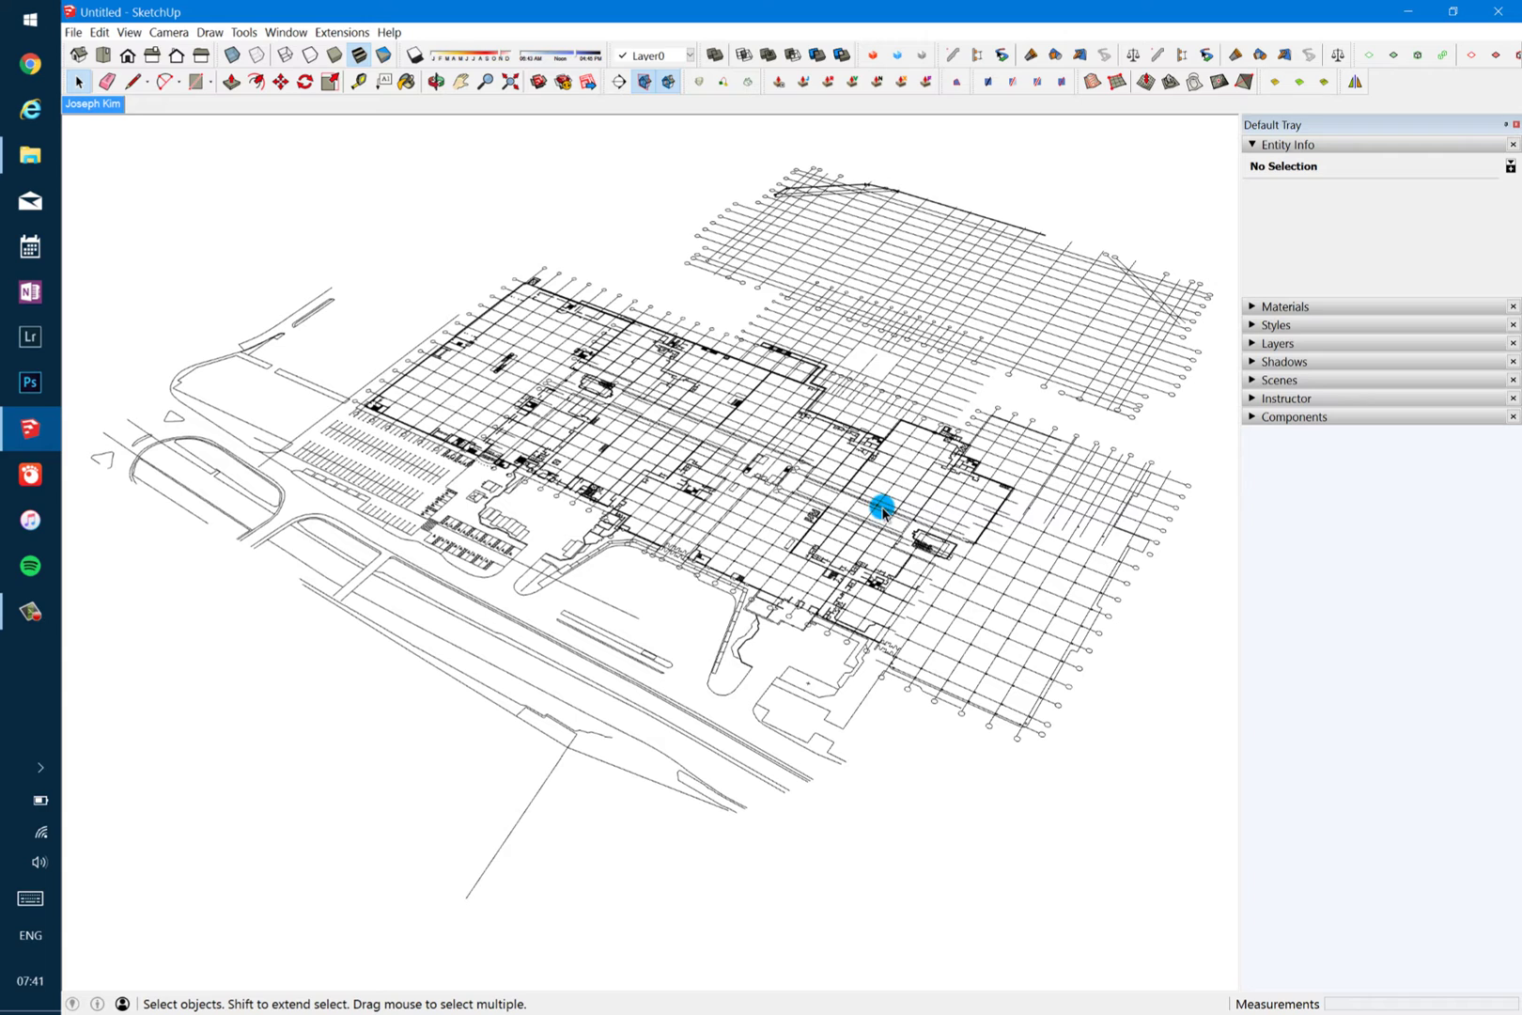
pyautogui.click(827, 526)
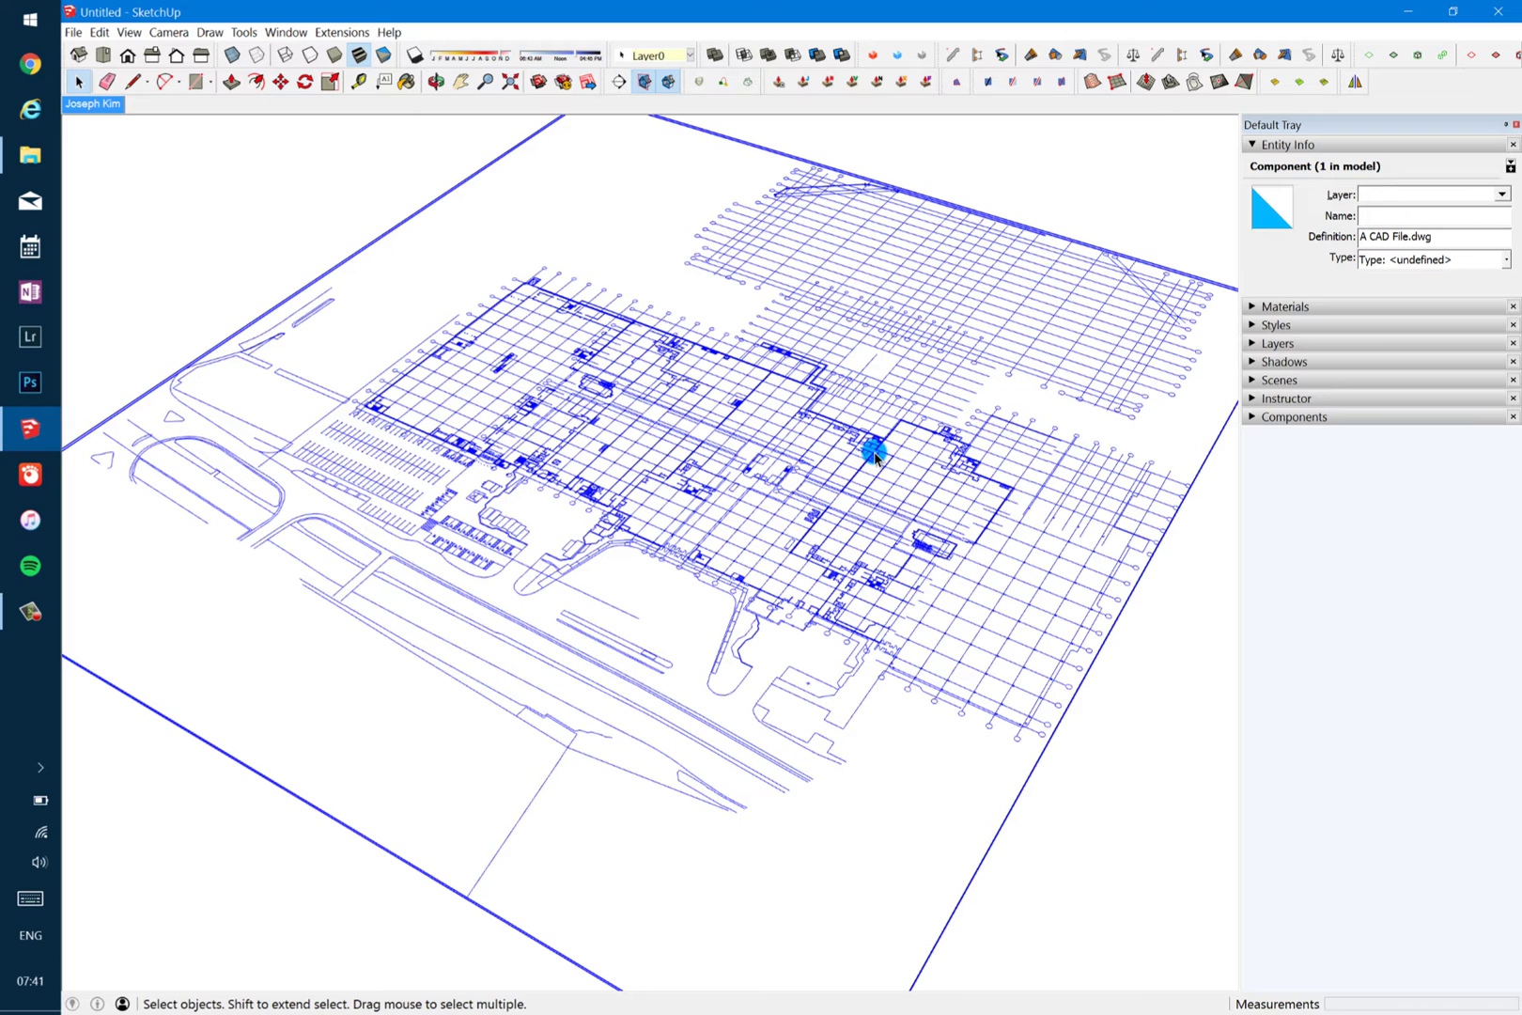
pyautogui.scroll(-10, 874, 456)
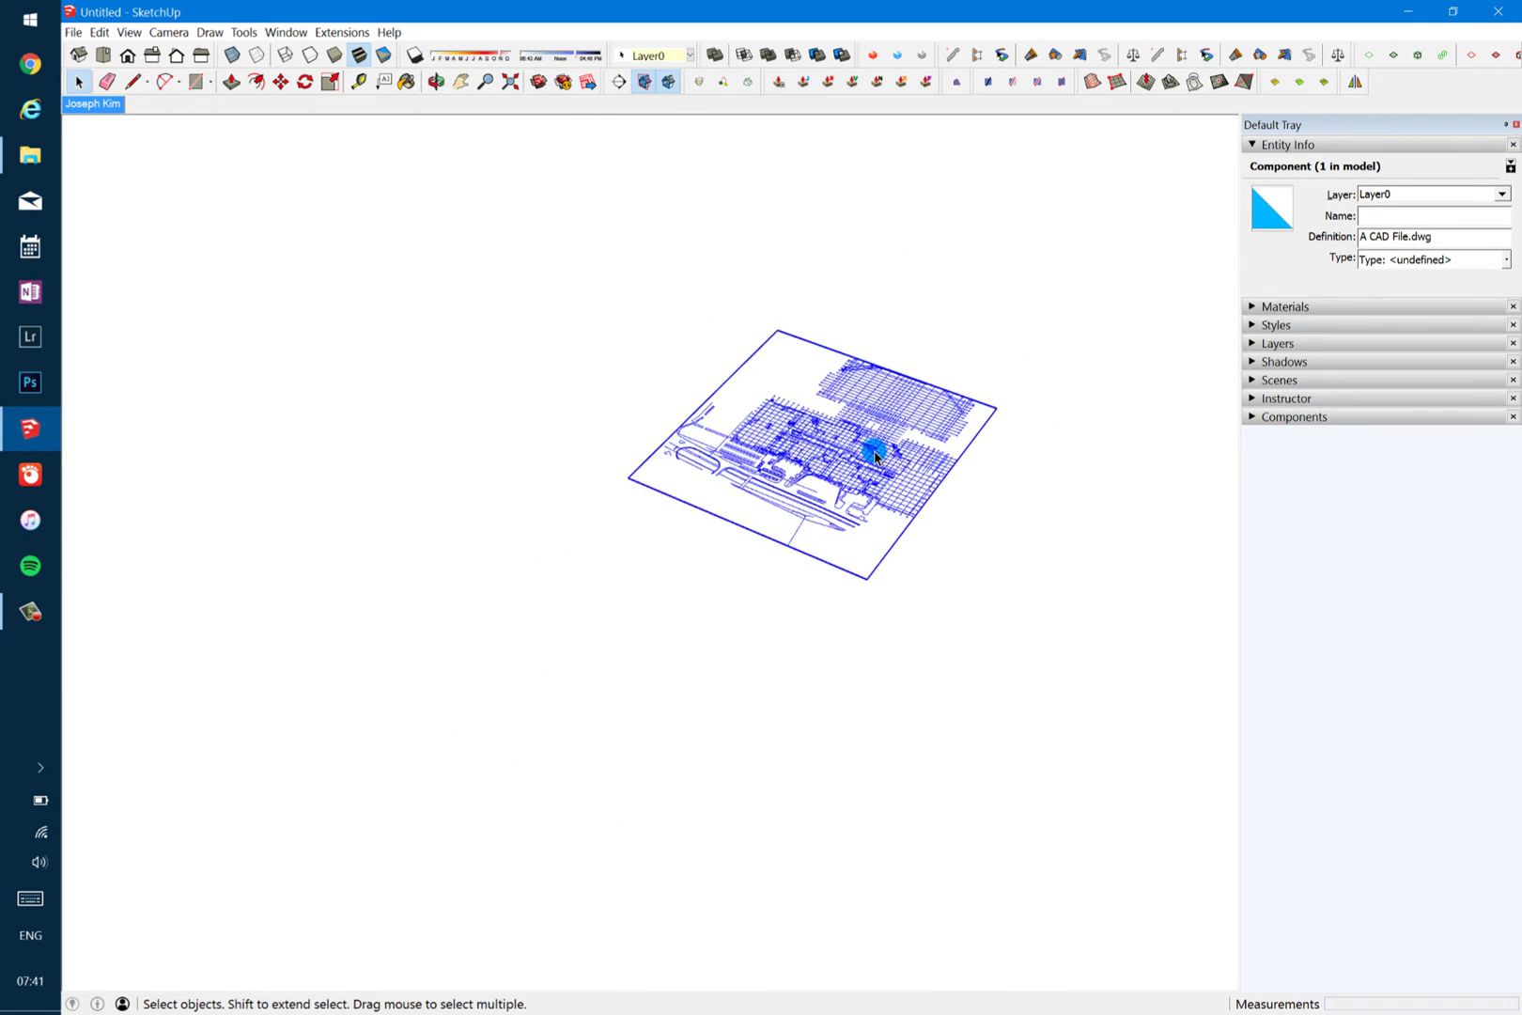
pyautogui.scroll(-6, 874, 456)
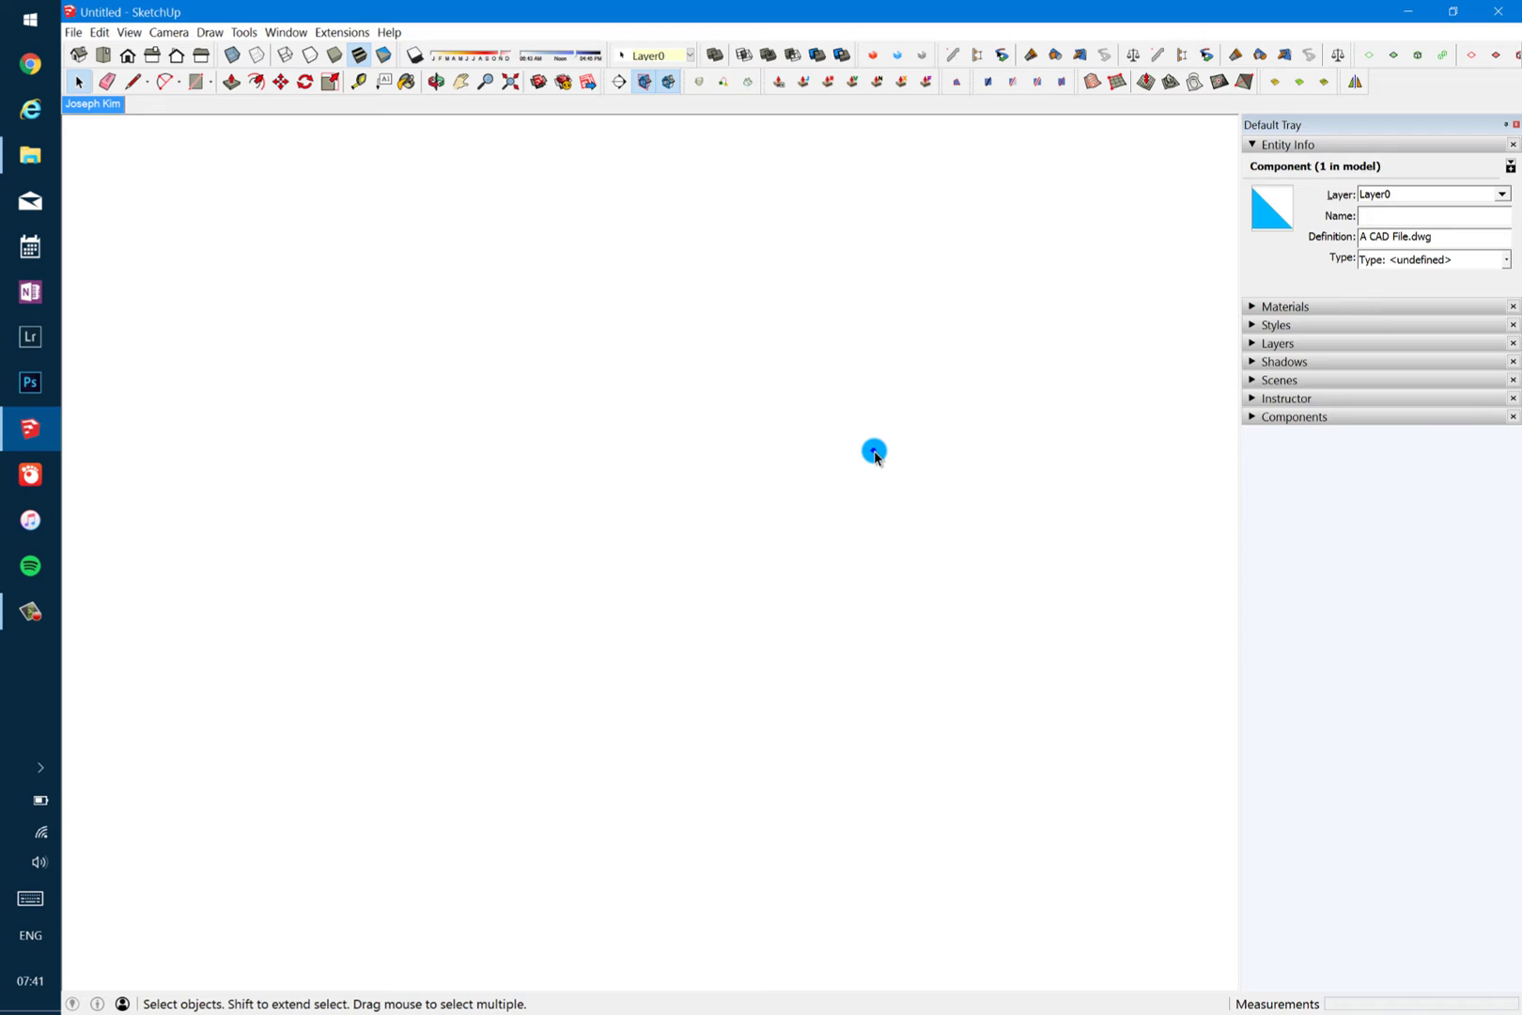
# Orbit and zoom out until the model axes and origin are in view
pyautogui.moveTo(727, 544); pyautogui.dragTo(486, 754, button='middle')
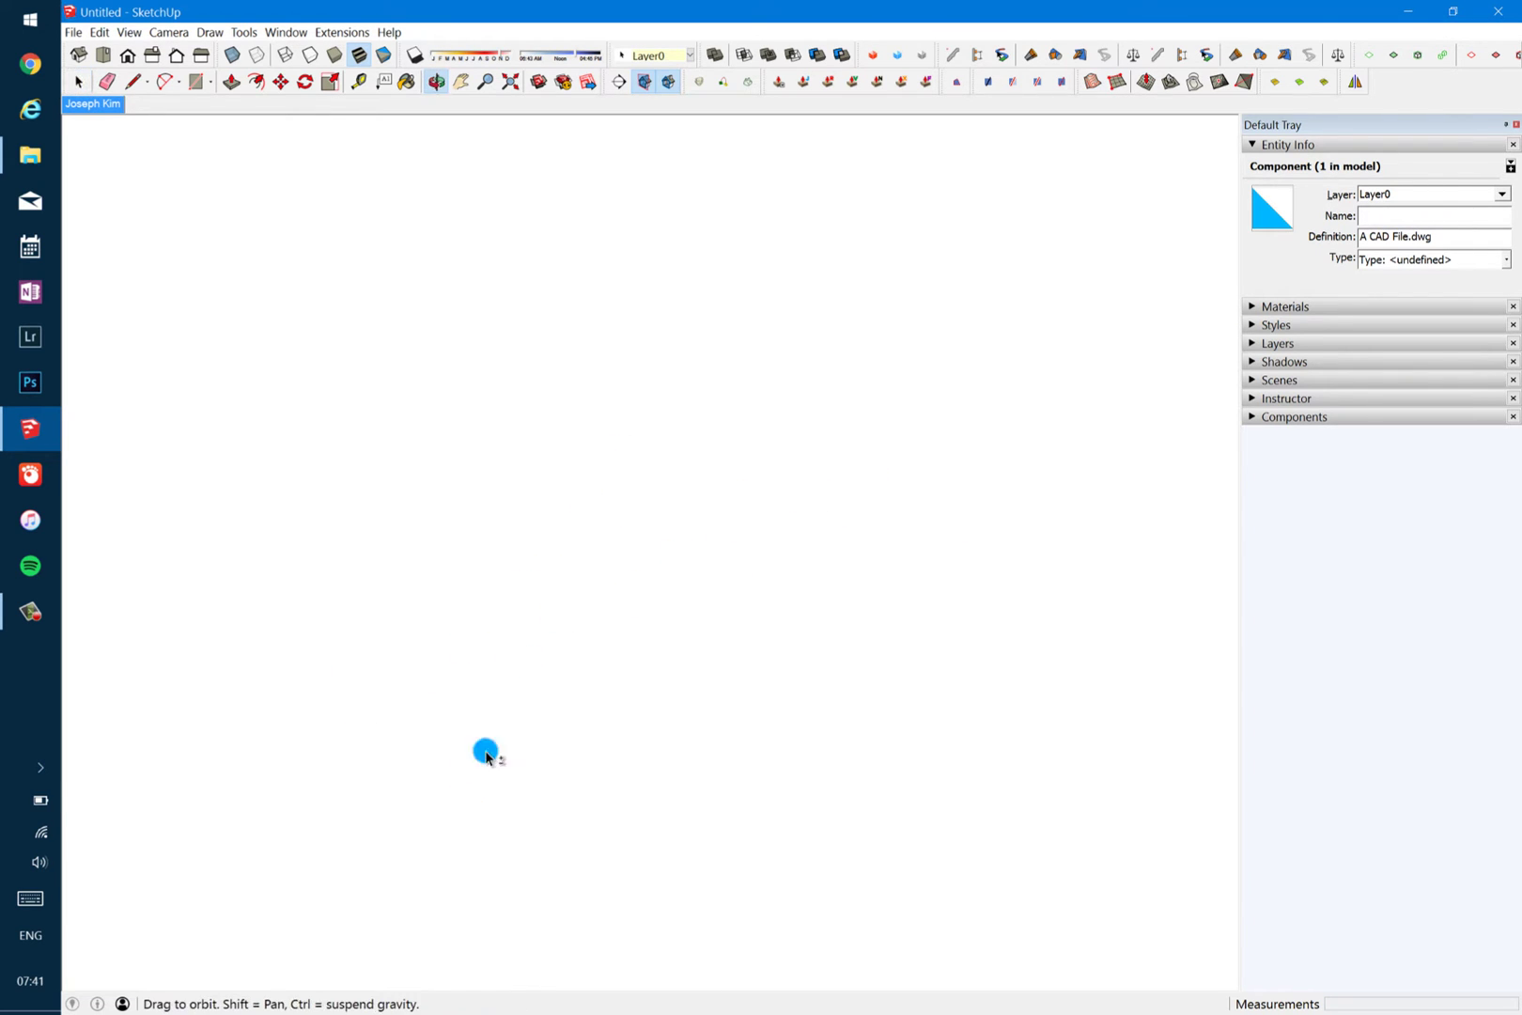
pyautogui.scroll(-5, 519, 622)
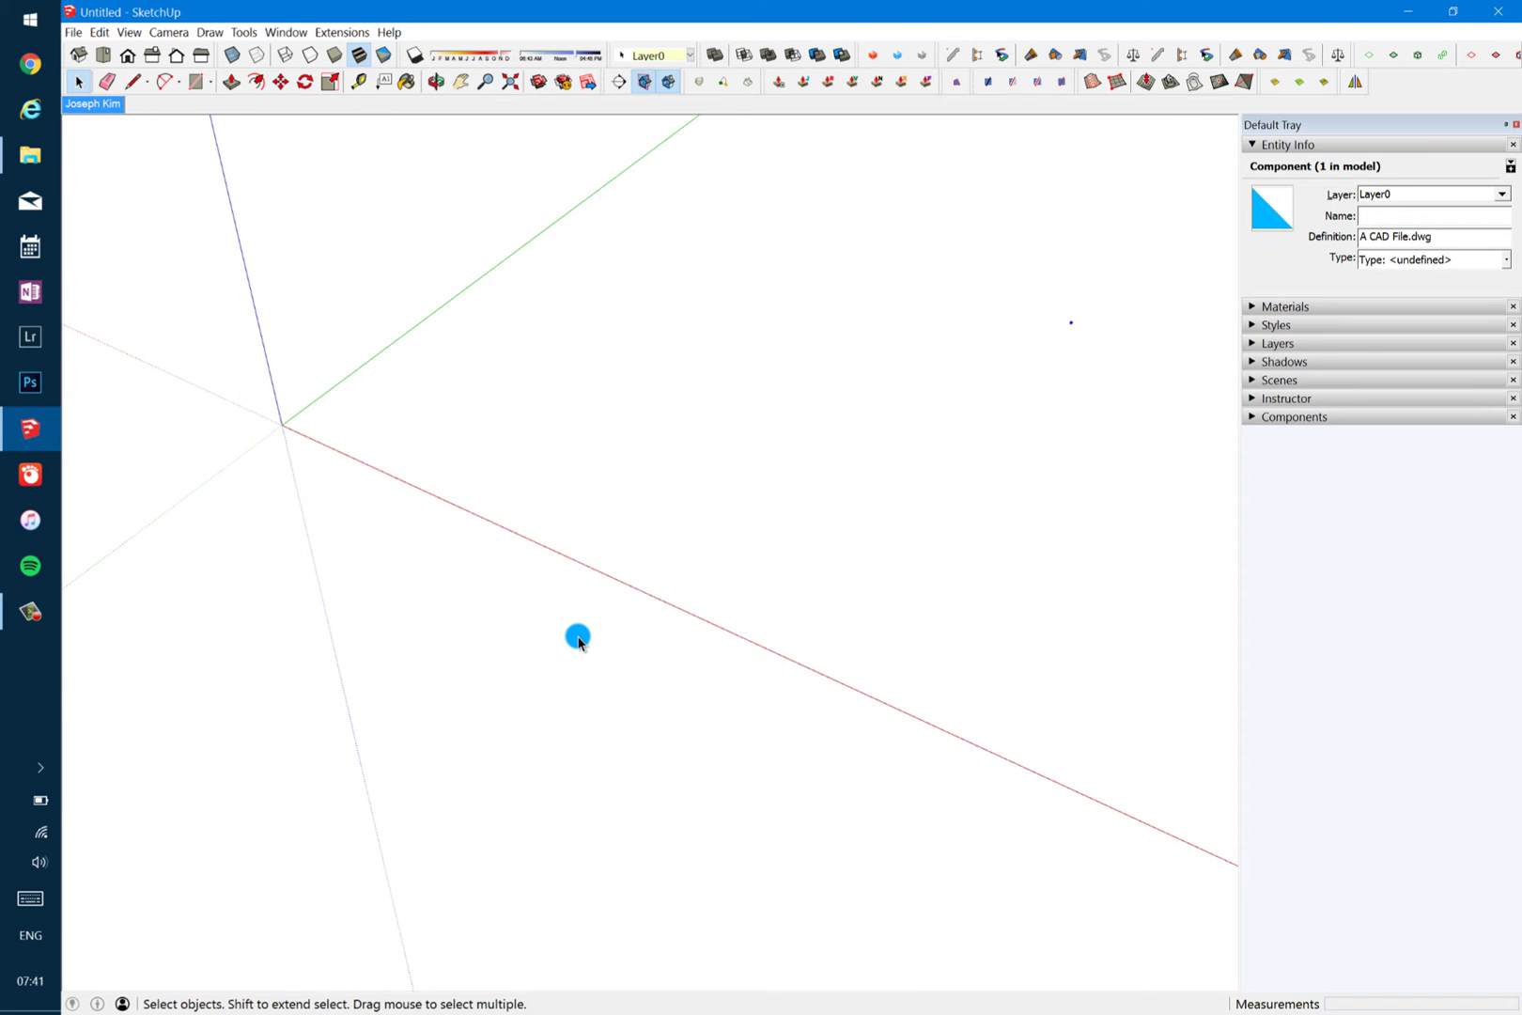
pyautogui.scroll(-2, 578, 639)
pyautogui.moveTo(692, 577); pyautogui.dragTo(364, 564, button='middle')
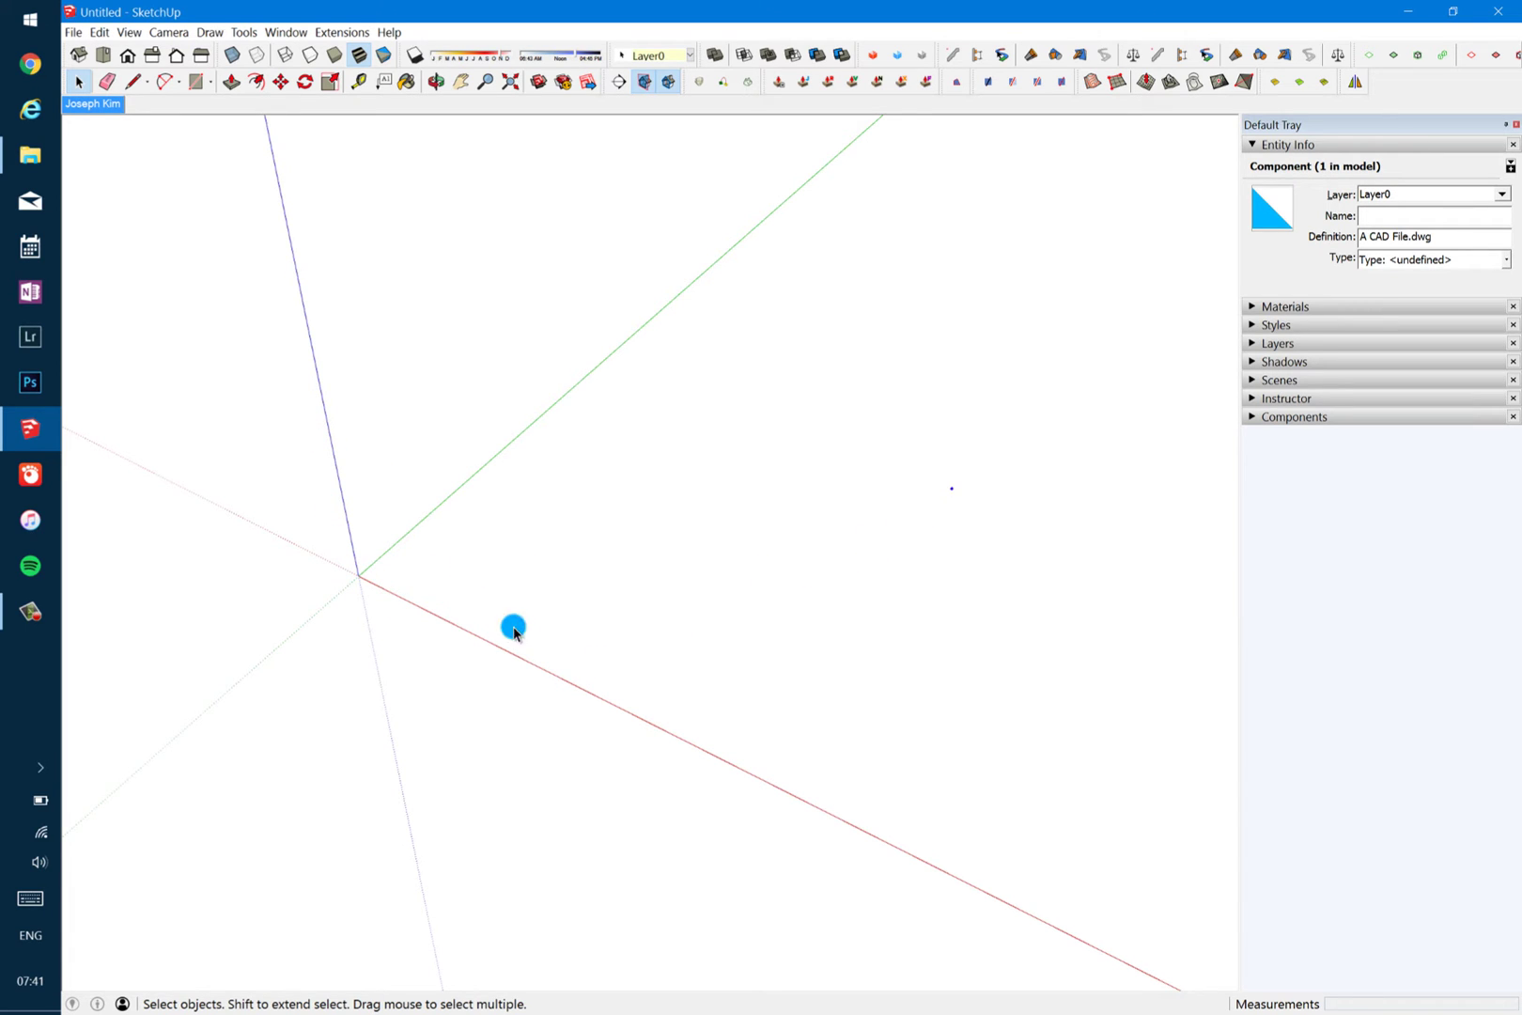
# Gauge the plan's distance from the origin, about 770453761 mm, with a cancelled line
pyautogui.press('l')
pyautogui.click(363, 574)
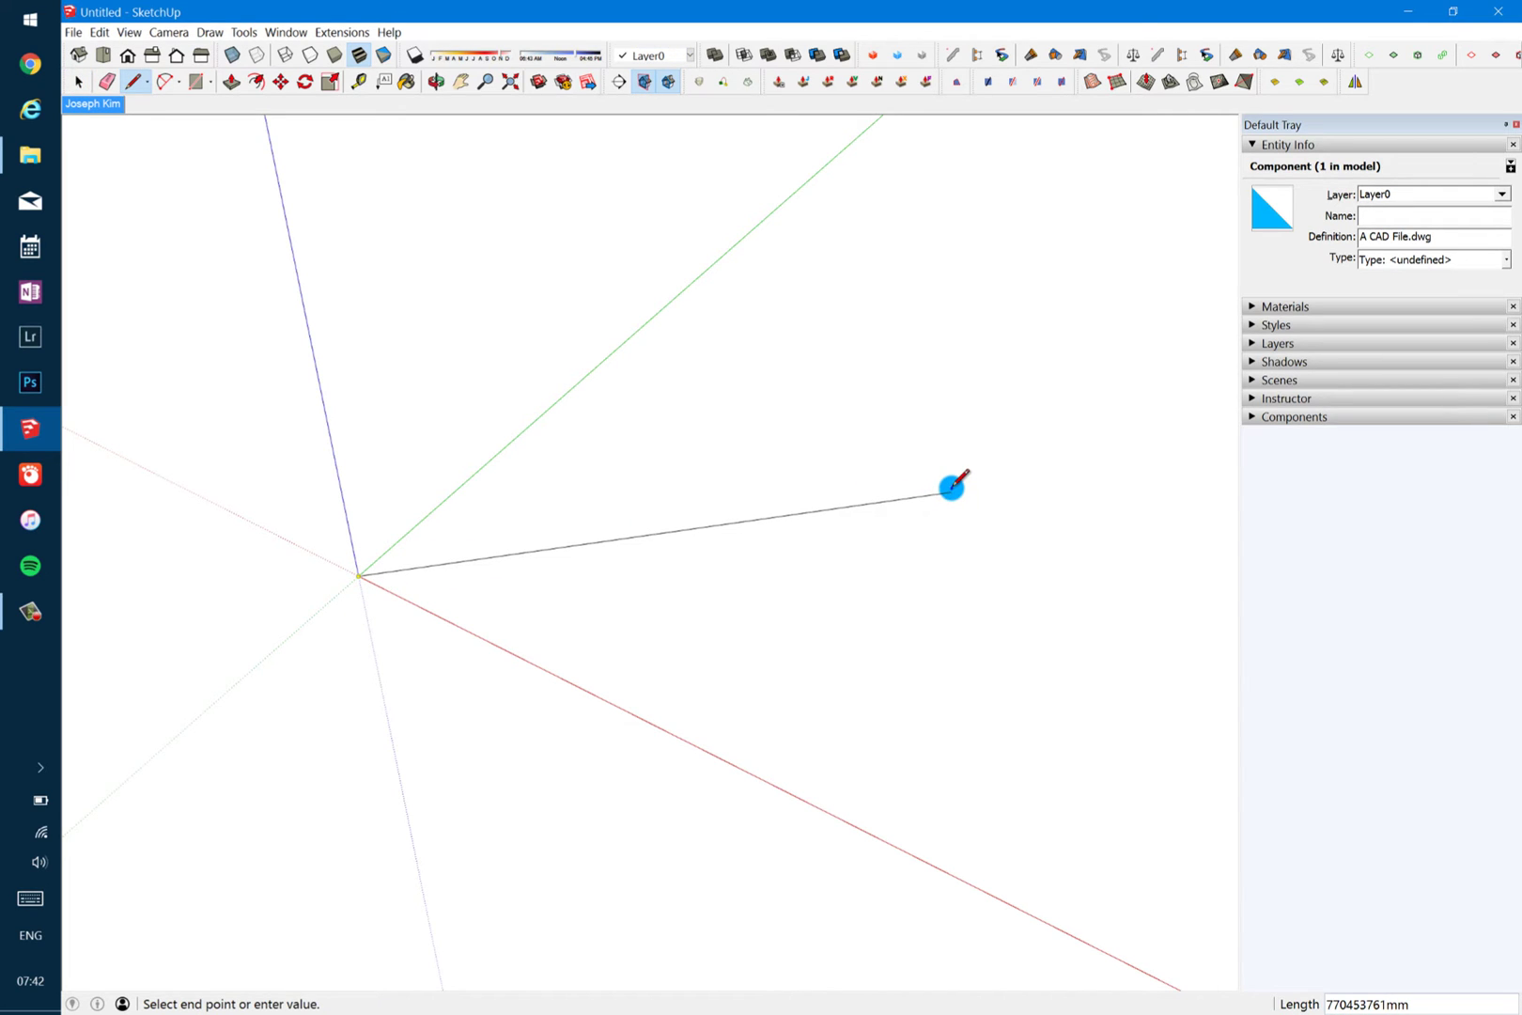
pyautogui.click(952, 486)
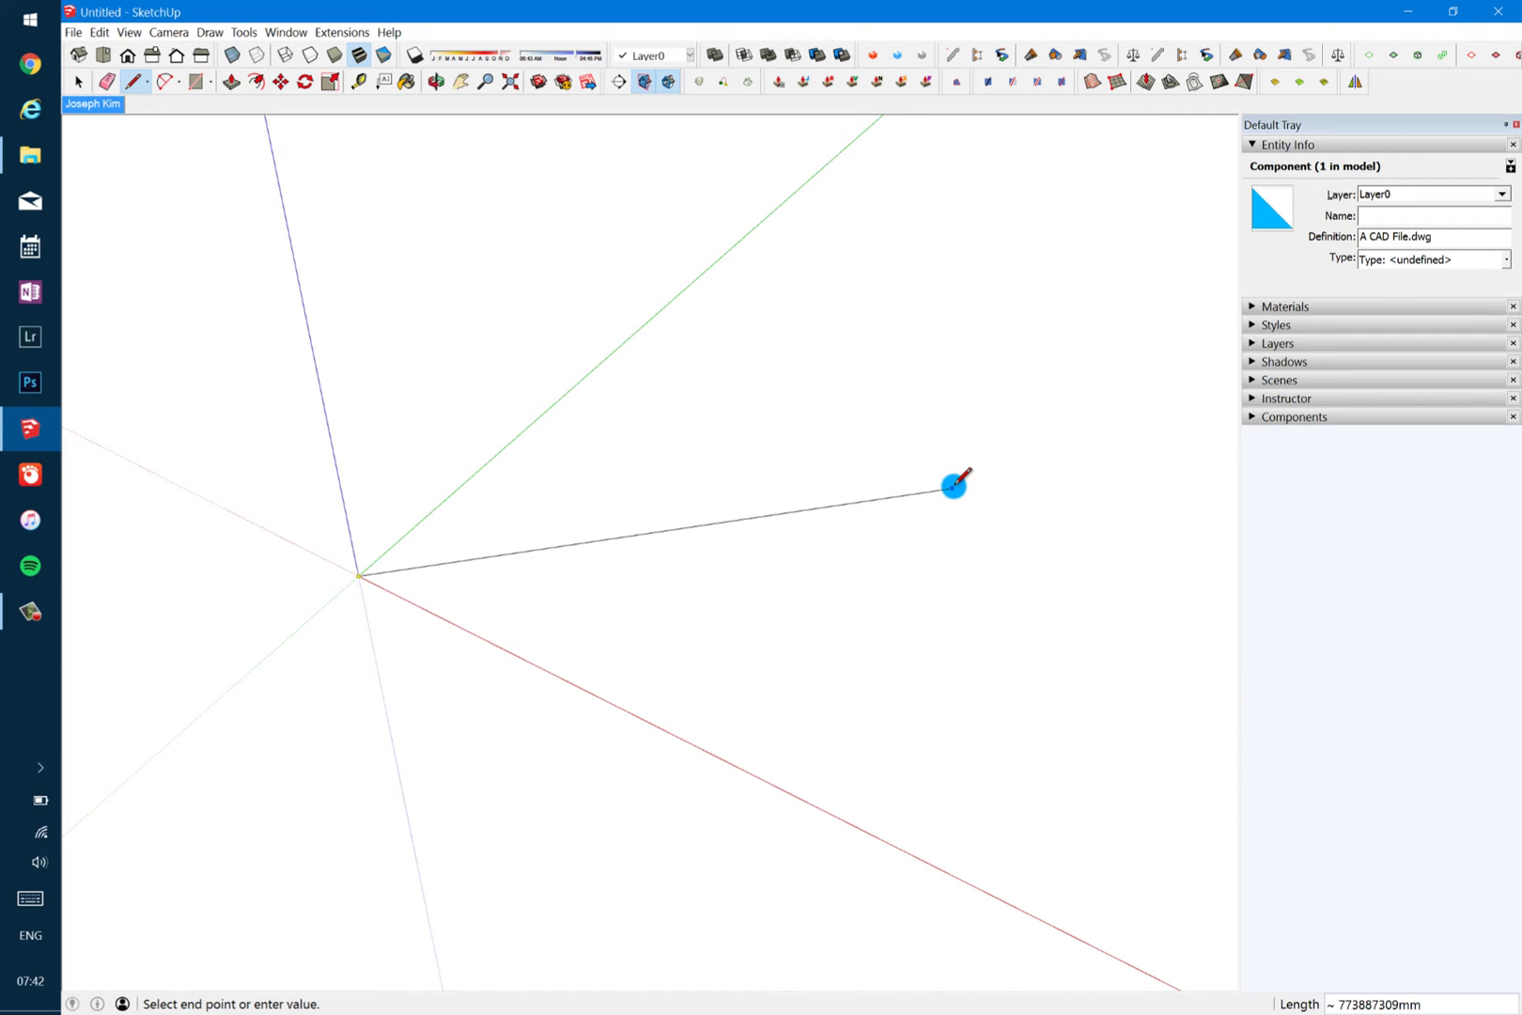
pyautogui.press('space')
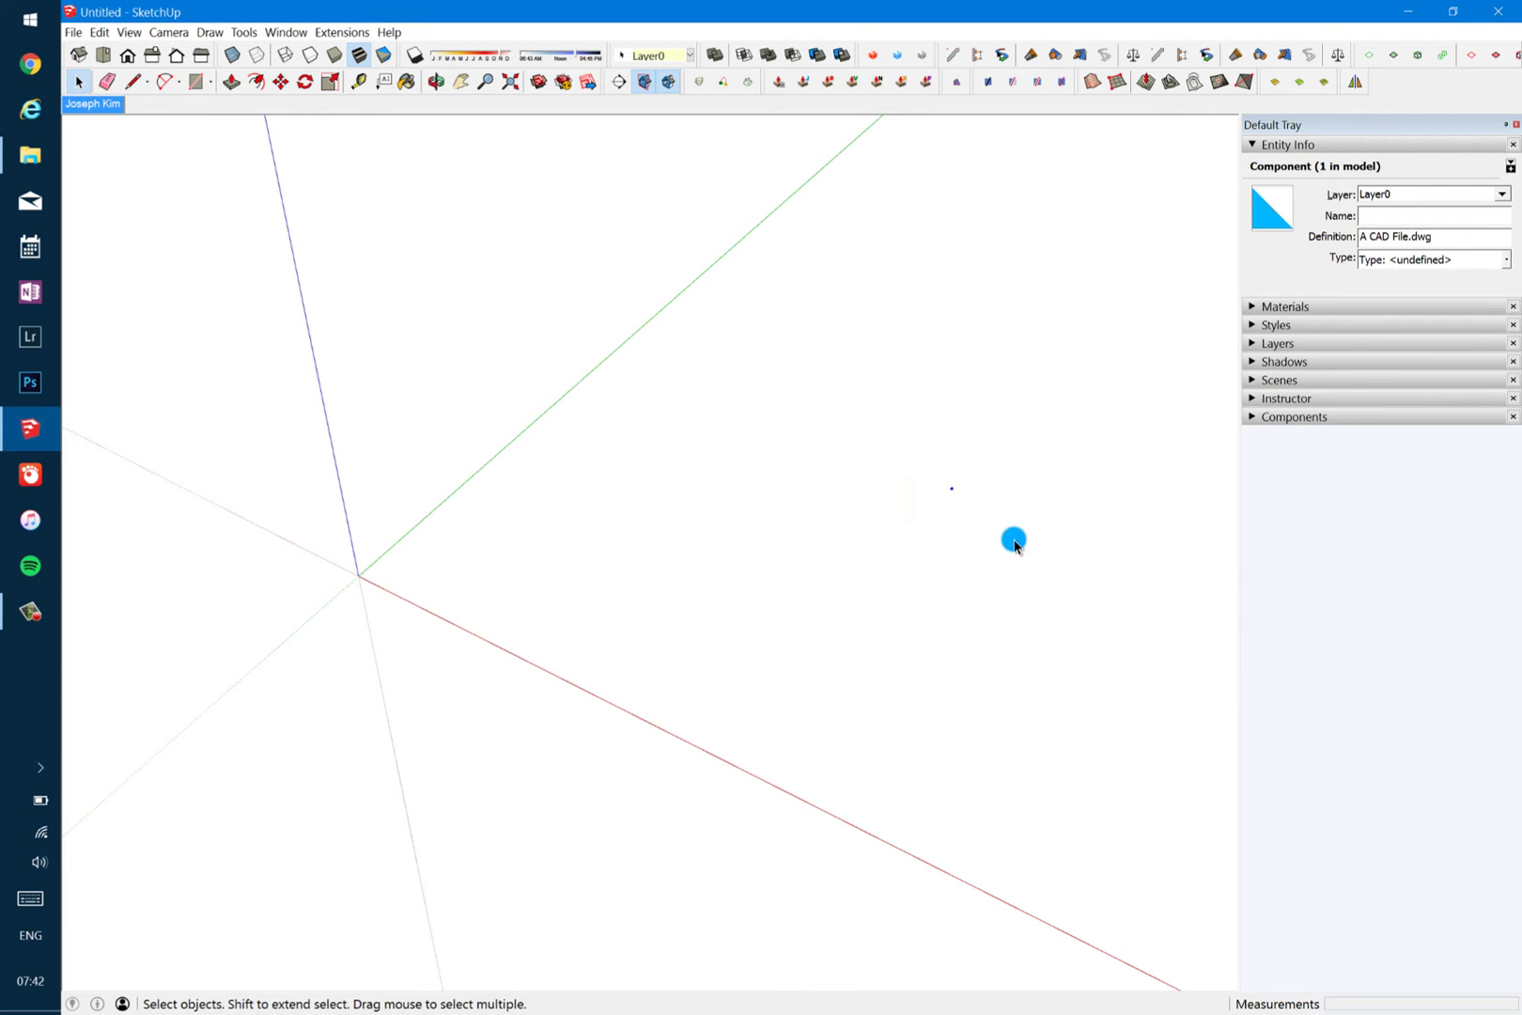
# Fit the site plan in view and review the DWG import options (Millimeters, preserved origin) without importing
pyautogui.hotkey('shift', 'z')
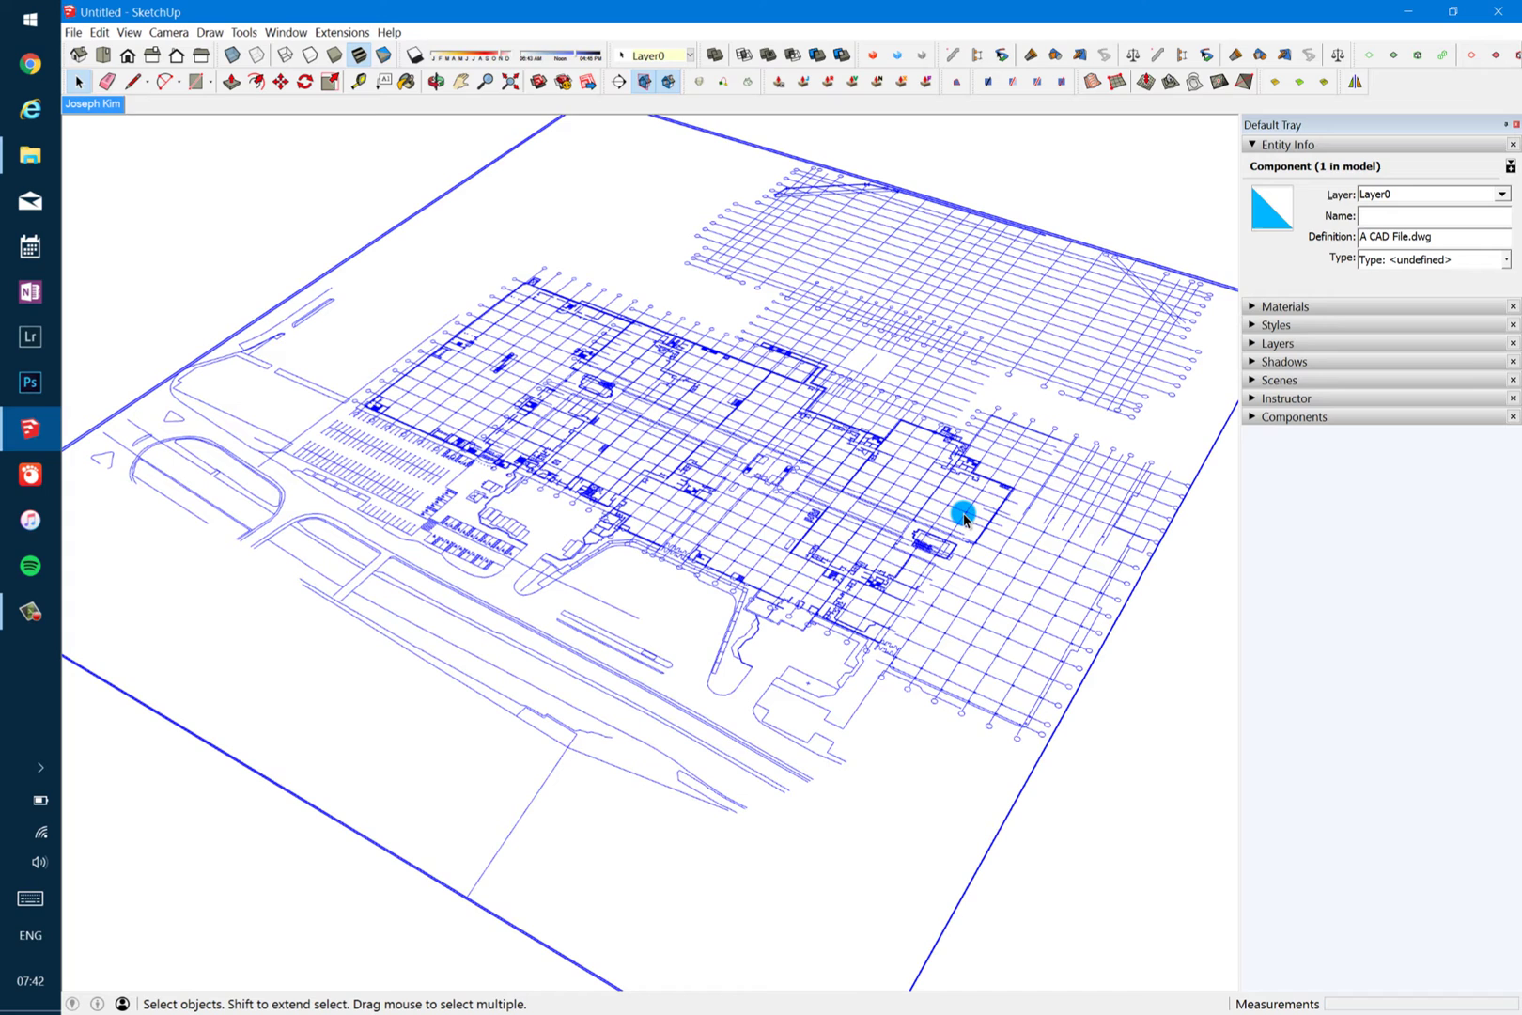
pyautogui.hotkey('ctrl', 'i')
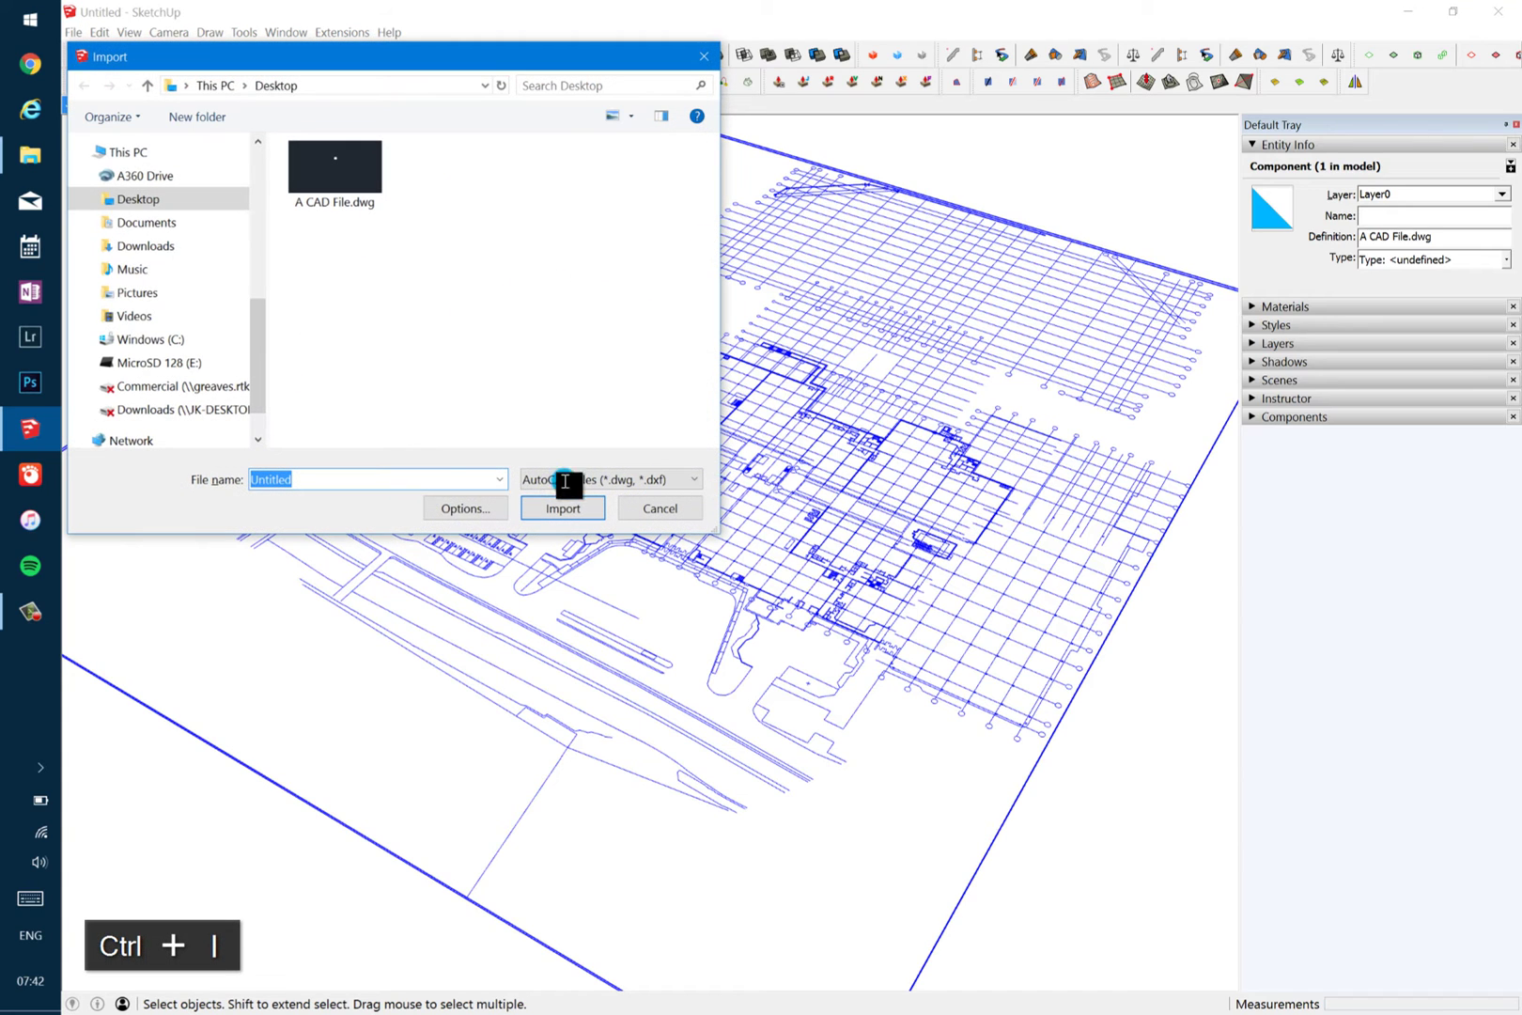
pyautogui.click(464, 508)
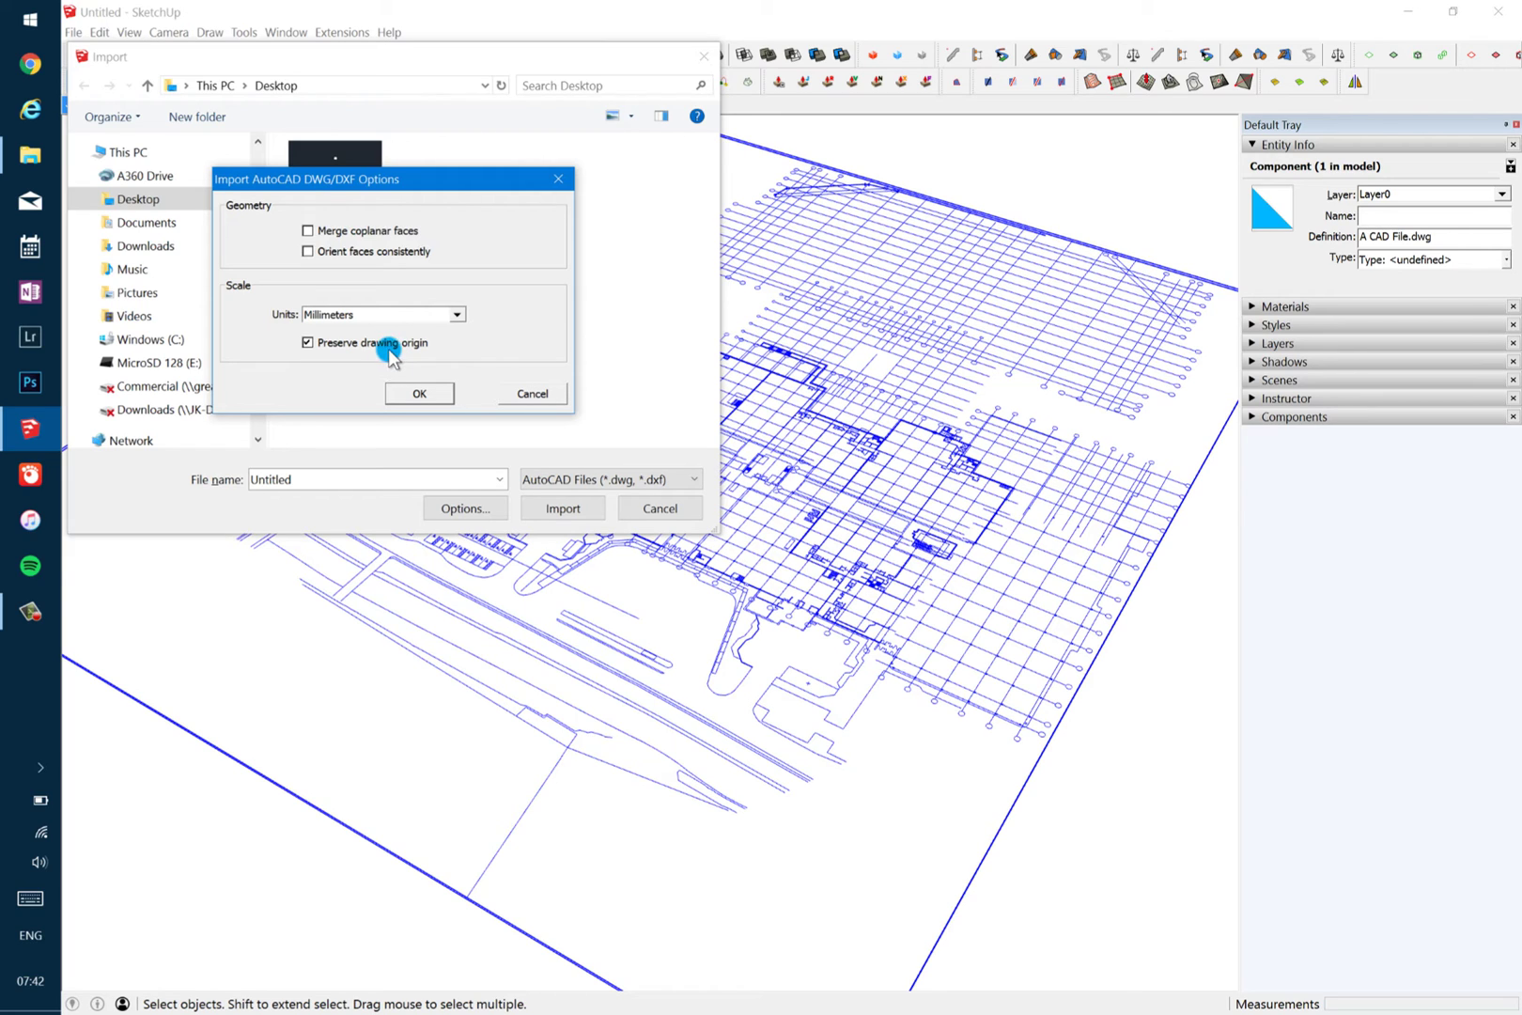
pyautogui.click(531, 394)
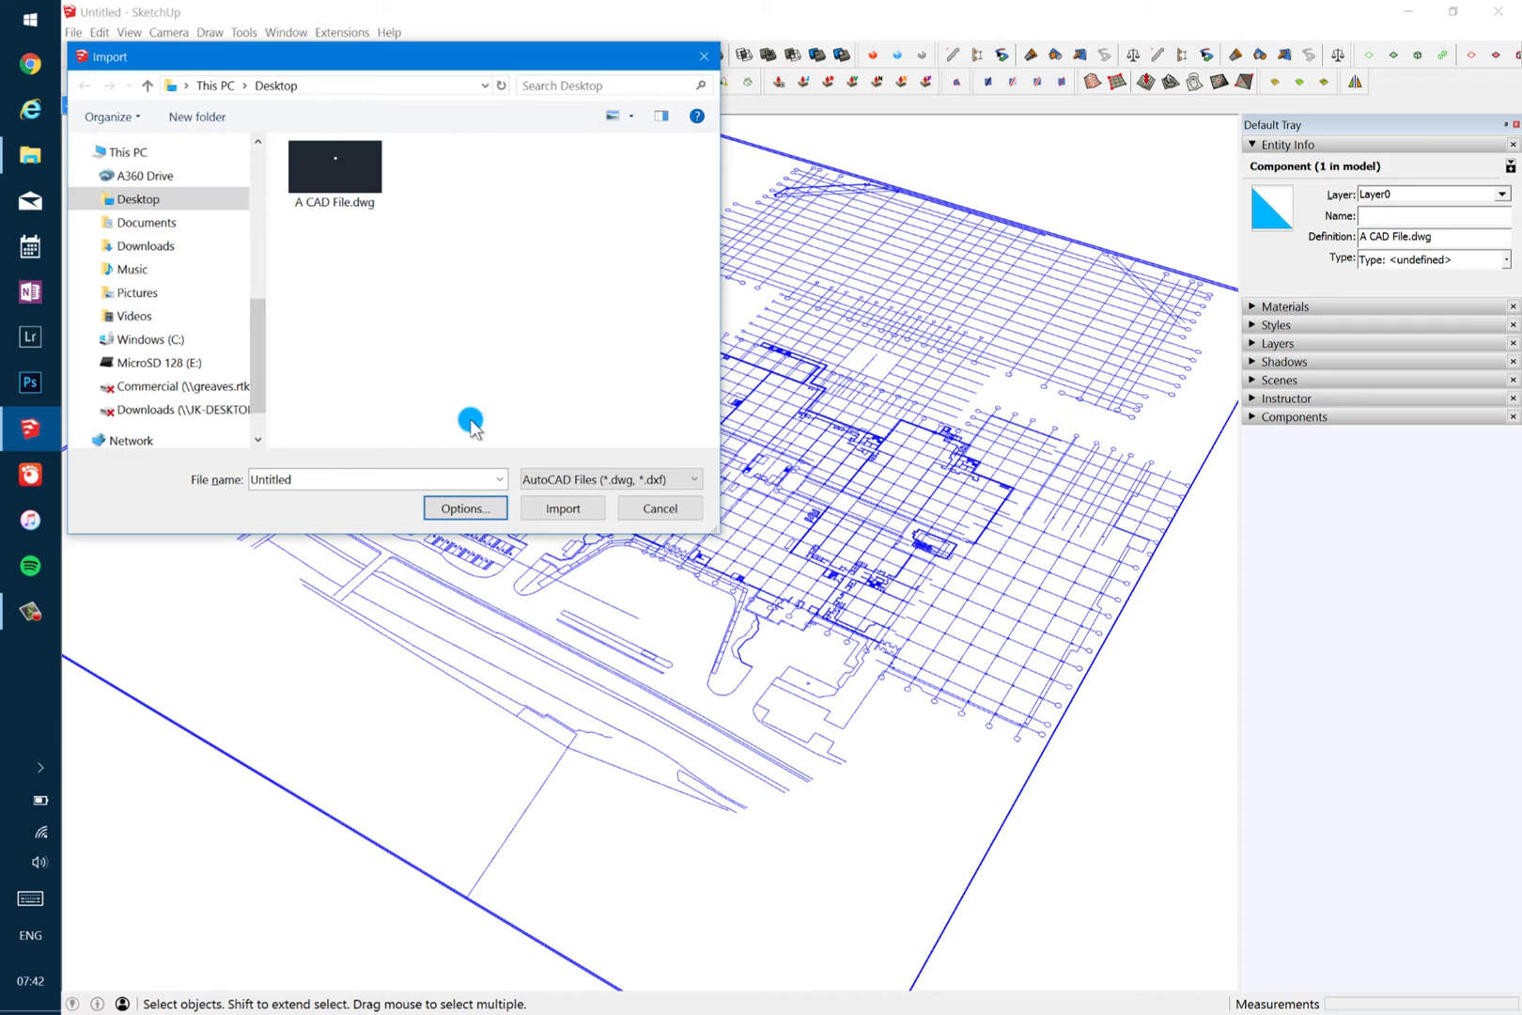
pyautogui.click(652, 507)
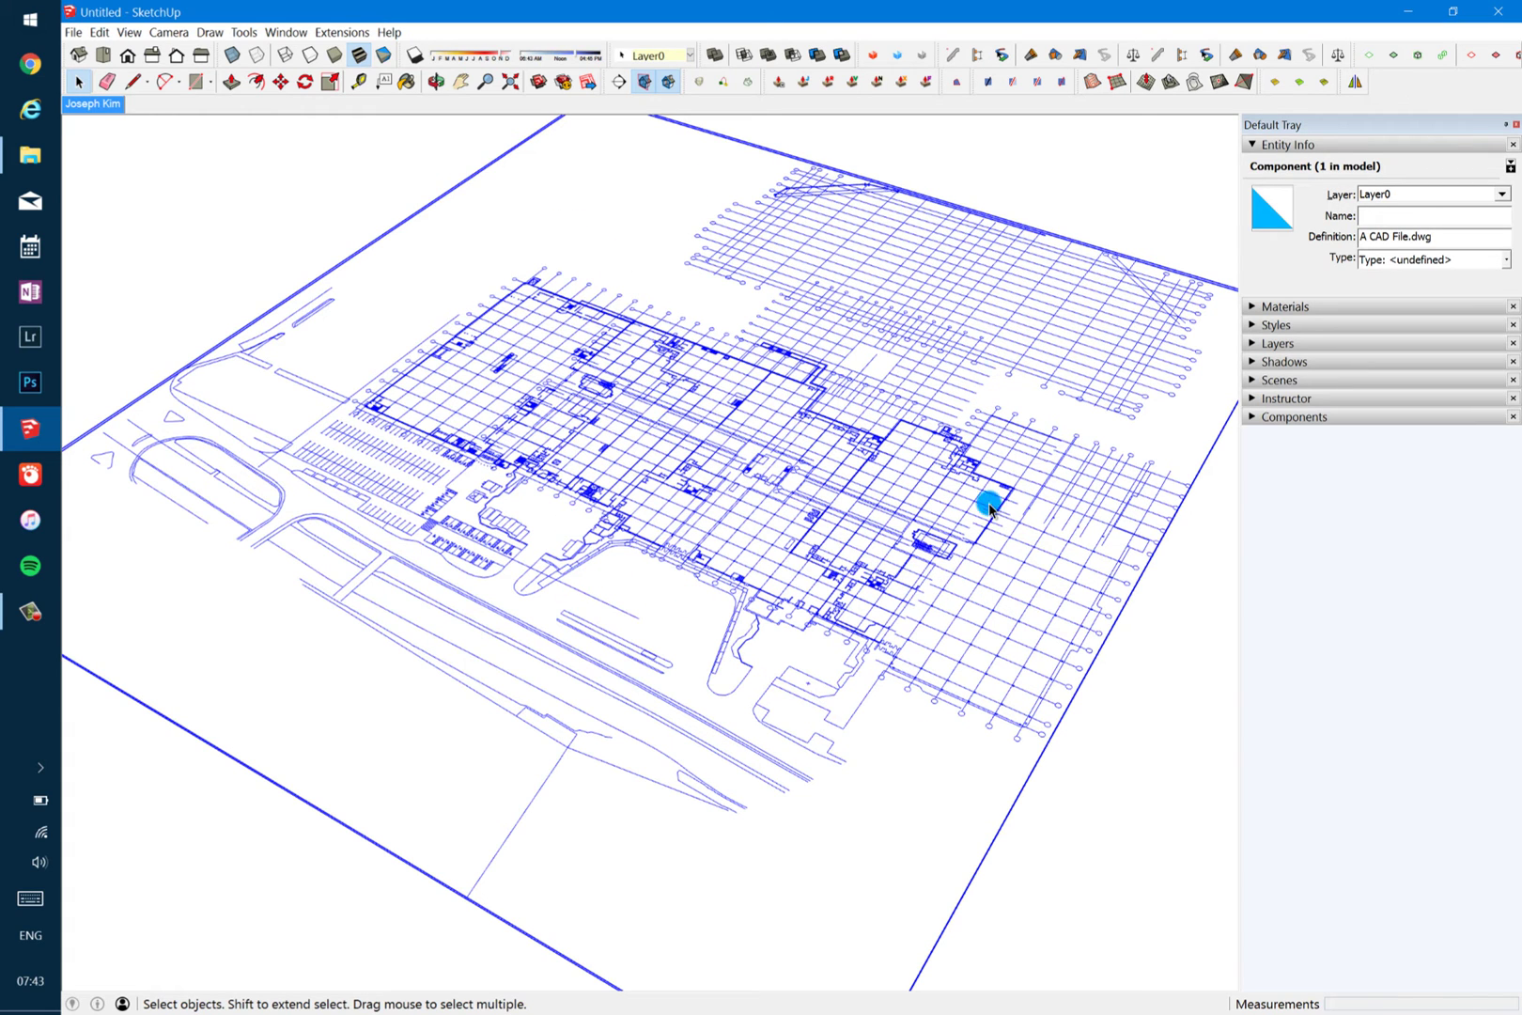
# Clear the selection, adjust the view, and select the whole A CAD File.dwg component
pyautogui.scroll(-4, 969, 476)
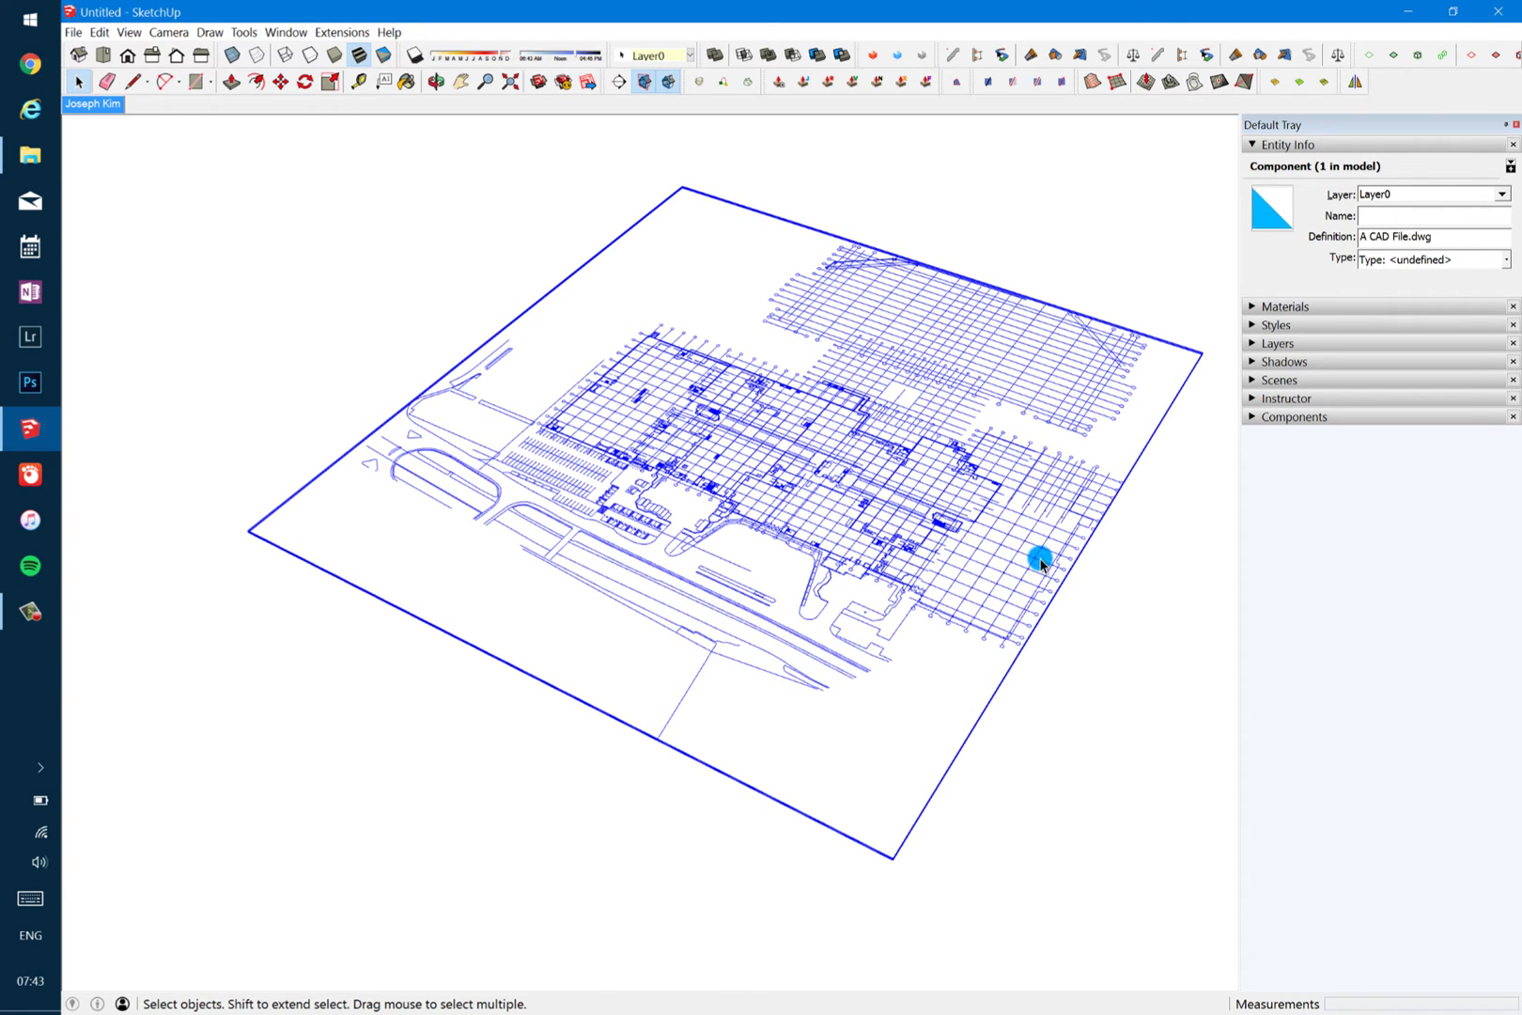
pyautogui.click(1100, 650)
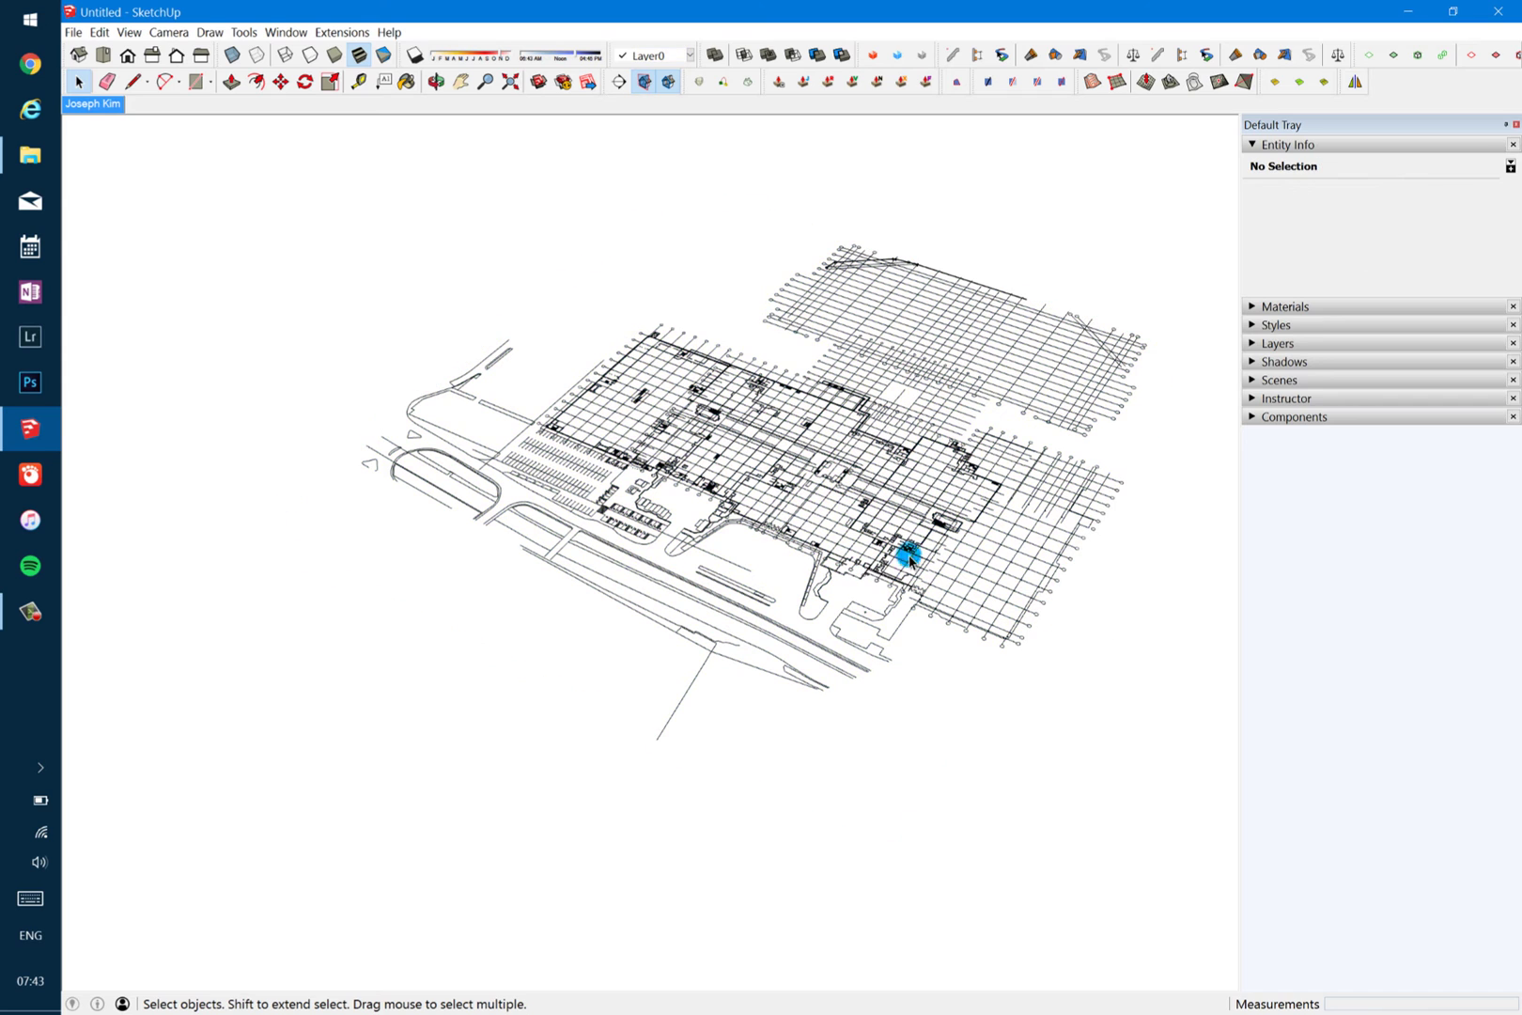
pyautogui.moveTo(911, 537)
pyautogui.mouseDown(button='middle')
pyautogui.moveTo(853, 597)
pyautogui.moveTo(867, 584)
pyautogui.mouseUp(button='middle')
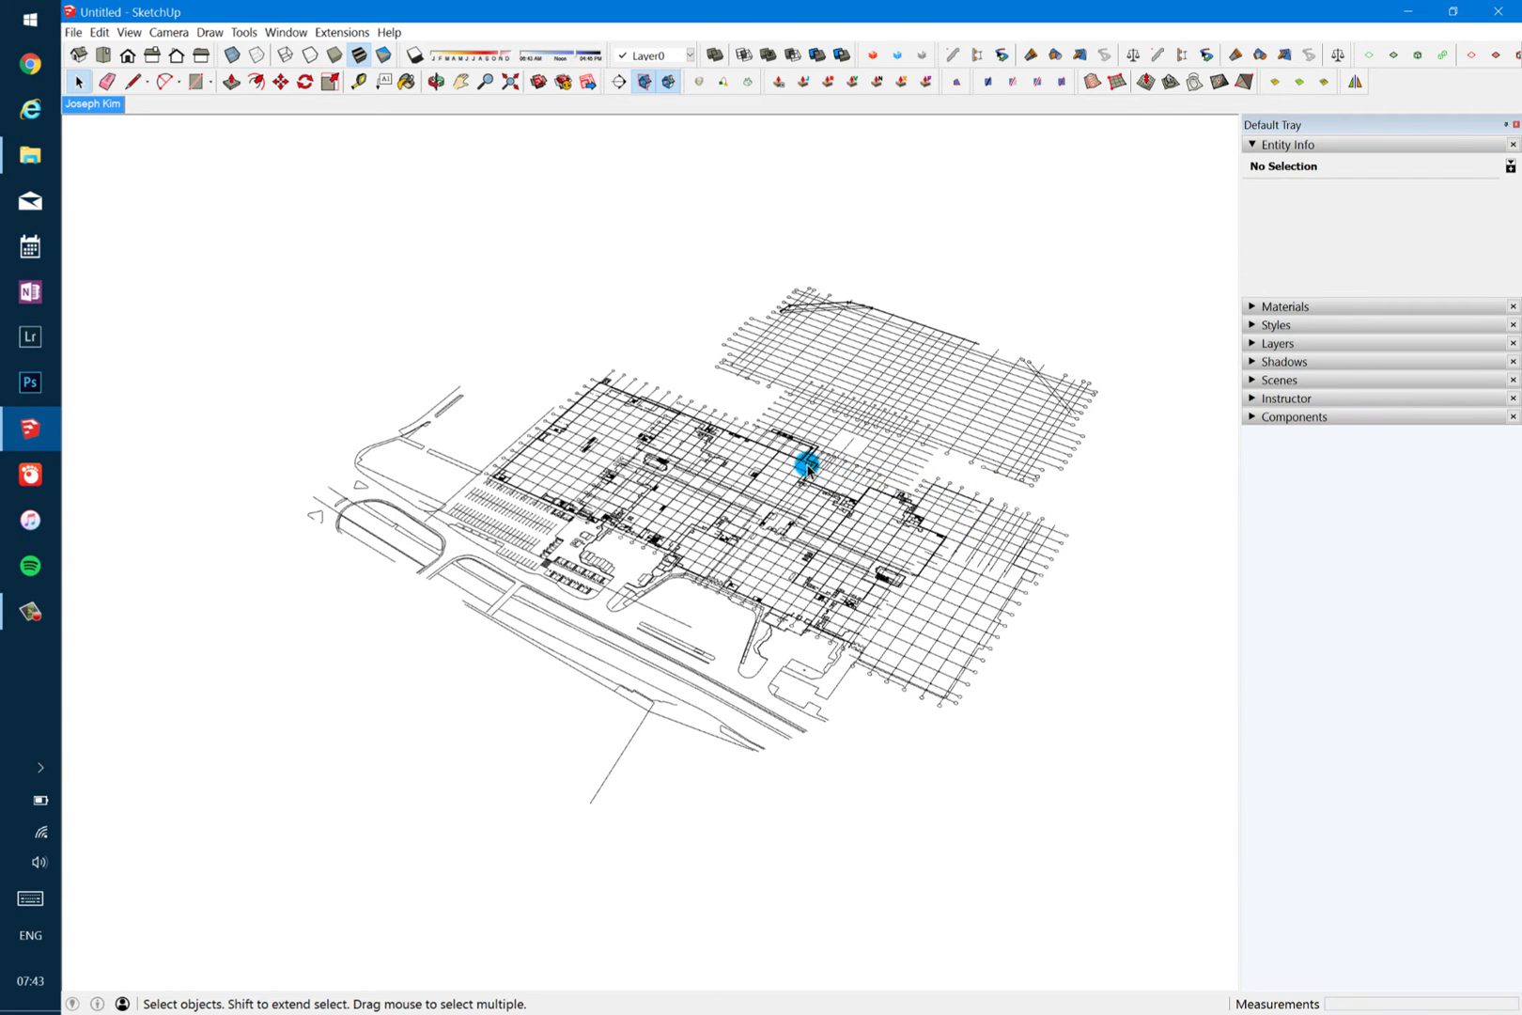
pyautogui.click(719, 592)
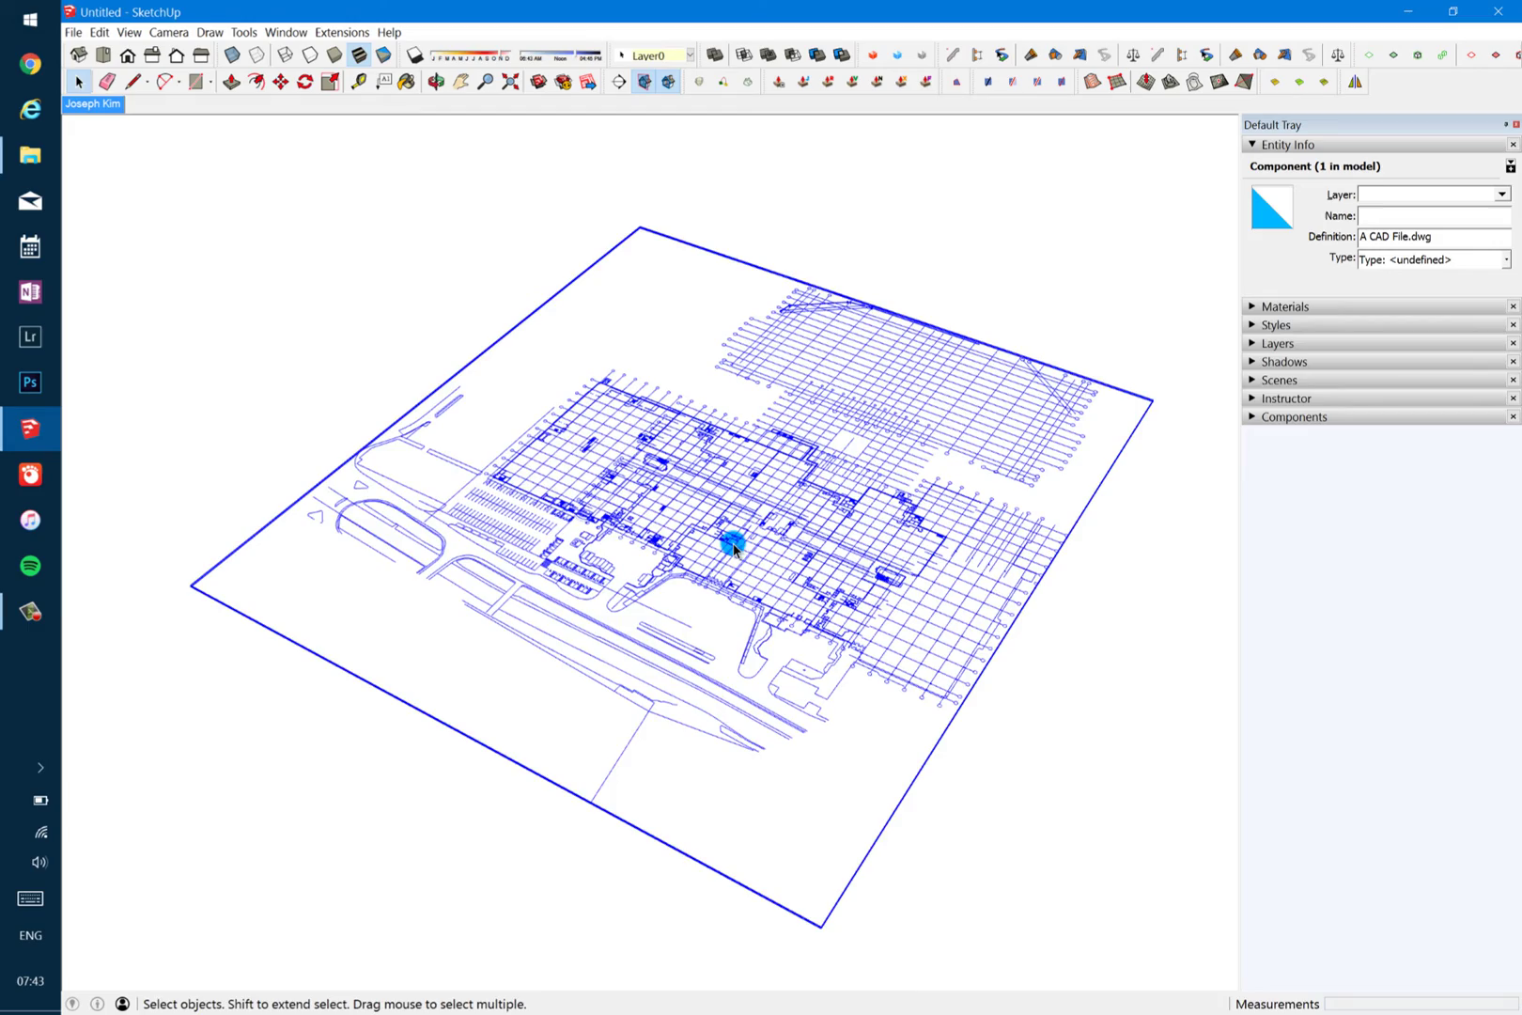
# Orbit and zoom to a top-down view showing the whole imported site plan
pyautogui.press('m')
pyautogui.moveTo(727, 632); pyautogui.dragTo(808, 650, button='middle')
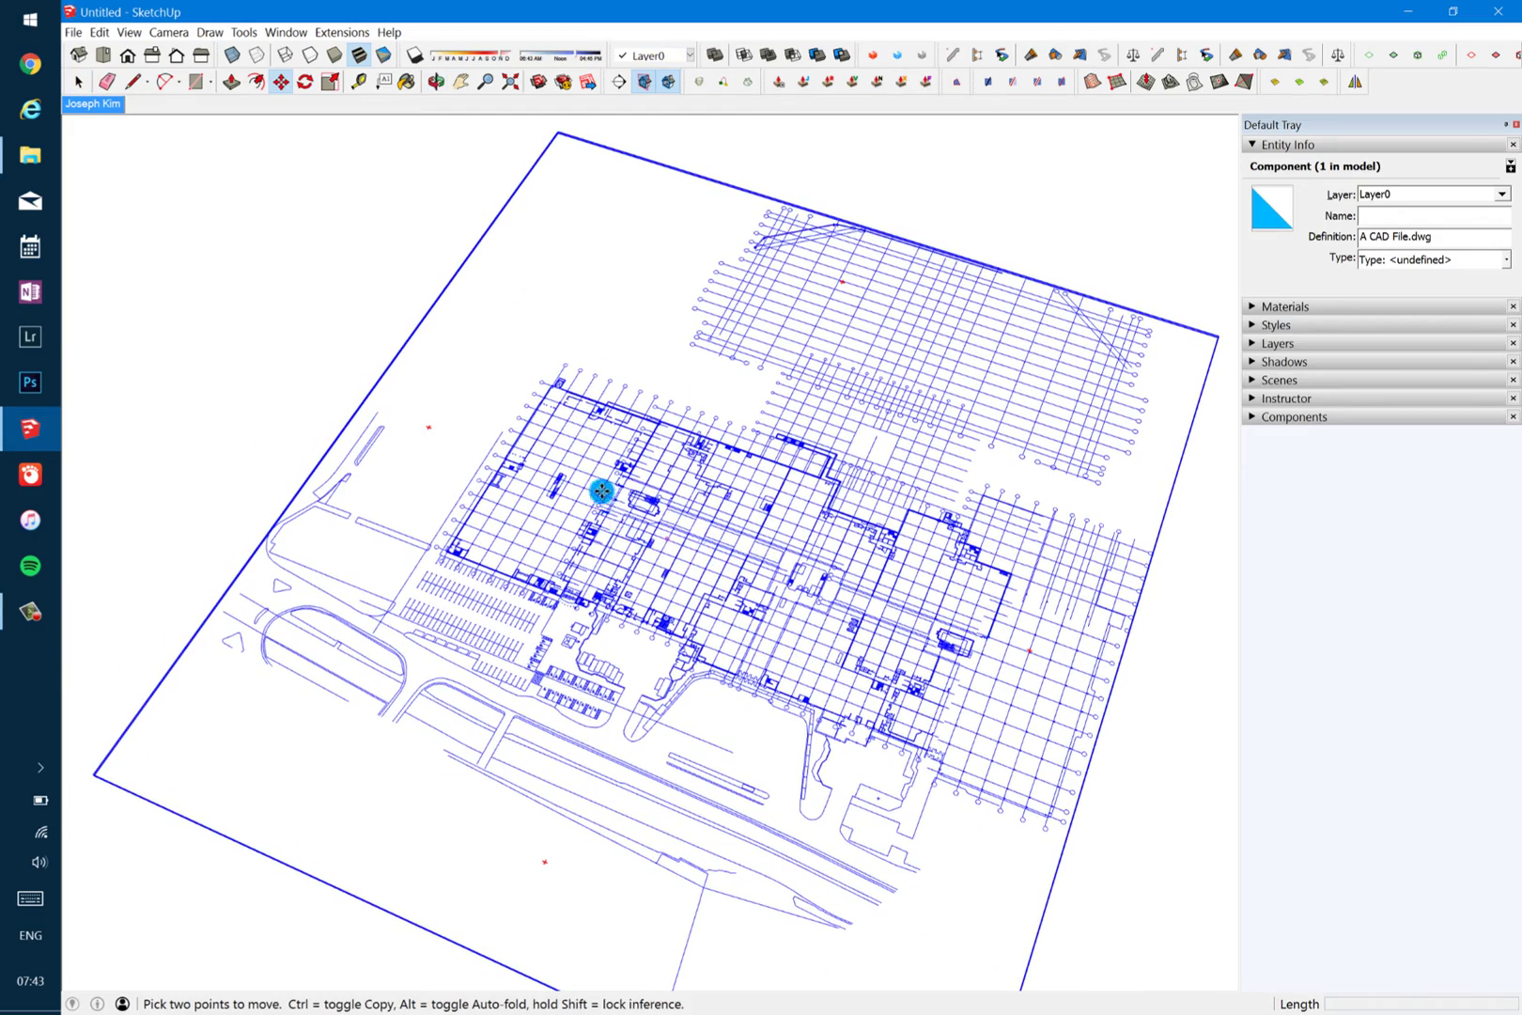
pyautogui.scroll(1, 560, 445)
pyautogui.scroll(2, 560, 444)
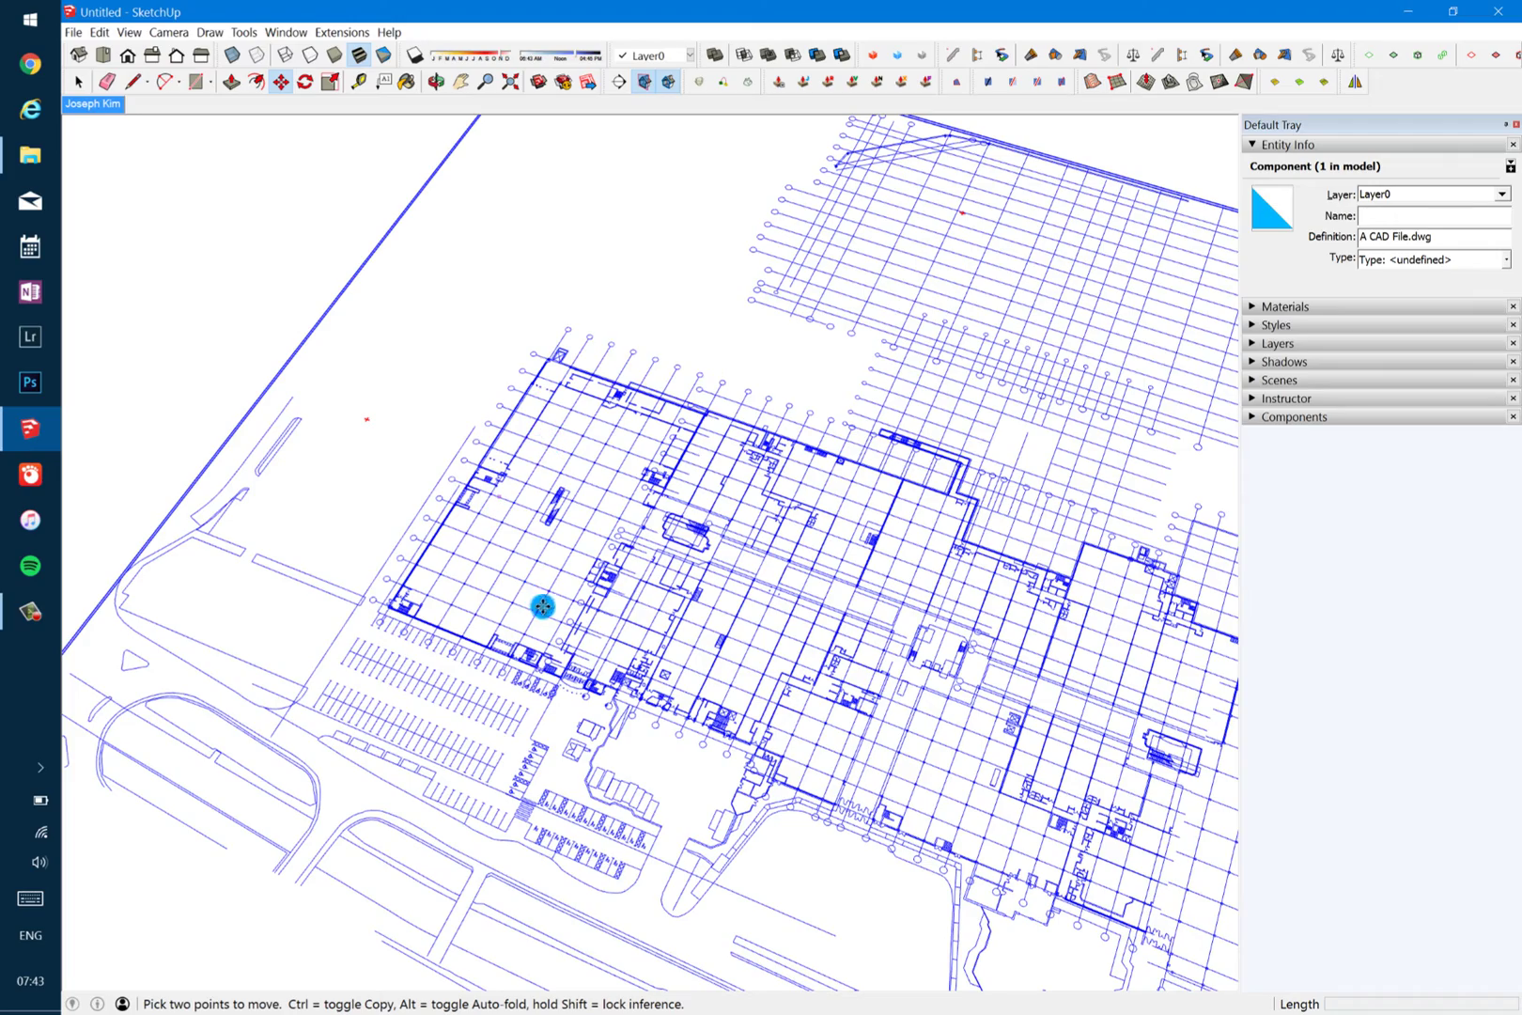
pyautogui.scroll(4, 417, 596)
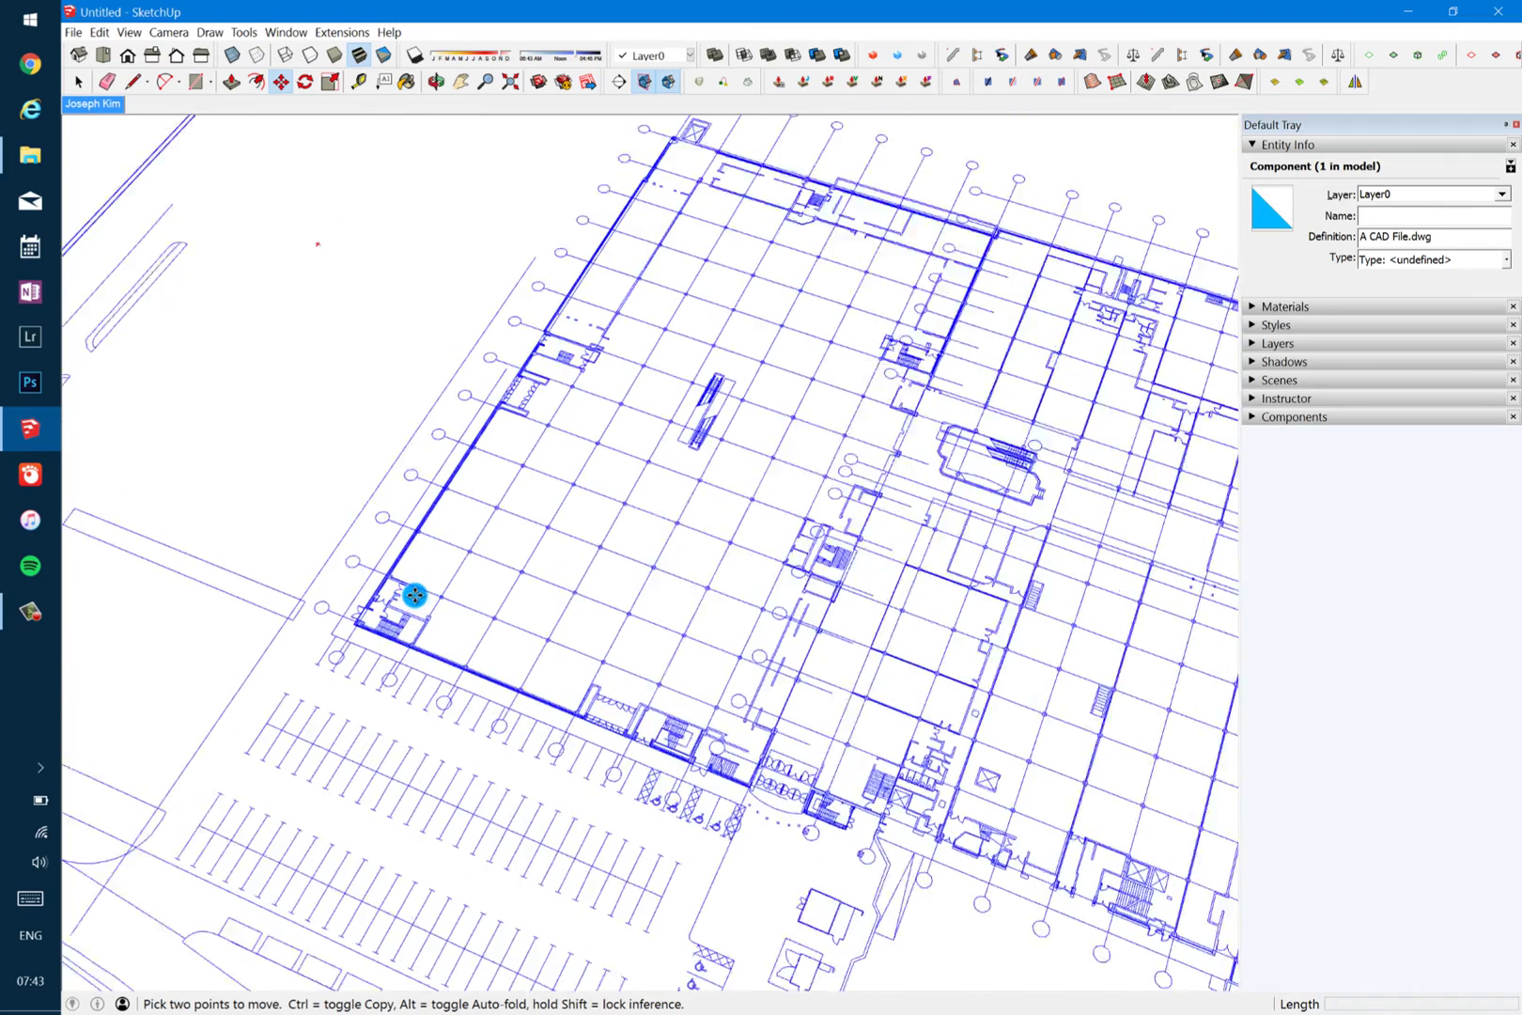
pyautogui.scroll(-2, 492, 597)
pyautogui.moveTo(499, 533); pyautogui.dragTo(476, 565, button='middle')
pyautogui.hotkey('shift', 'z')
# Move the site plan from a grid intersection to the model origin at [0,0,0], then orbit to check it
pyautogui.press('m')
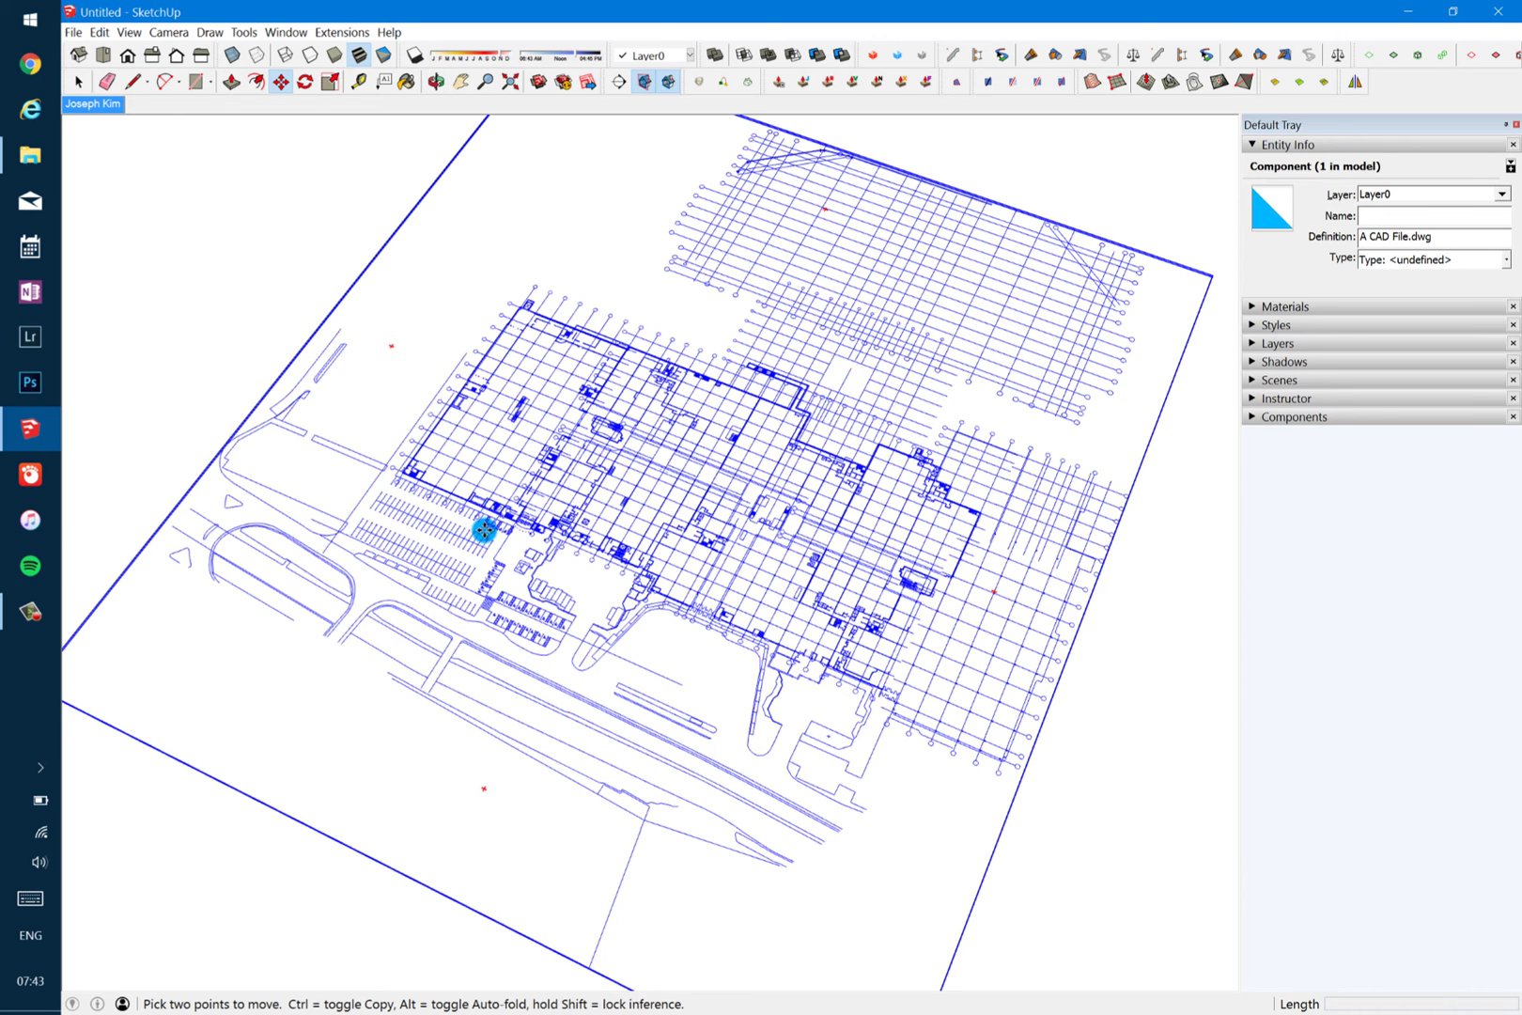
pyautogui.click(722, 262)
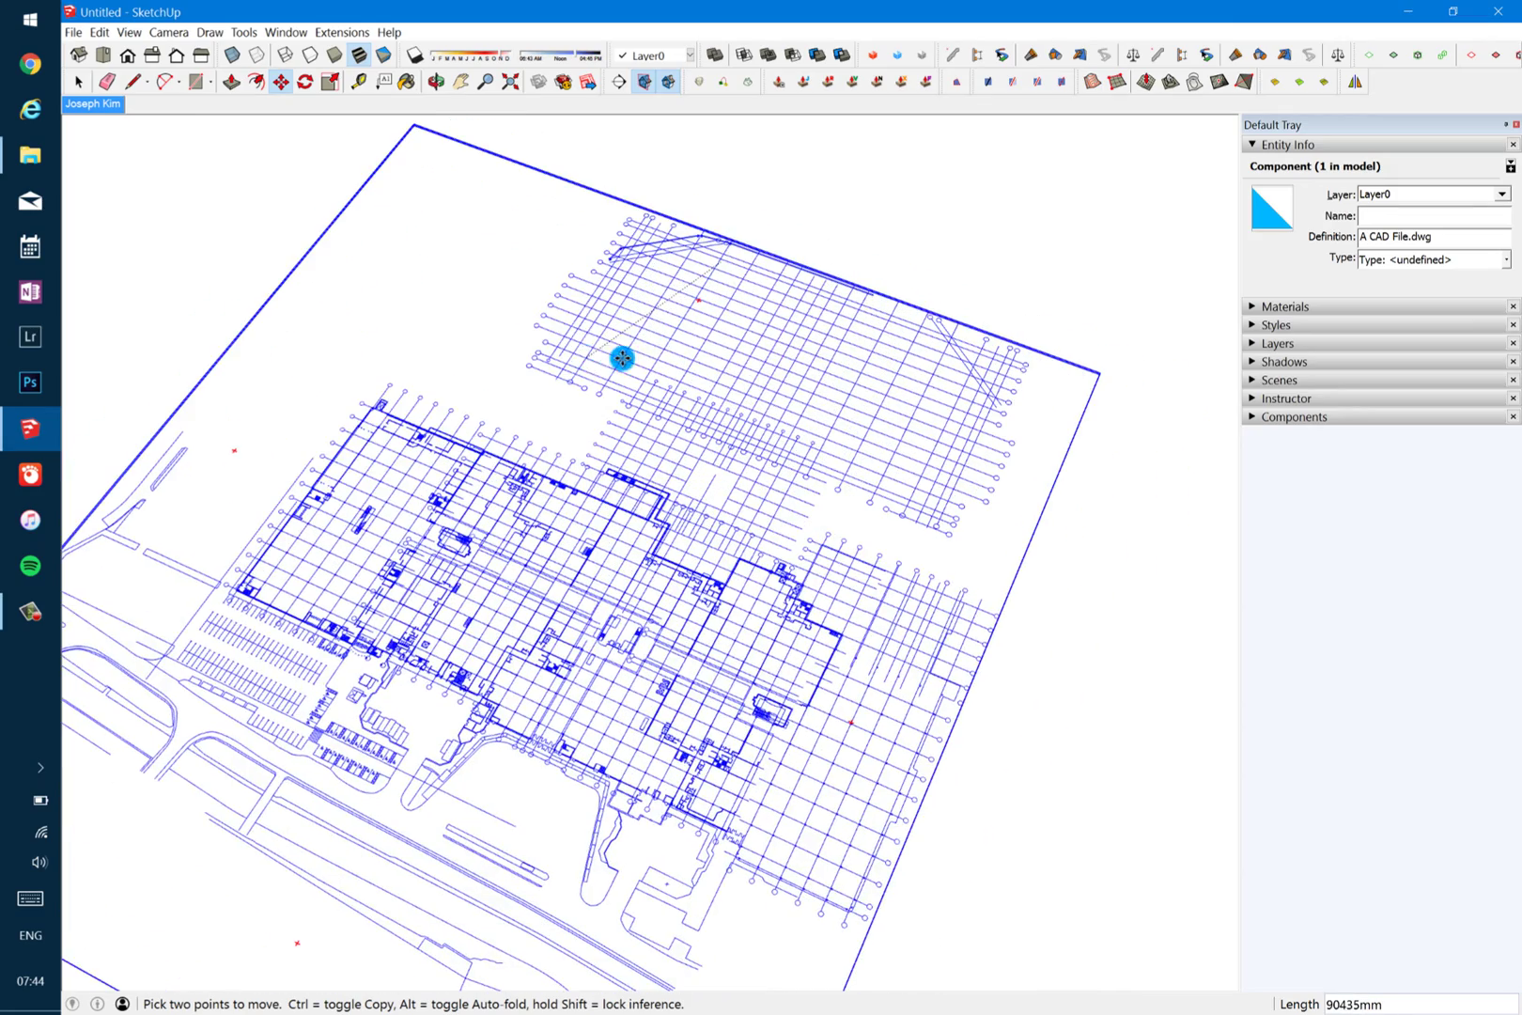
pyautogui.click(1212, 865)
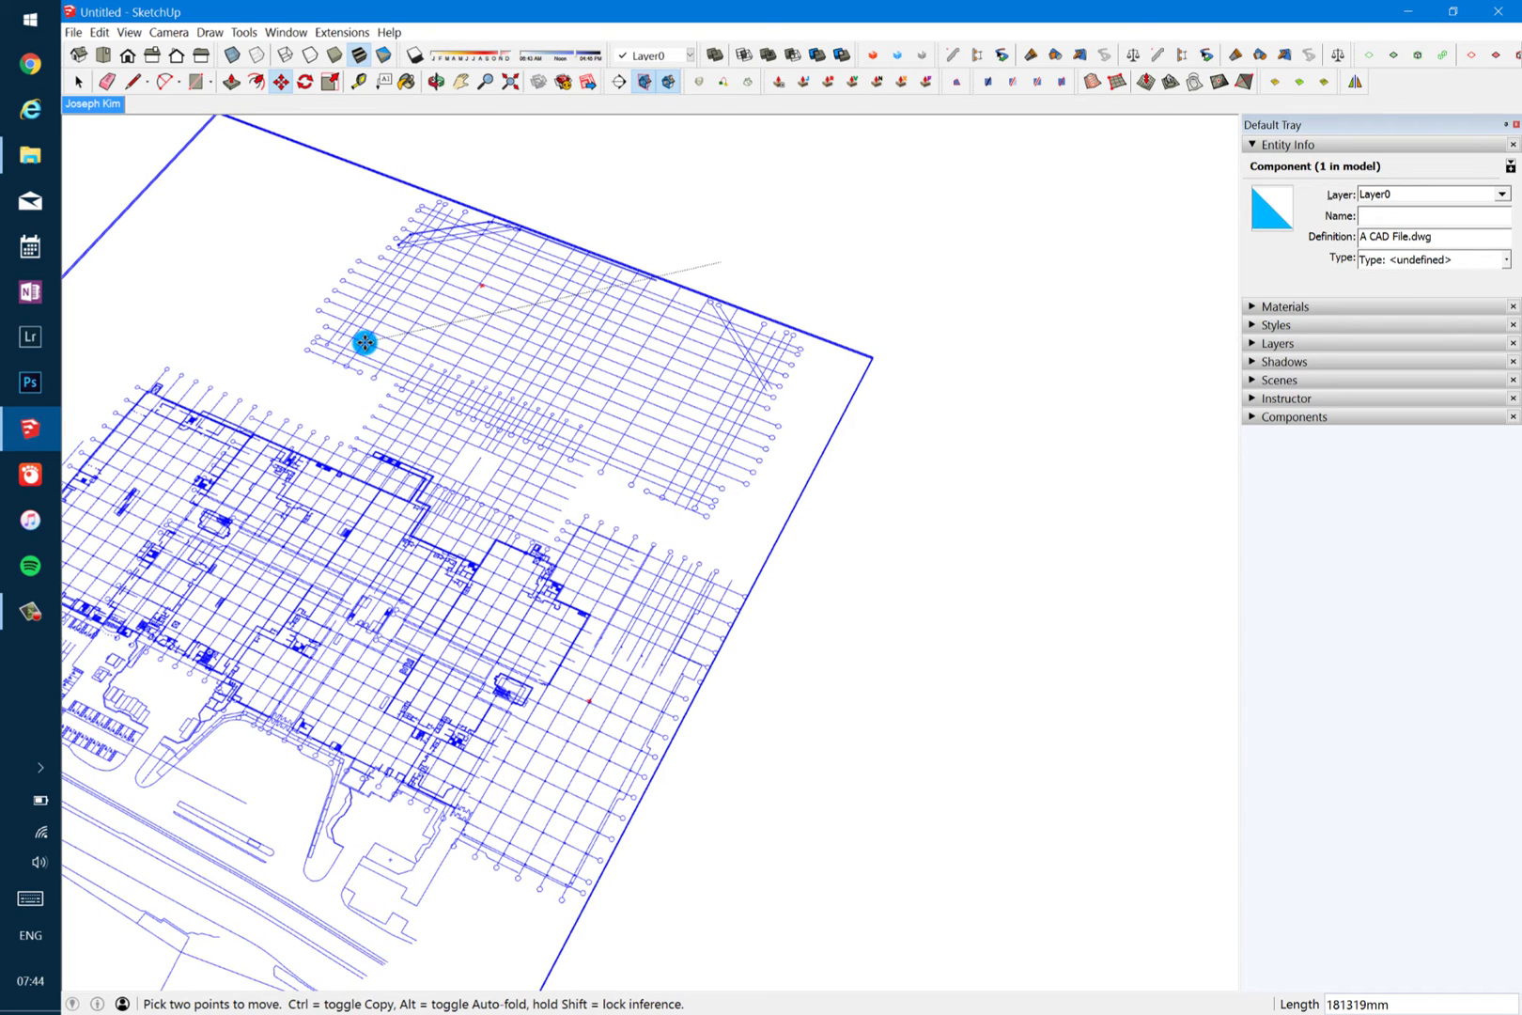
pyautogui.press('BackSpace')
pyautogui.click(364, 342)
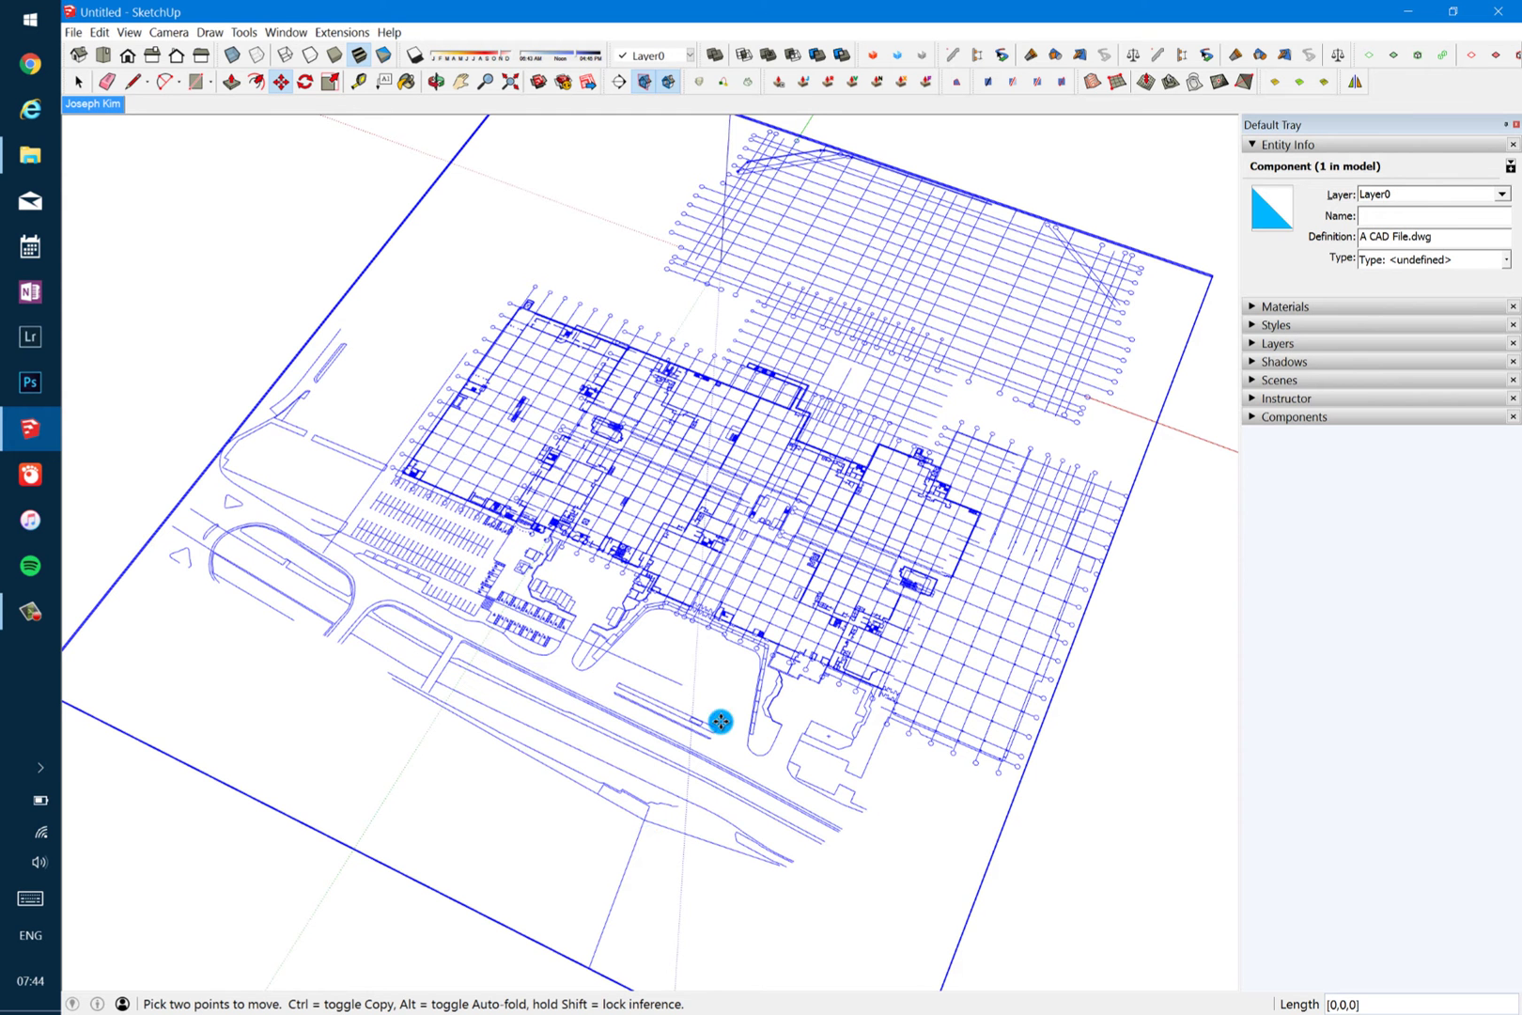
pyautogui.scroll(2, 725, 298)
pyautogui.moveTo(898, 586)
pyautogui.mouseDown(button='middle')
pyautogui.moveTo(805, 471)
pyautogui.moveTo(581, 407)
pyautogui.moveTo(659, 497)
pyautogui.moveTo(921, 610)
pyautogui.mouseUp(button='middle')
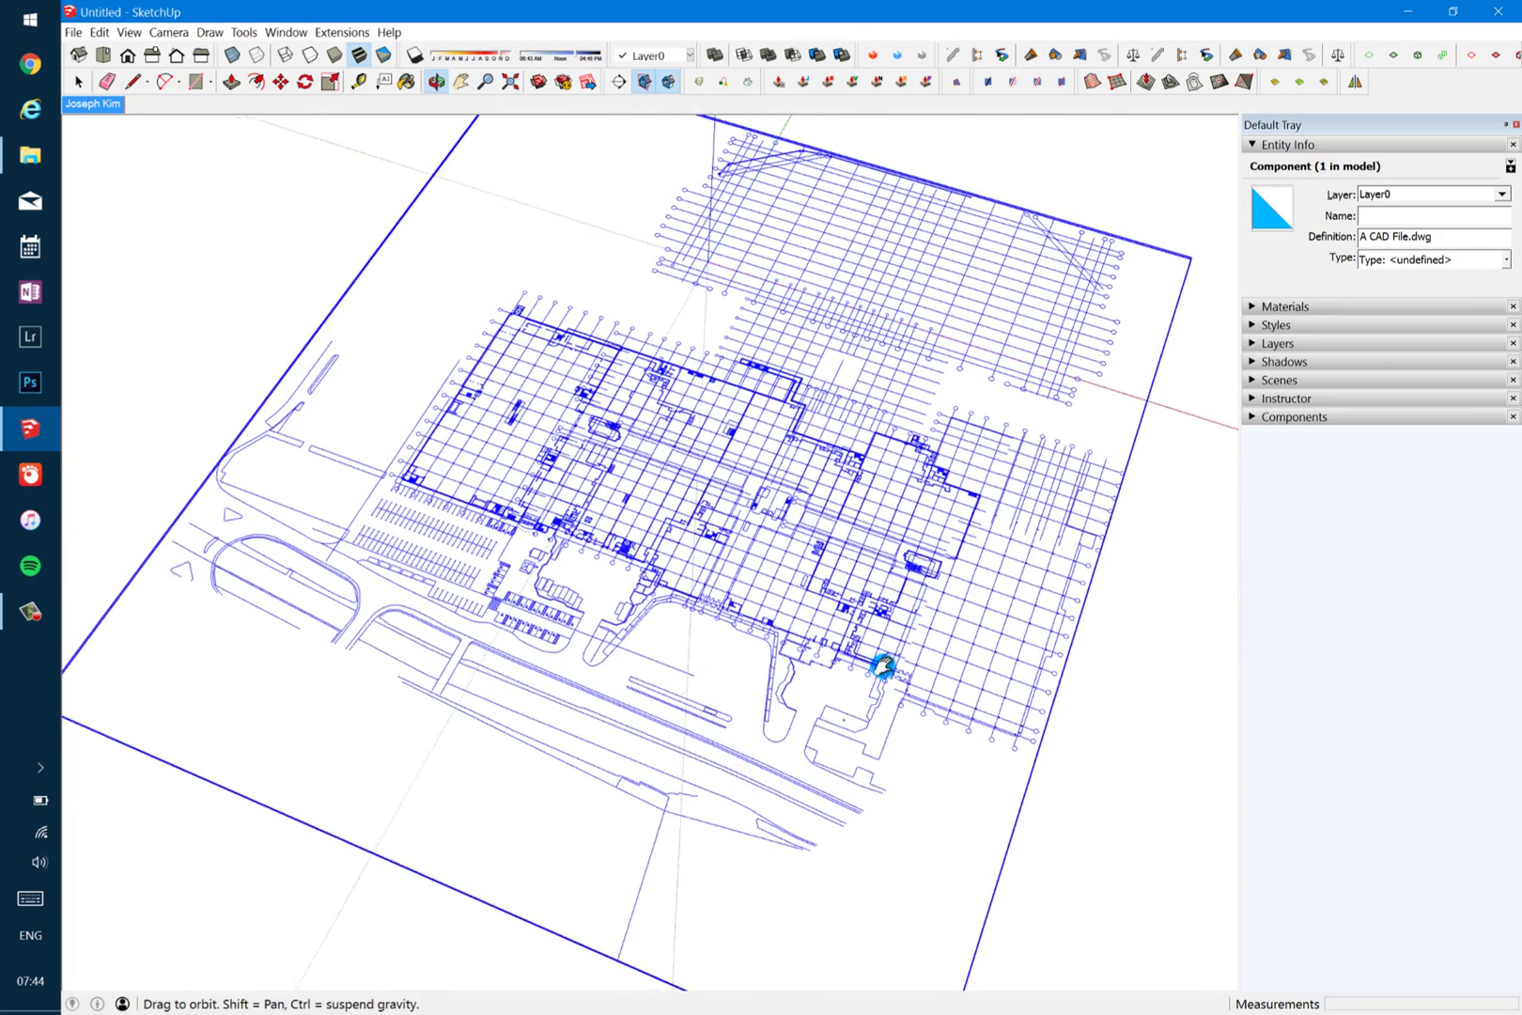
pyautogui.moveTo(883, 667); pyautogui.dragTo(554, 595, button='middle')
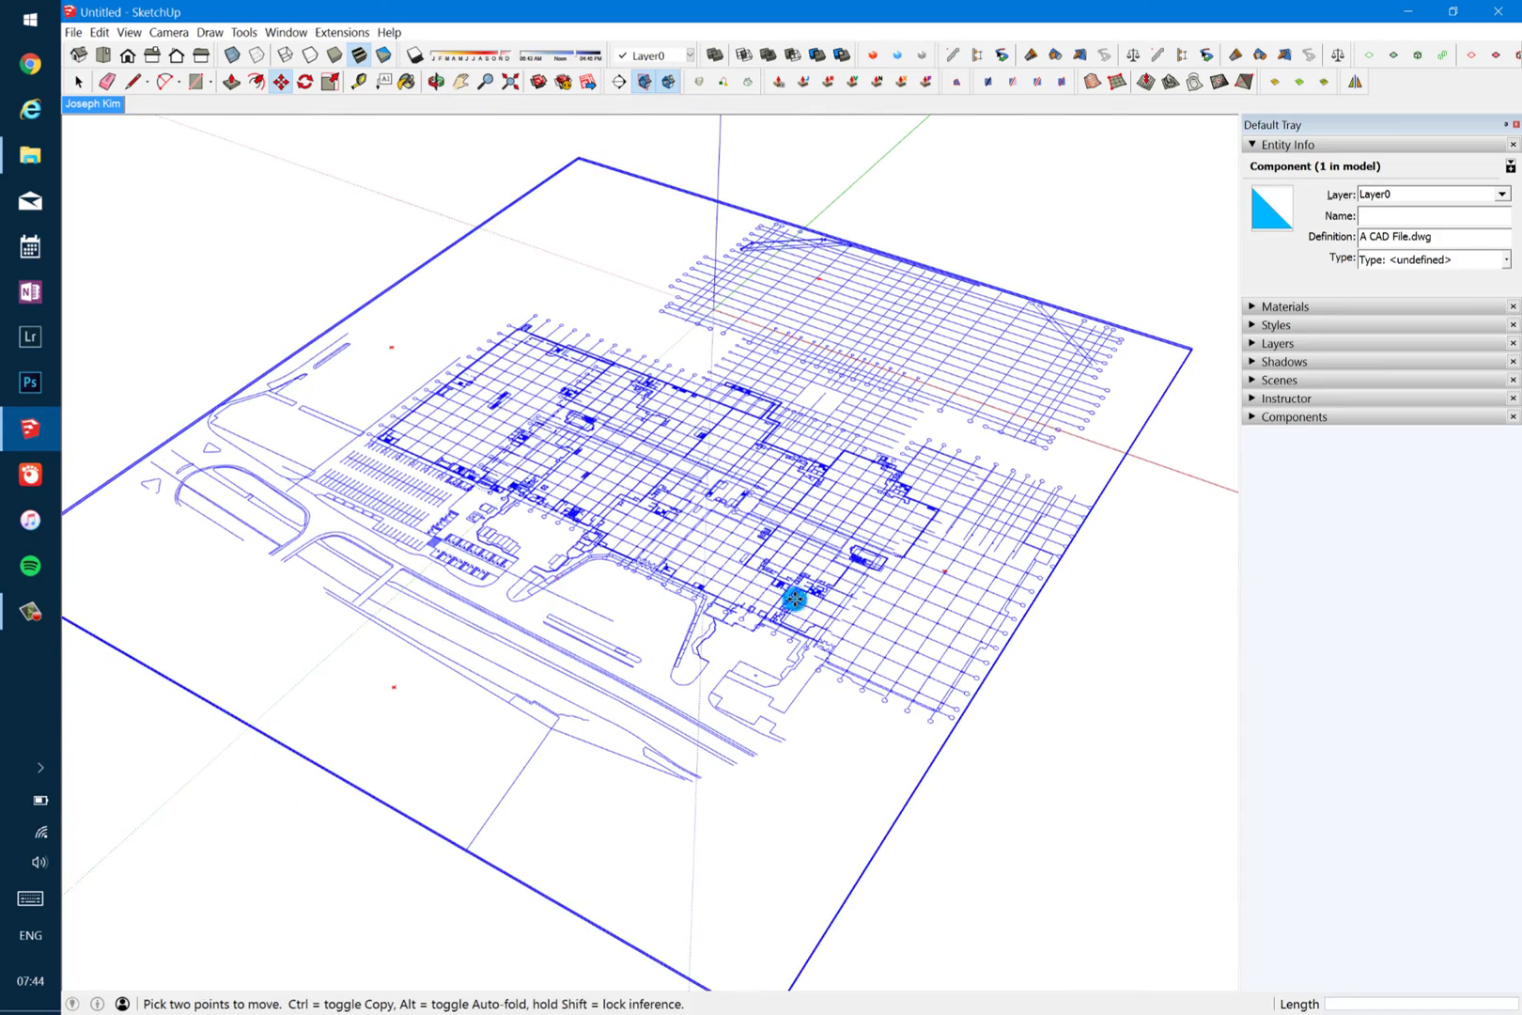
pyautogui.scroll(-5, 794, 599)
# Draw a rectangle large enough to surround the whole site plan
pyautogui.press('r')
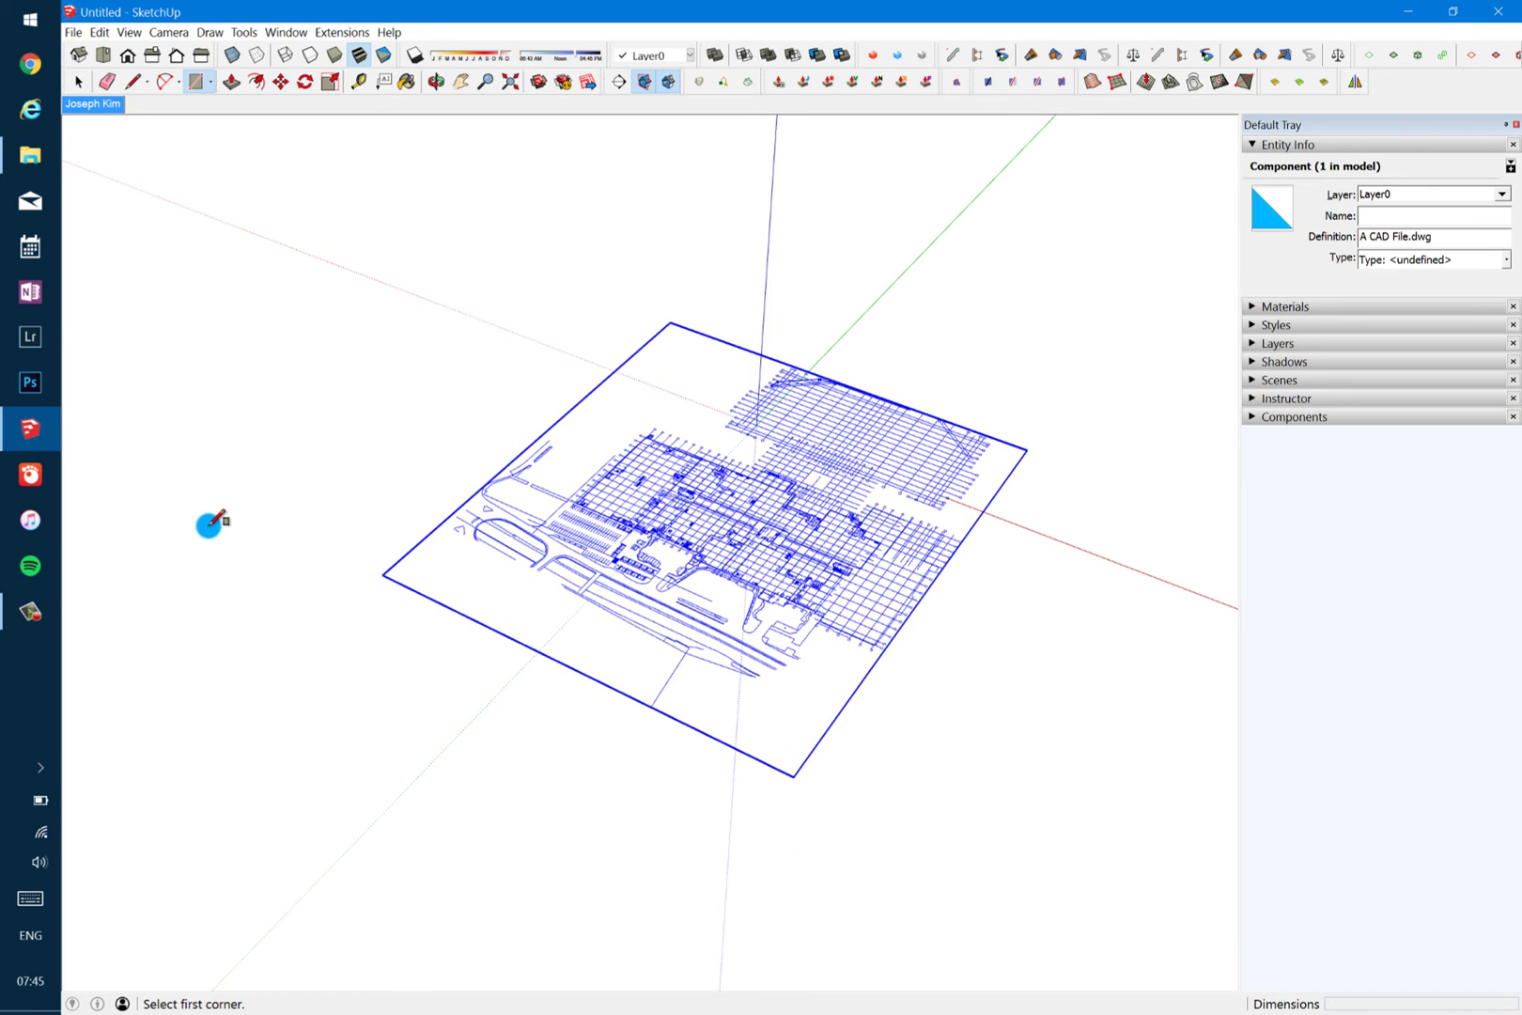
pyautogui.click(204, 559)
pyautogui.click(1134, 430)
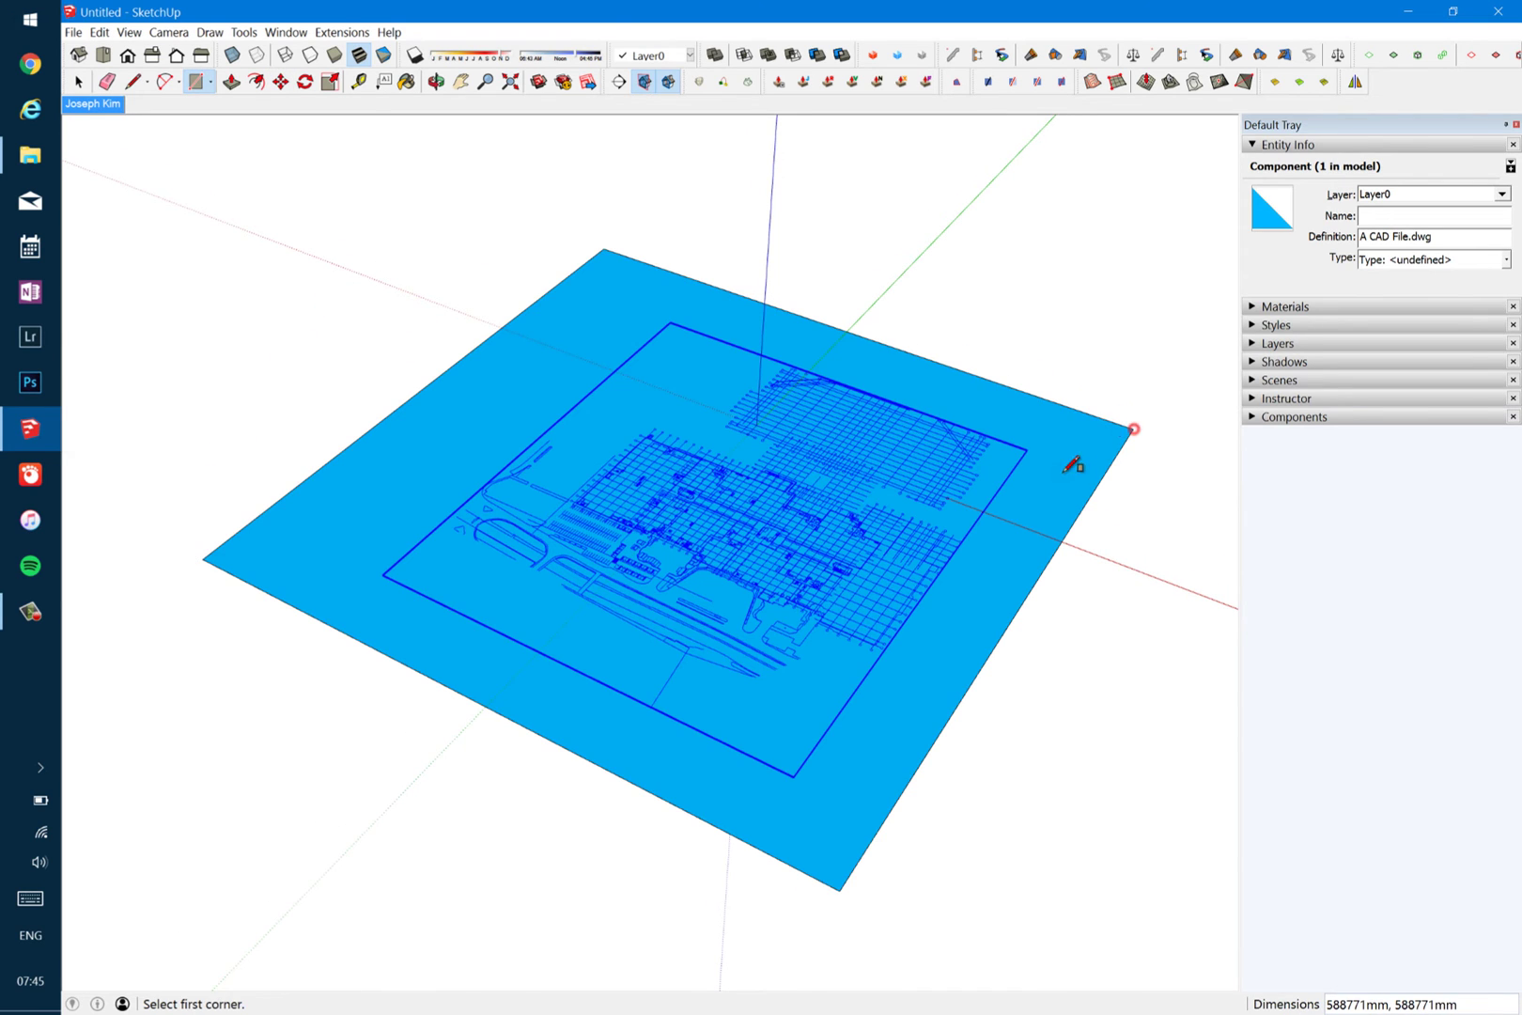
pyautogui.press('space')
# Select the rectangle face with its edges and make it a group as the base
pyautogui.click(986, 528)
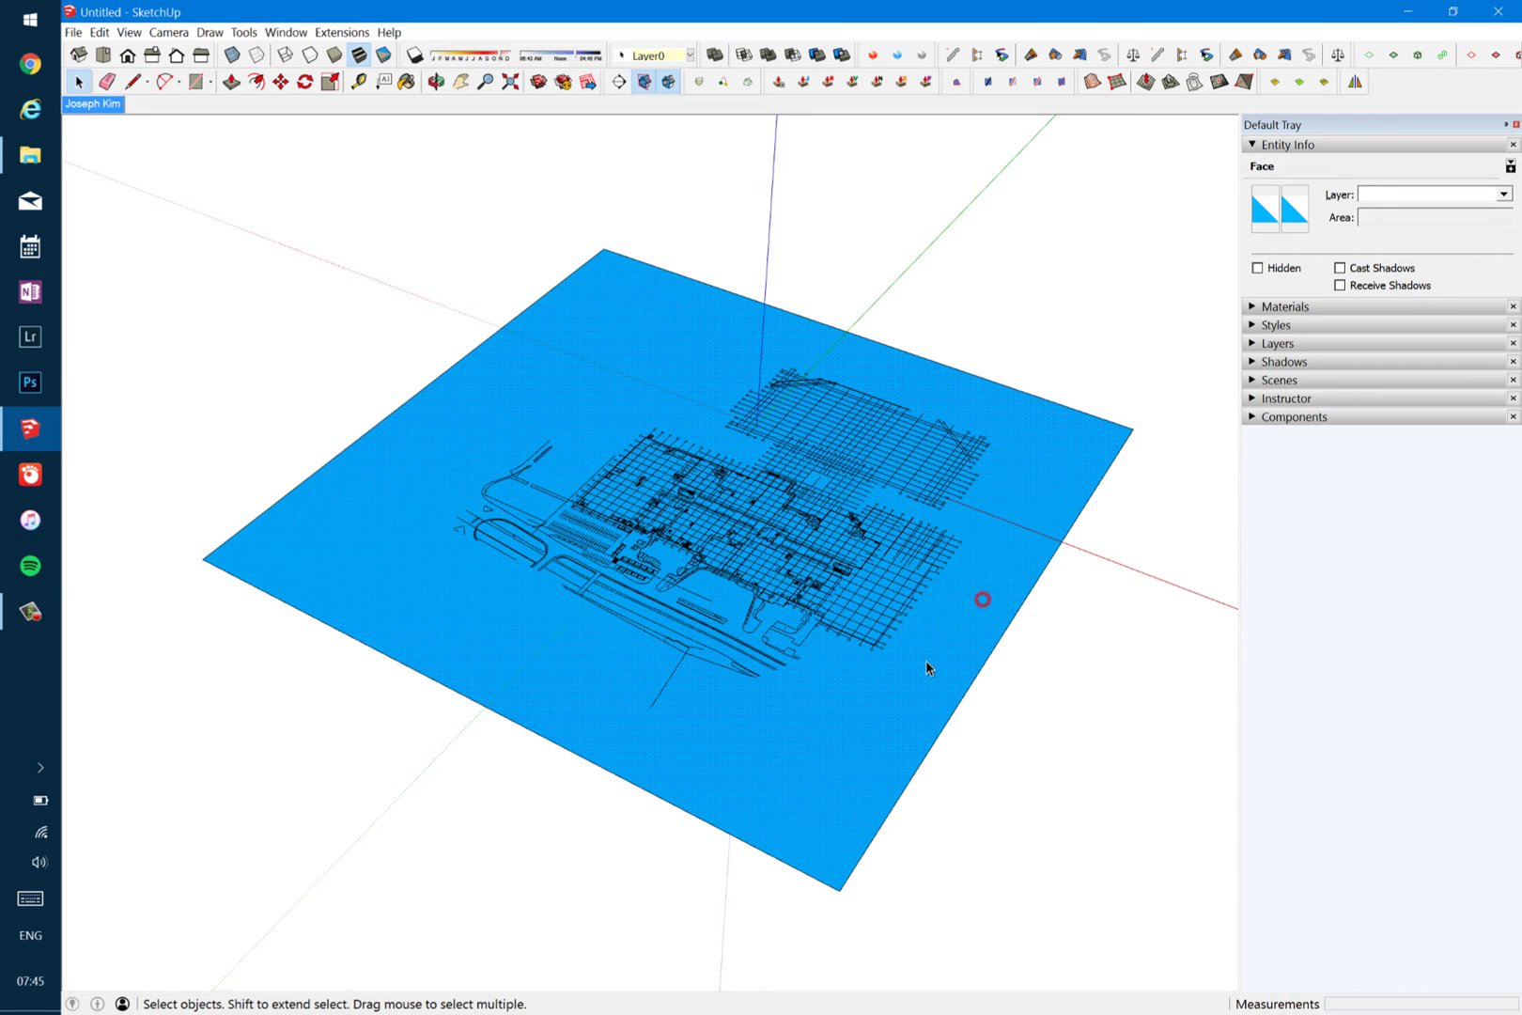
pyautogui.moveTo(924, 636); pyautogui.dragTo(980, 588, button='middle')
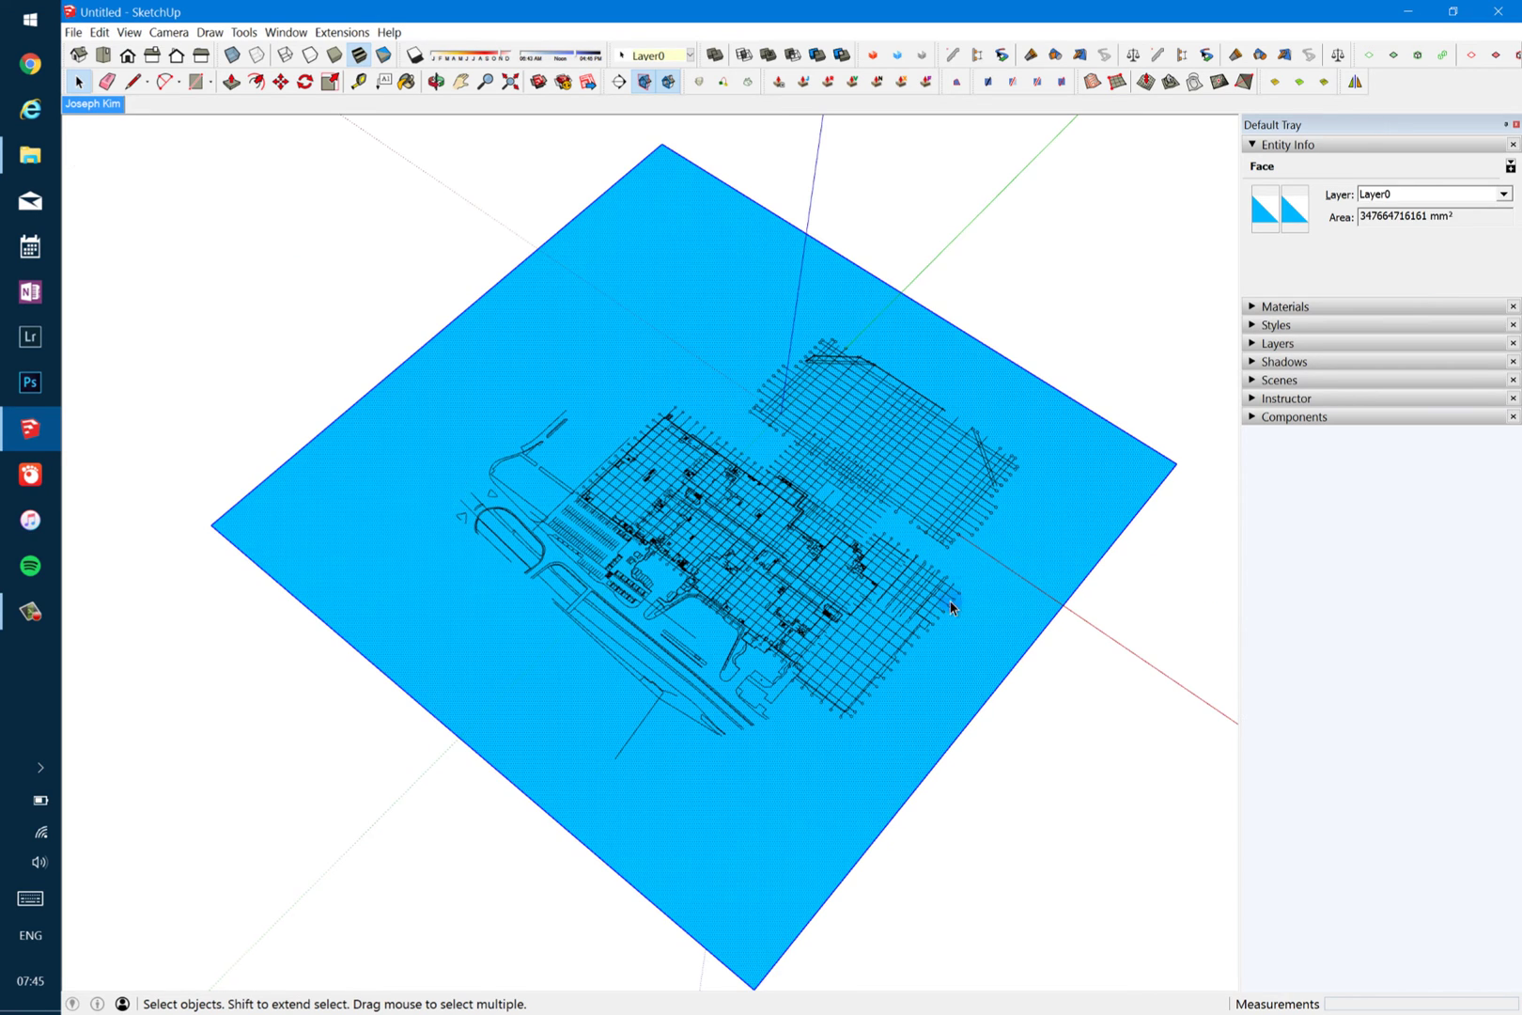
pyautogui.doubleClick(980, 587)
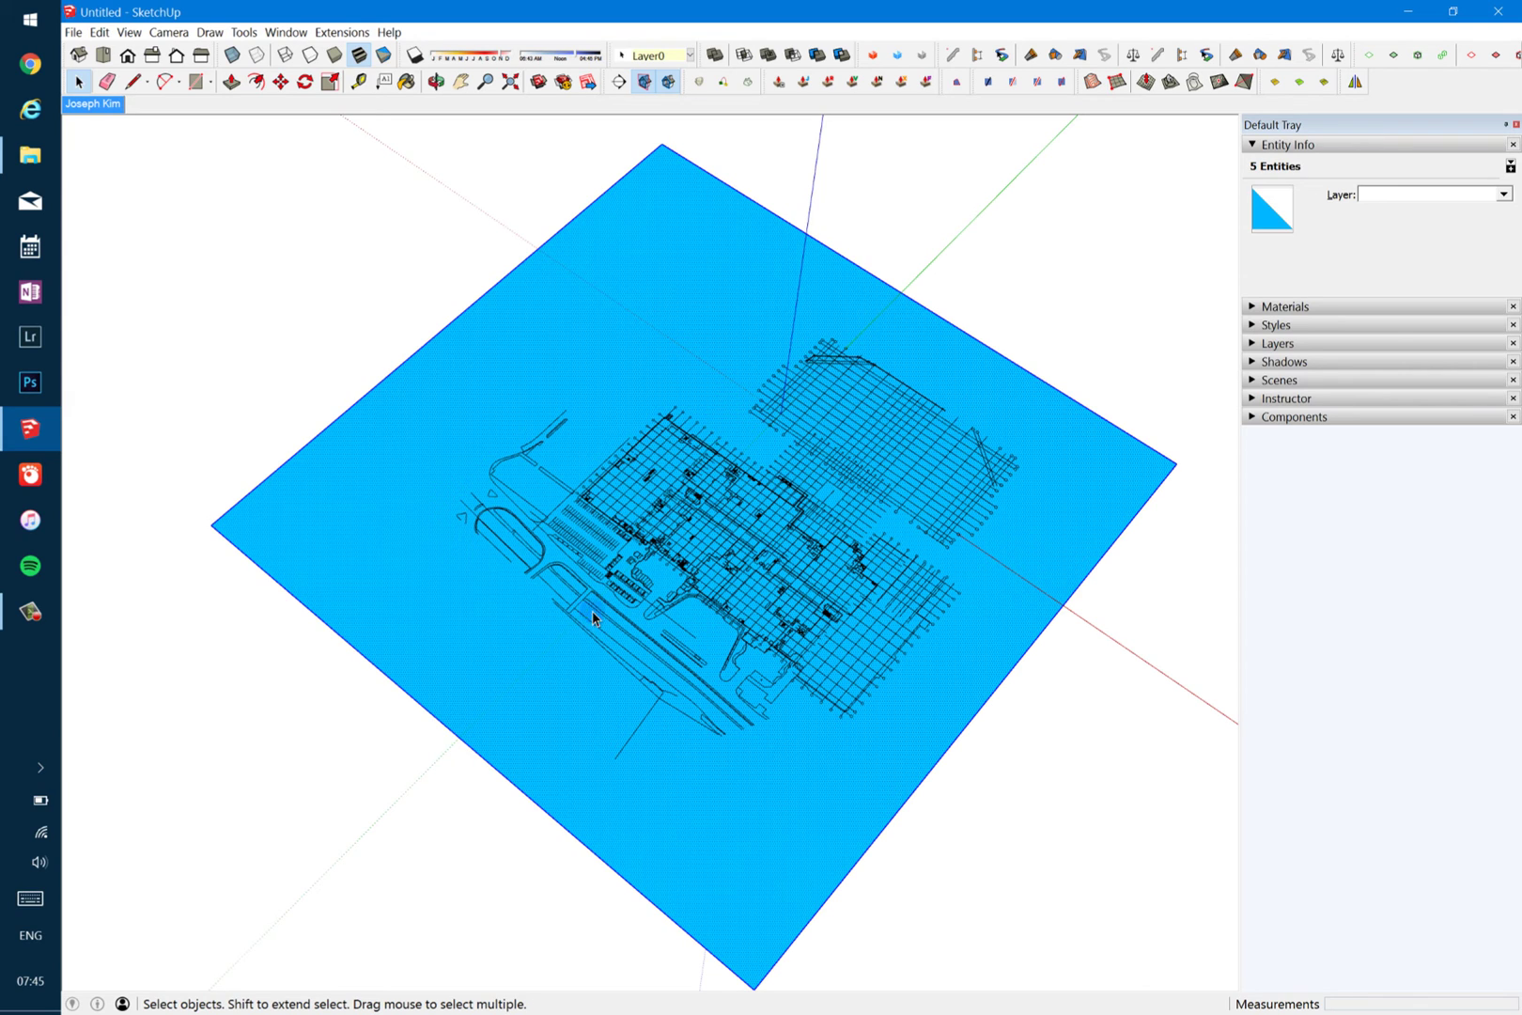
pyautogui.moveTo(670, 542); pyautogui.dragTo(645, 299, button='middle')
pyautogui.click(644, 299)
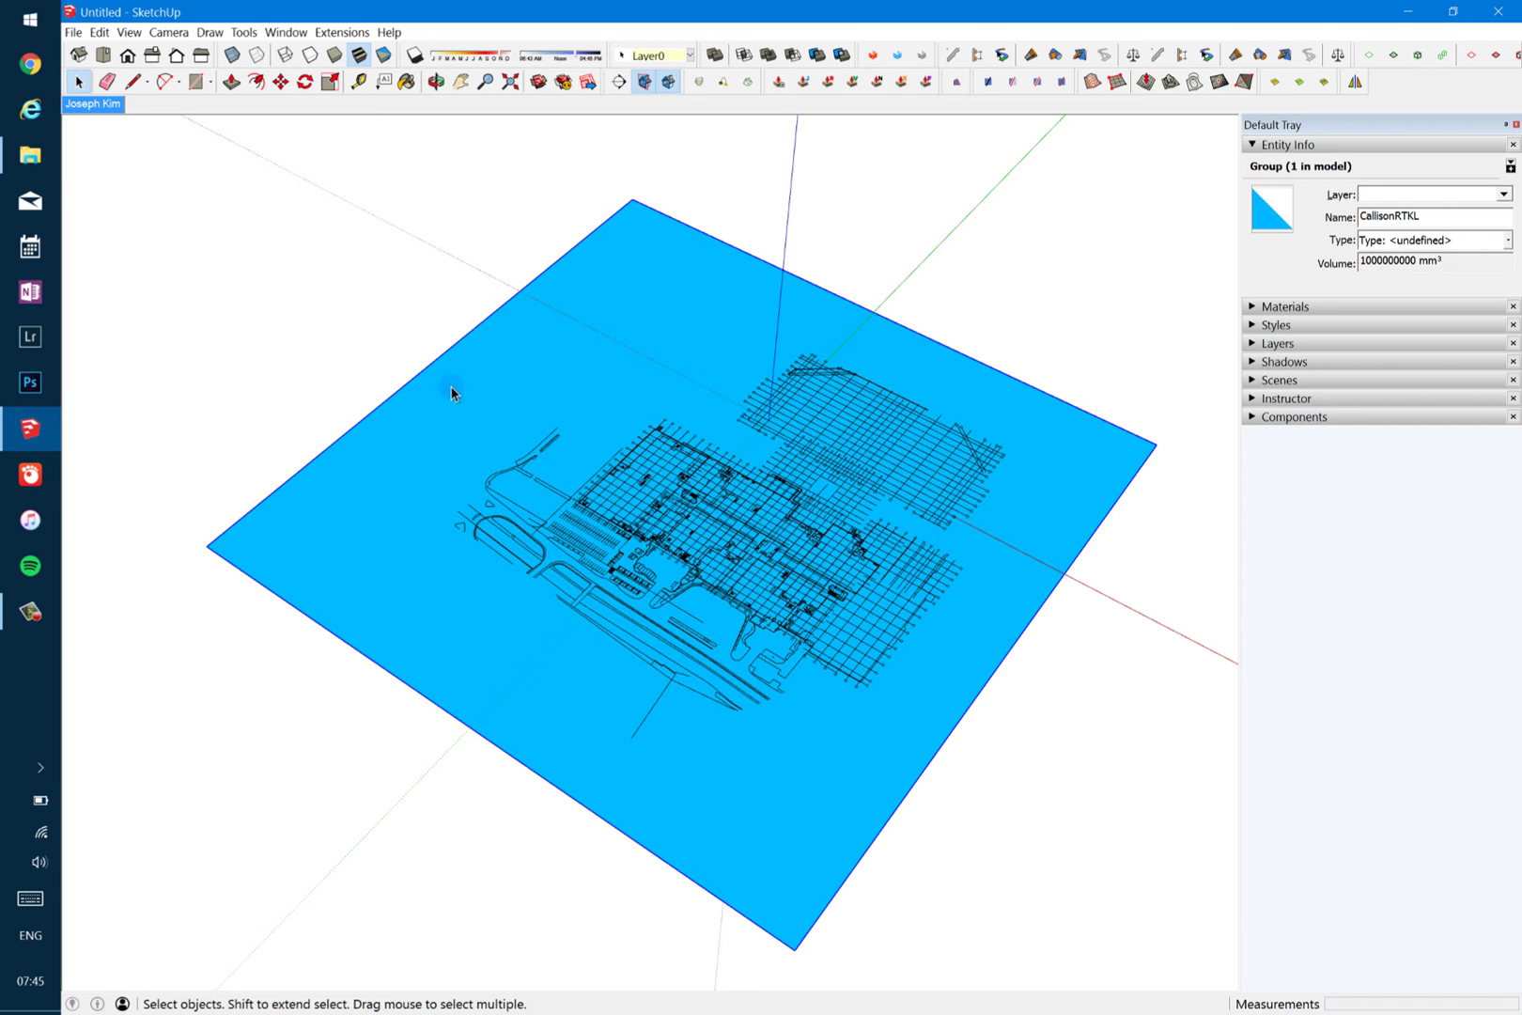
pyautogui.click(652, 542)
pyautogui.scroll(5, 649, 542)
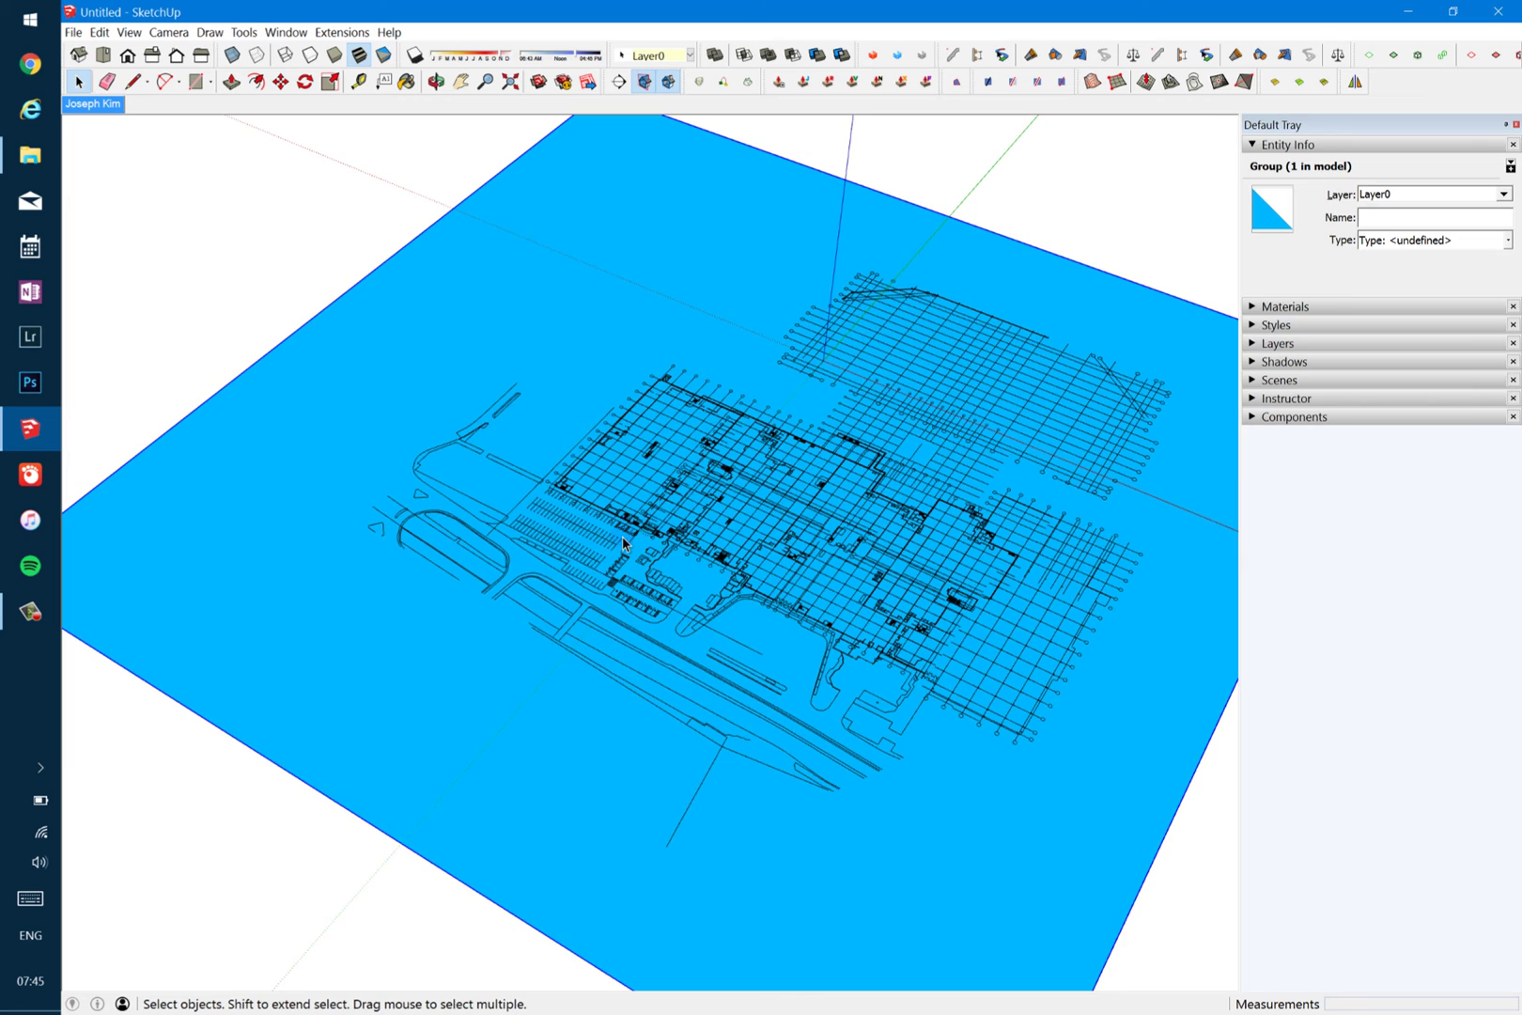
pyautogui.scroll(8, 637, 515)
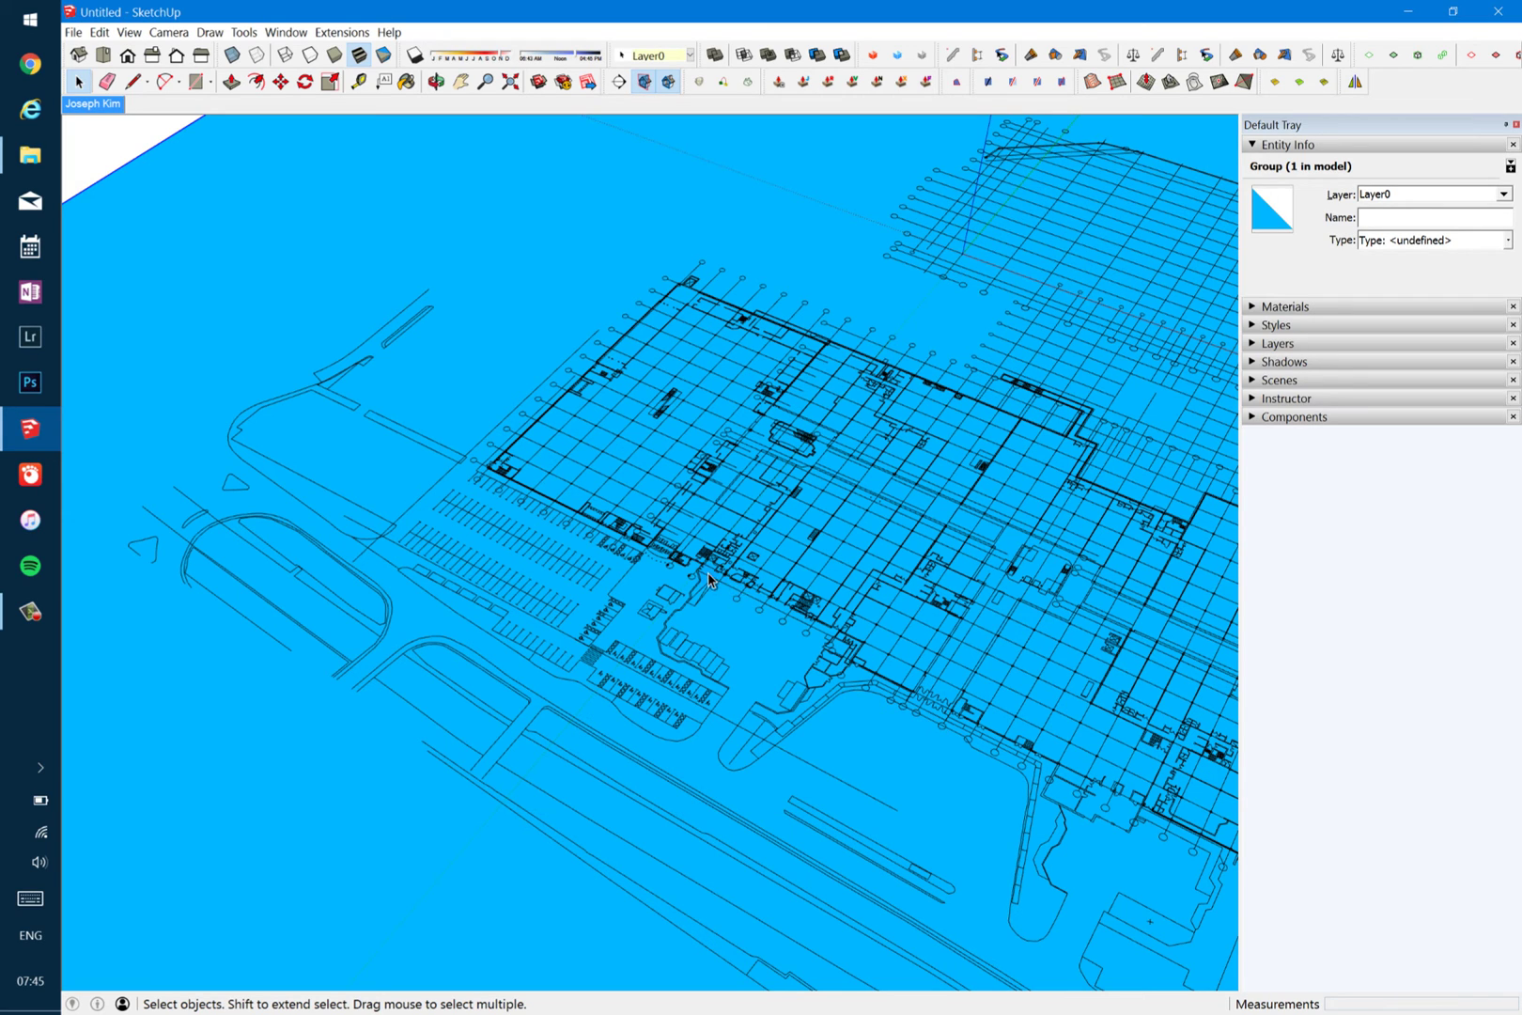
pyautogui.scroll(10, 705, 569)
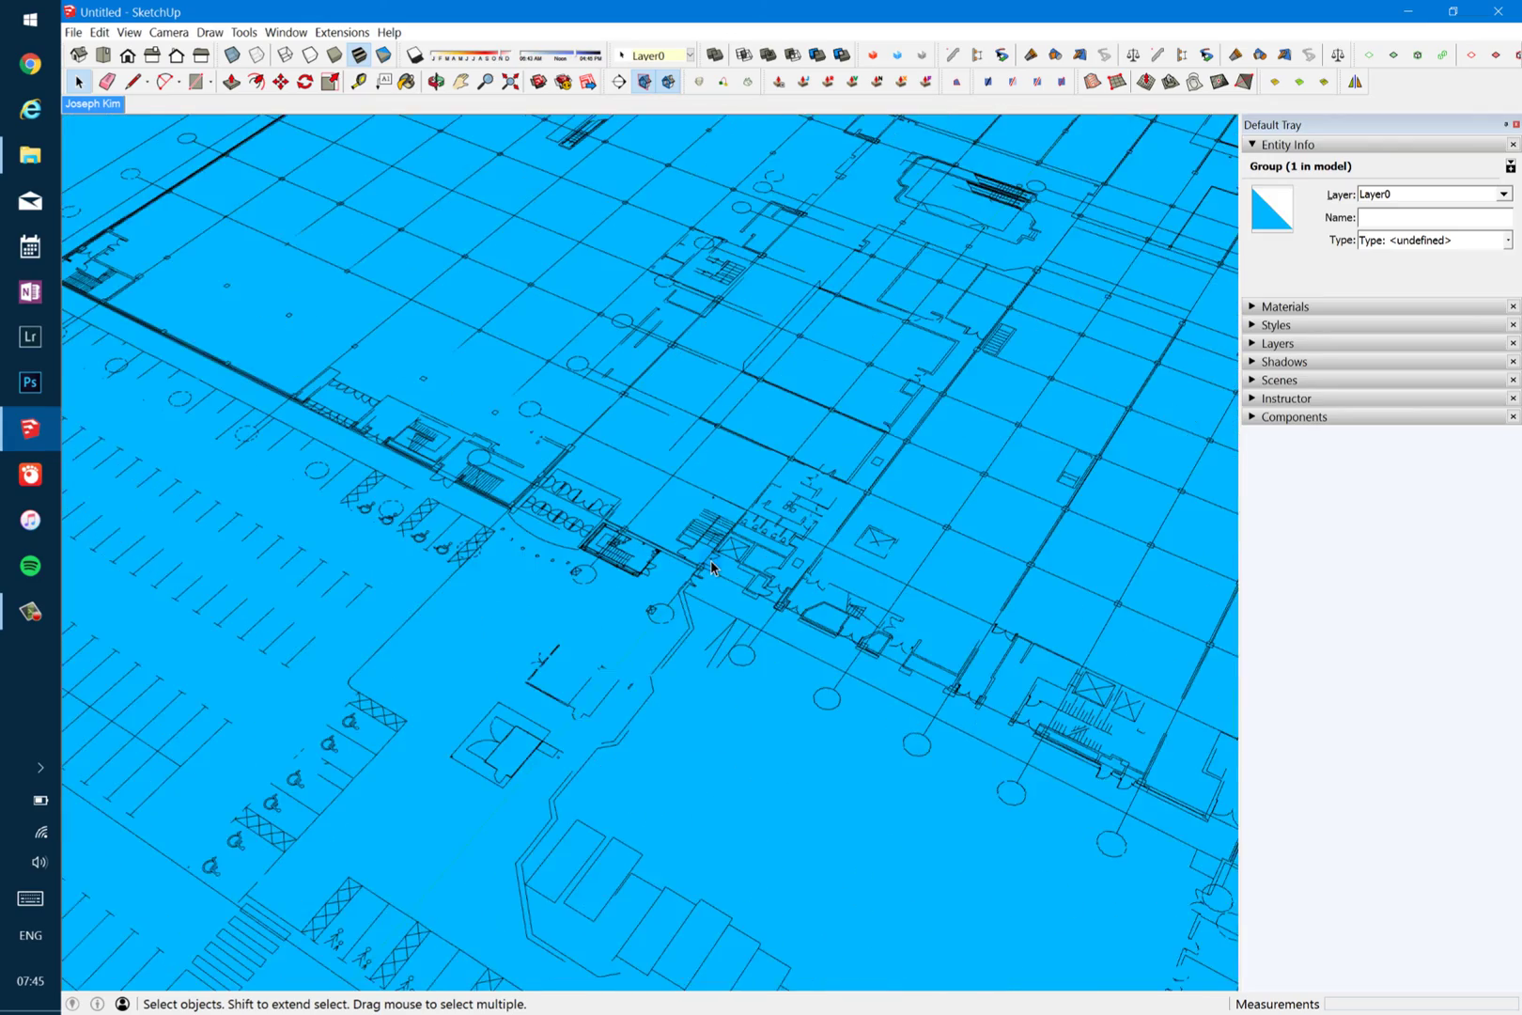
pyautogui.scroll(5, 712, 568)
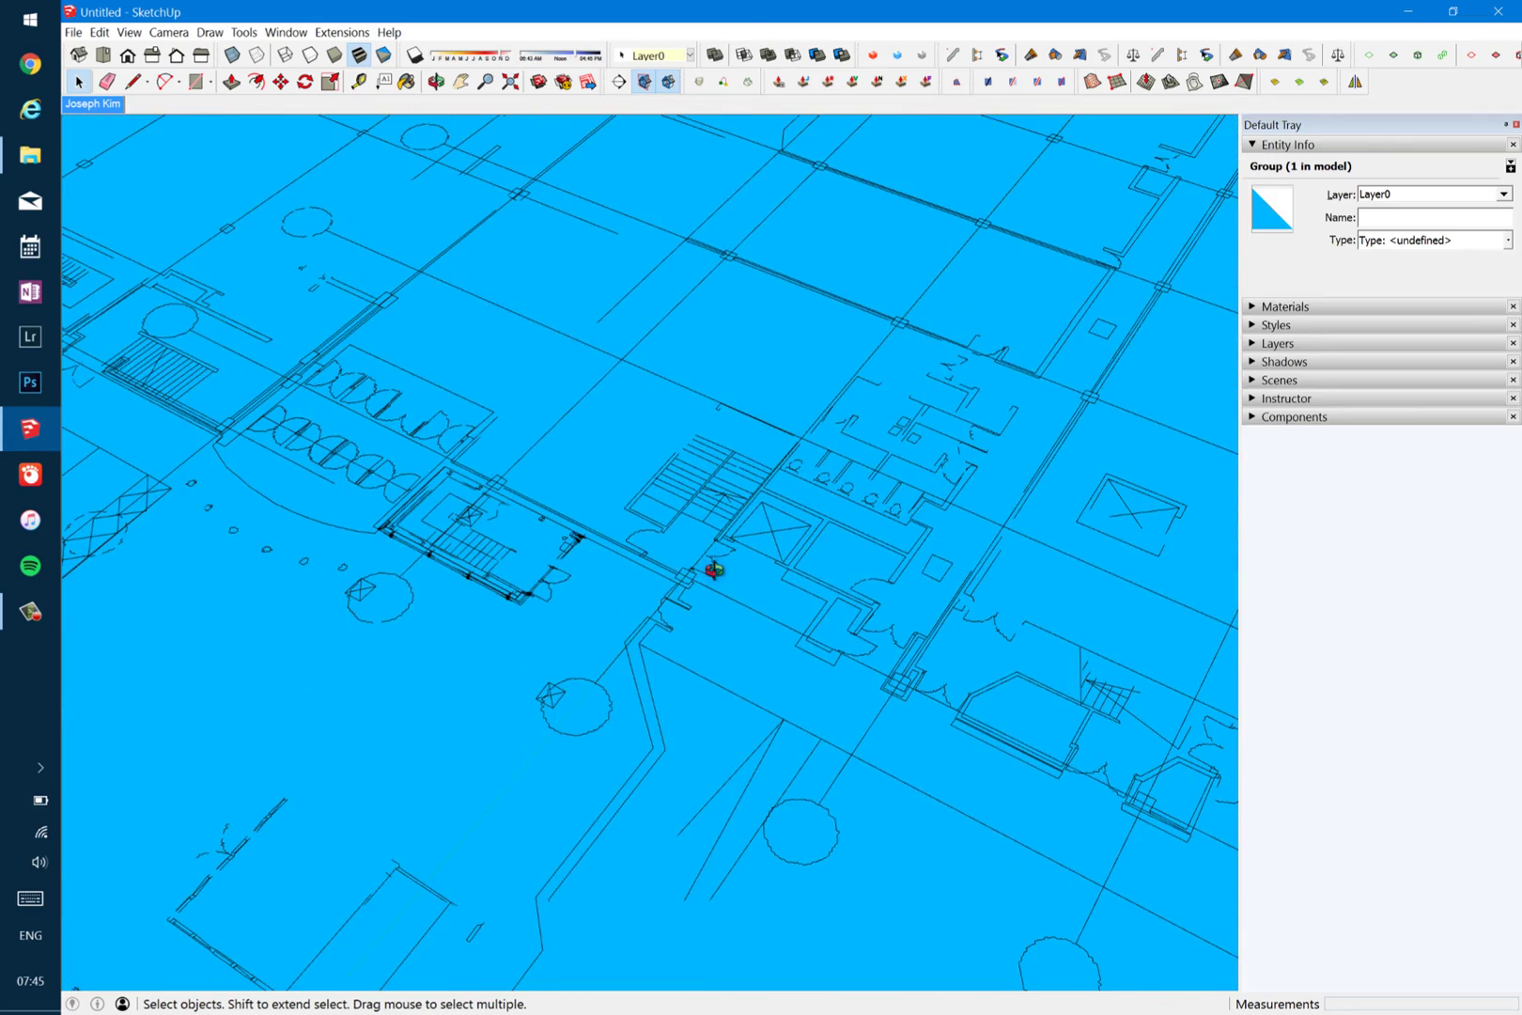
pyautogui.moveTo(714, 570); pyautogui.dragTo(656, 632, button='middle')
pyautogui.scroll(5, 547, 614)
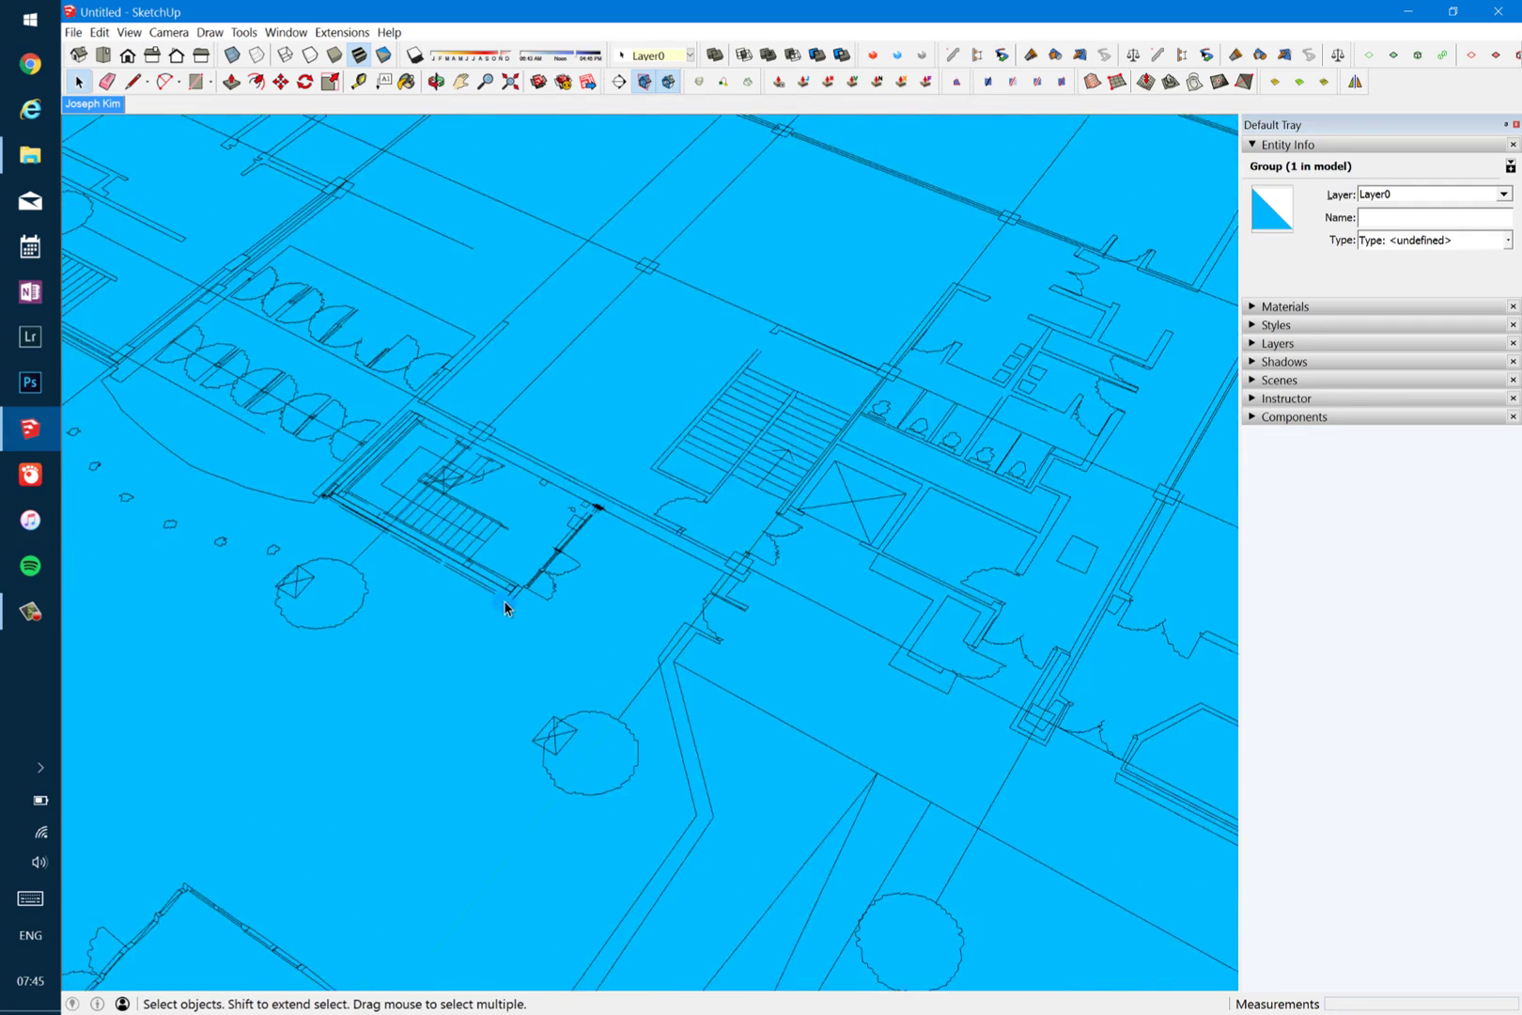
pyautogui.scroll(8, 507, 596)
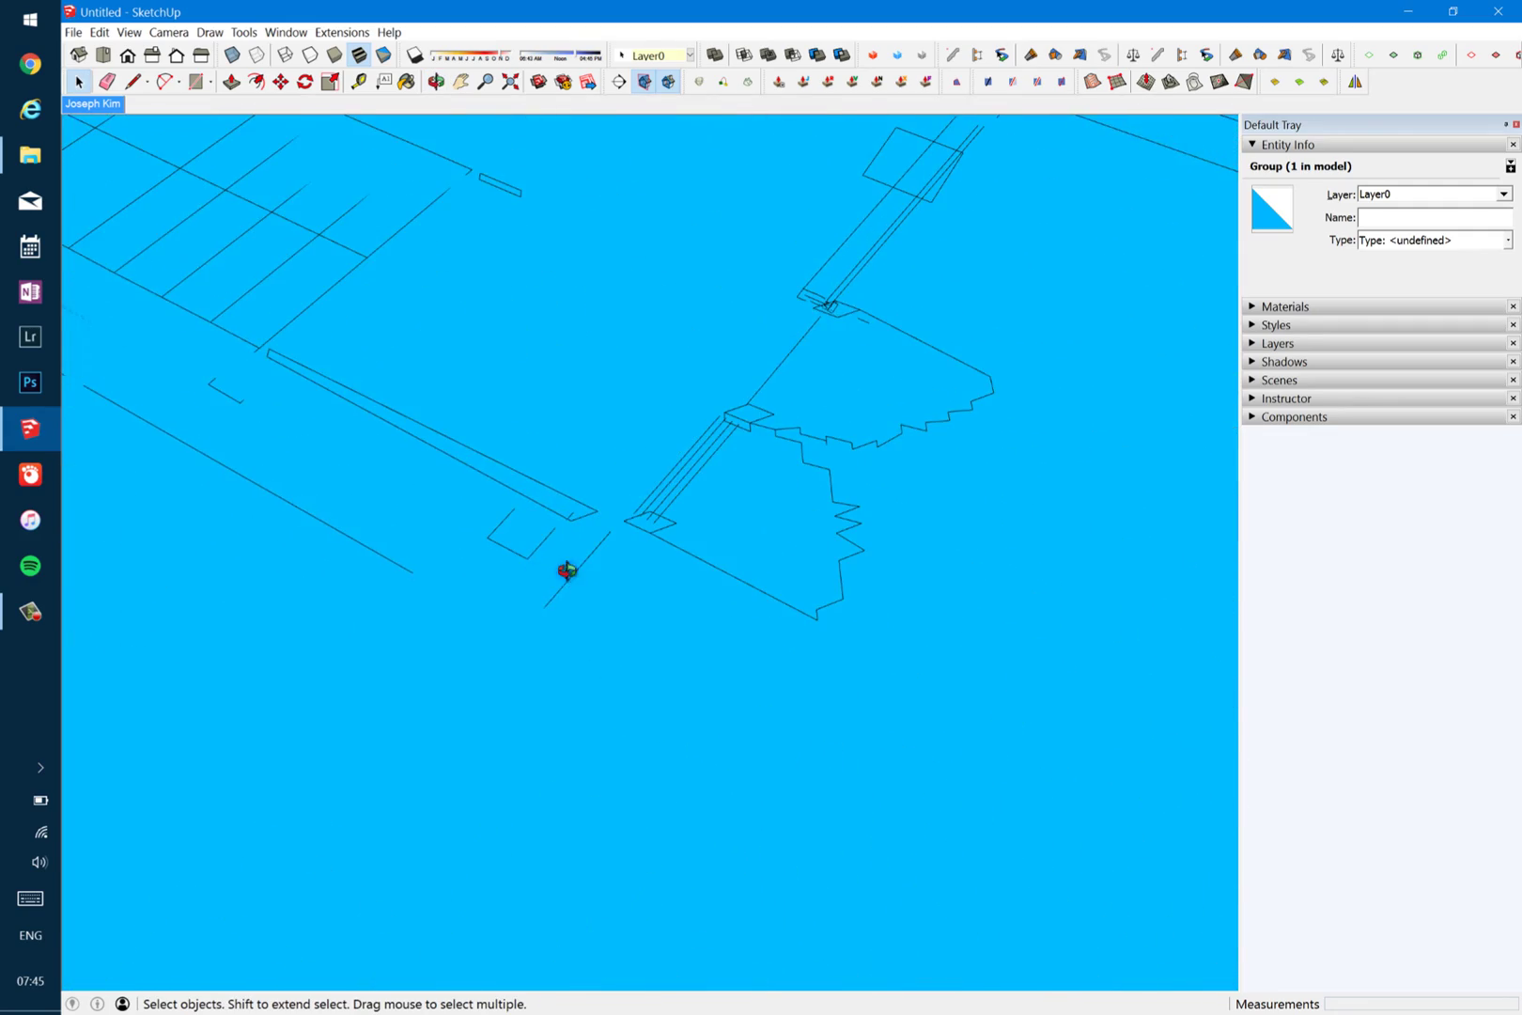
pyautogui.moveTo(567, 571)
pyautogui.mouseDown(button='middle')
pyautogui.moveTo(540, 574)
pyautogui.moveTo(568, 561)
pyautogui.moveTo(580, 576)
pyautogui.moveTo(540, 588)
pyautogui.moveTo(578, 601)
pyautogui.mouseUp(button='middle')
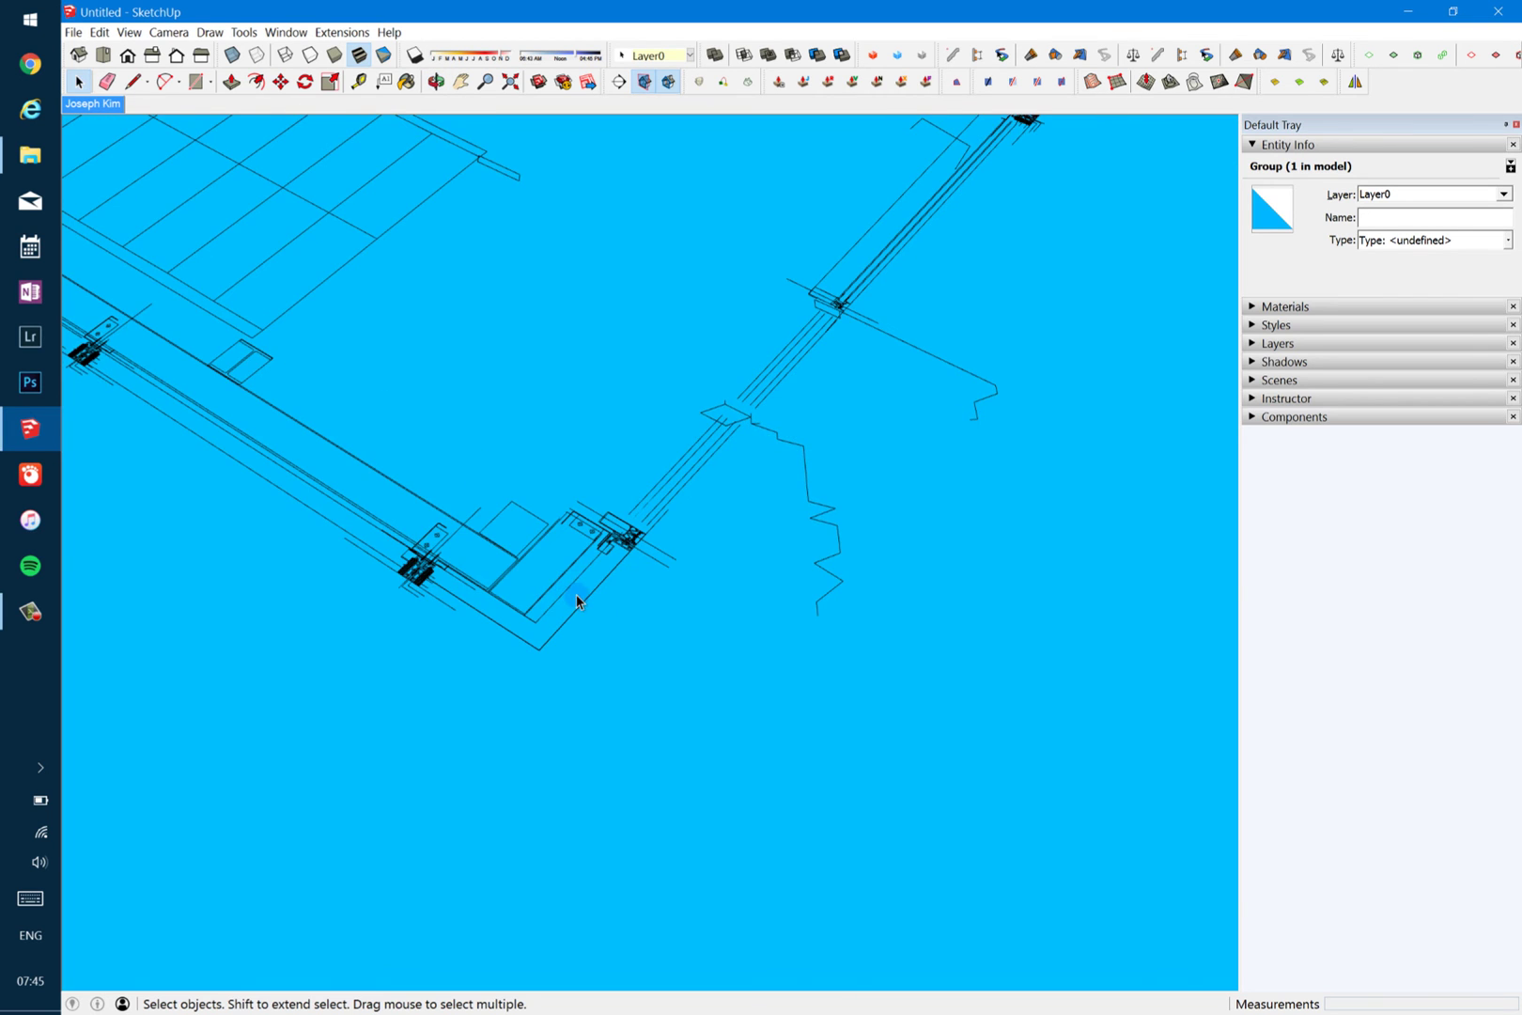
pyautogui.scroll(-8, 578, 601)
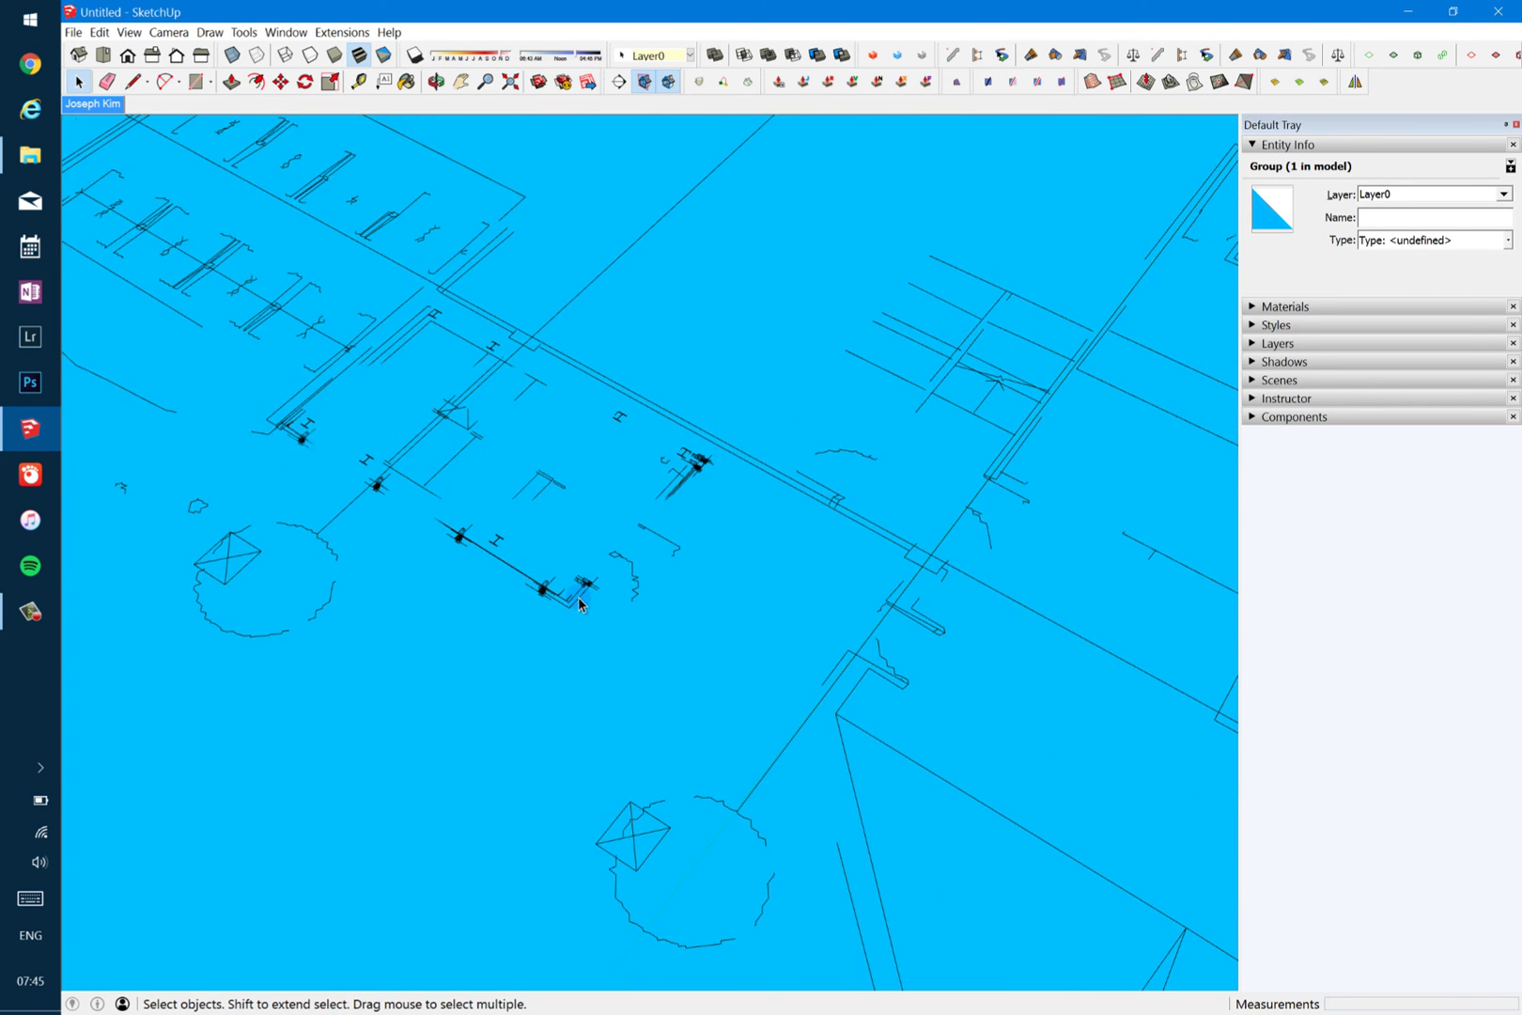
pyautogui.scroll(-10, 580, 604)
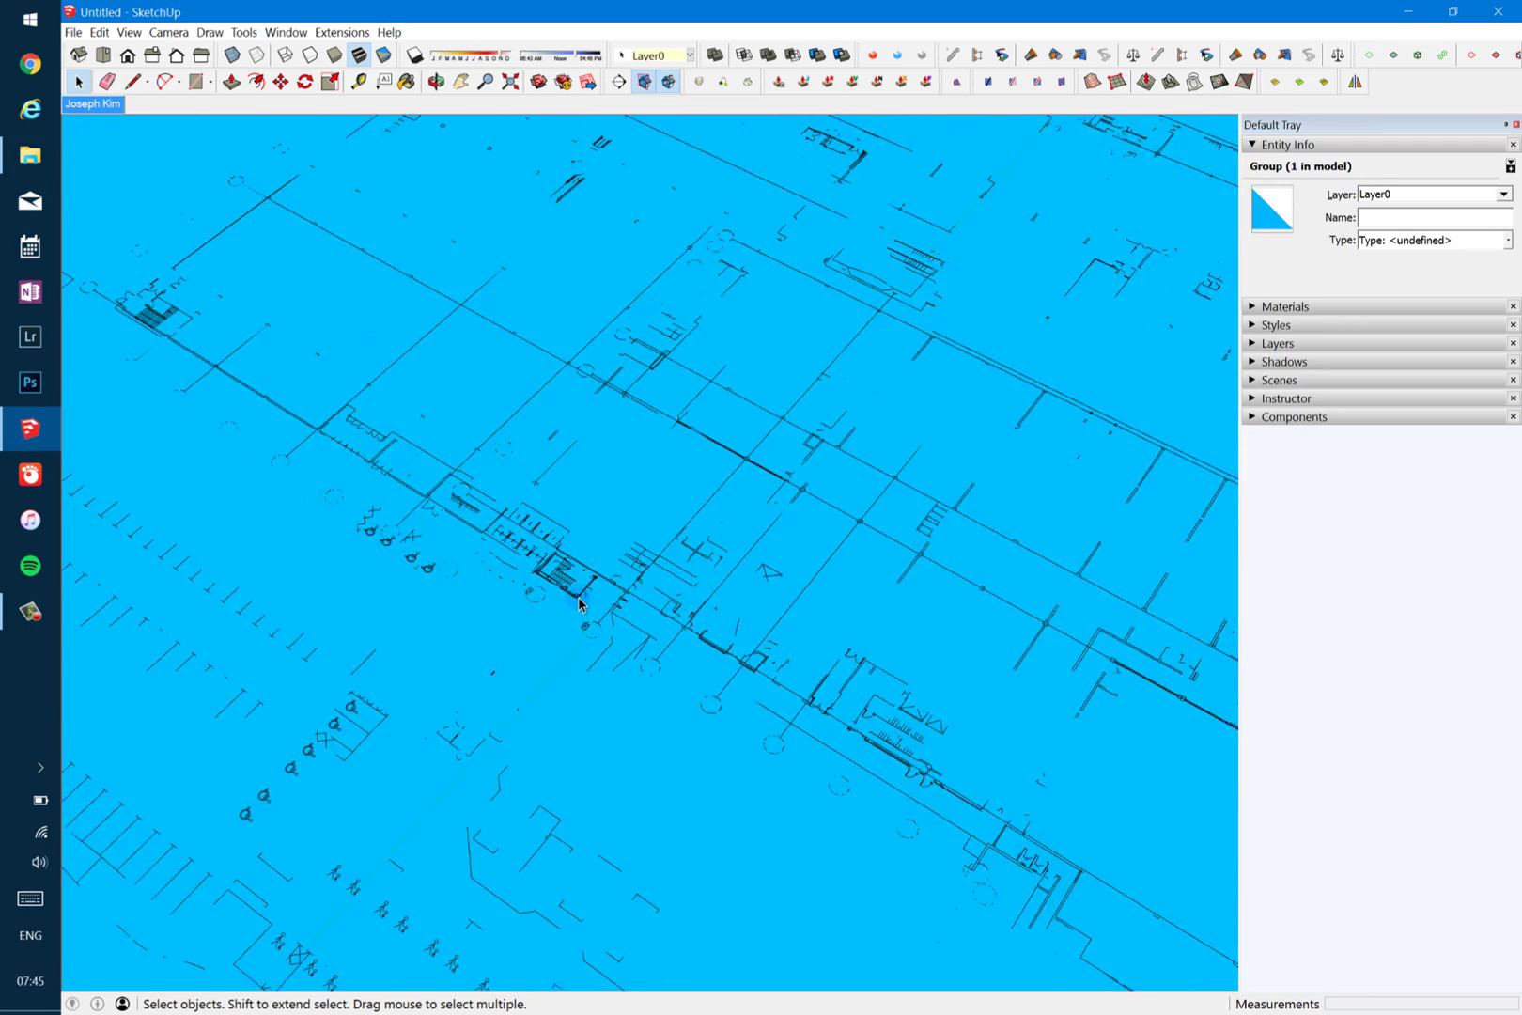
pyautogui.scroll(-10, 580, 605)
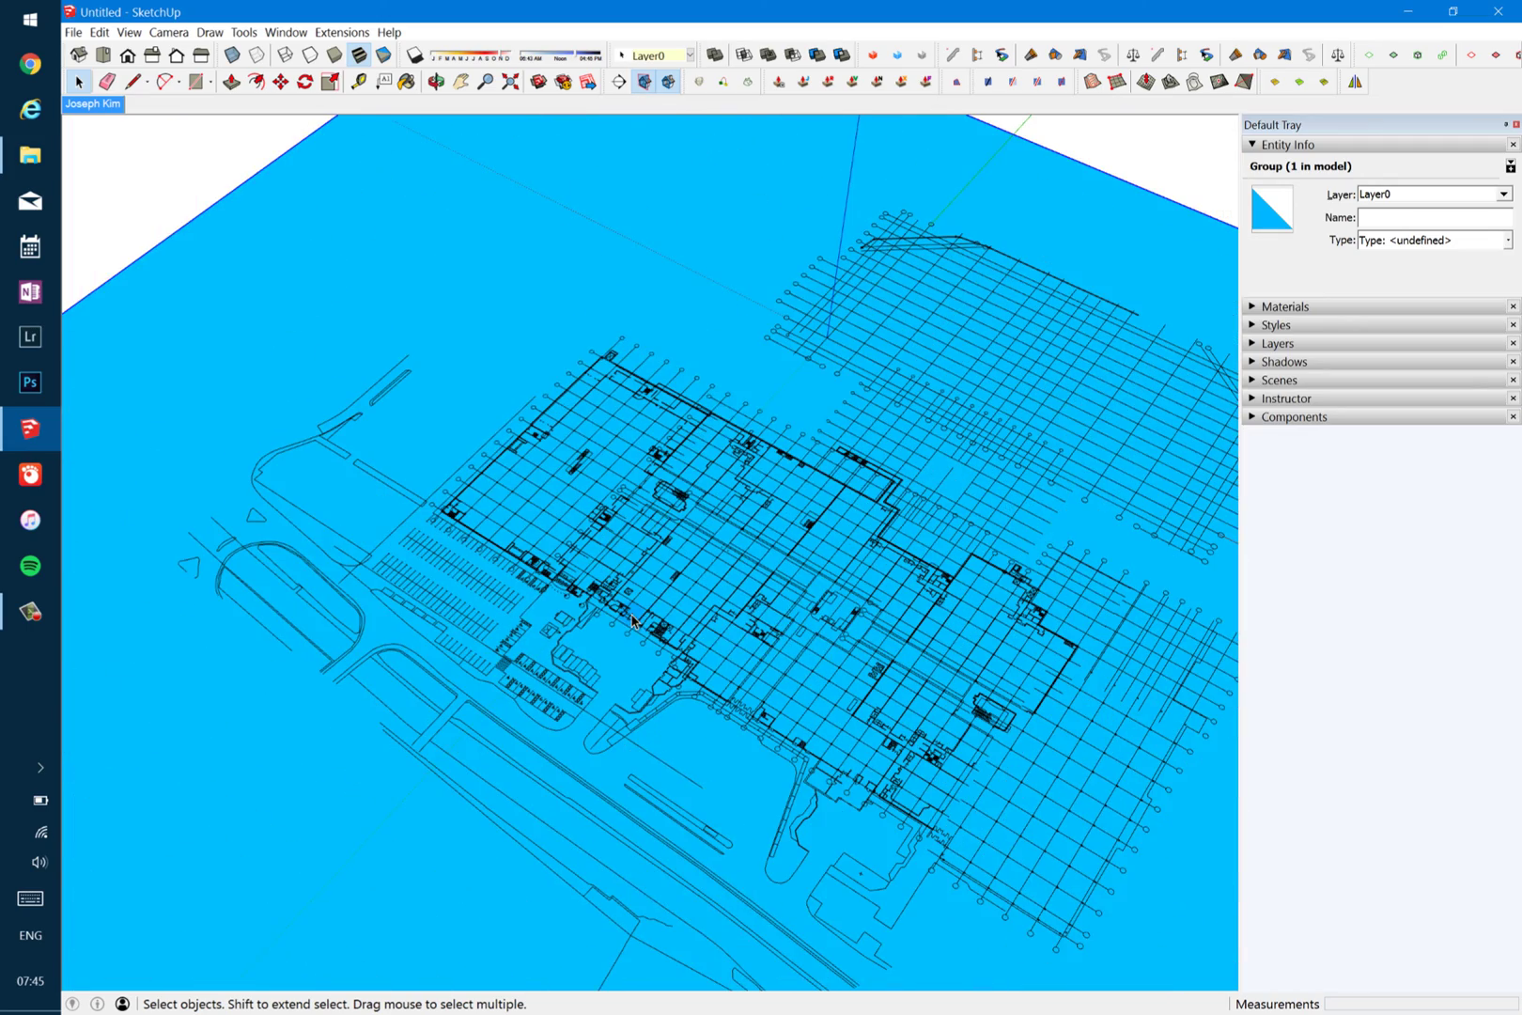
pyautogui.moveTo(869, 650)
pyautogui.mouseDown(button='middle')
pyautogui.moveTo(816, 605)
pyautogui.moveTo(696, 574)
pyautogui.moveTo(771, 585)
pyautogui.mouseUp(button='middle')
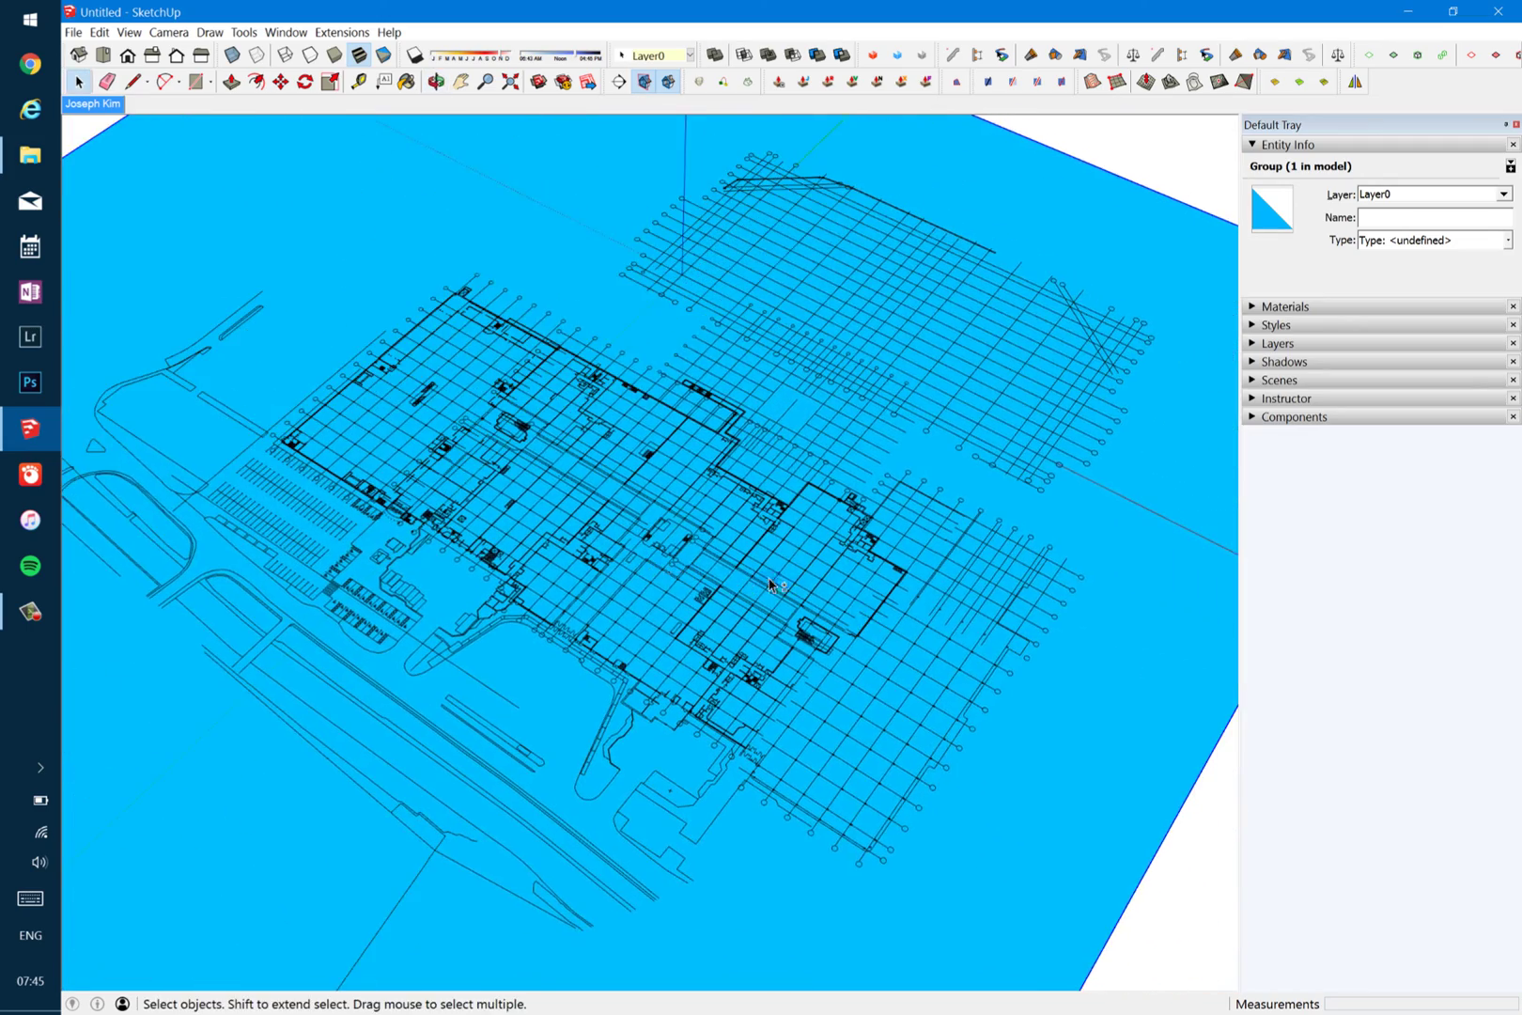
pyautogui.moveTo(567, 558); pyautogui.dragTo(695, 602, button='middle')
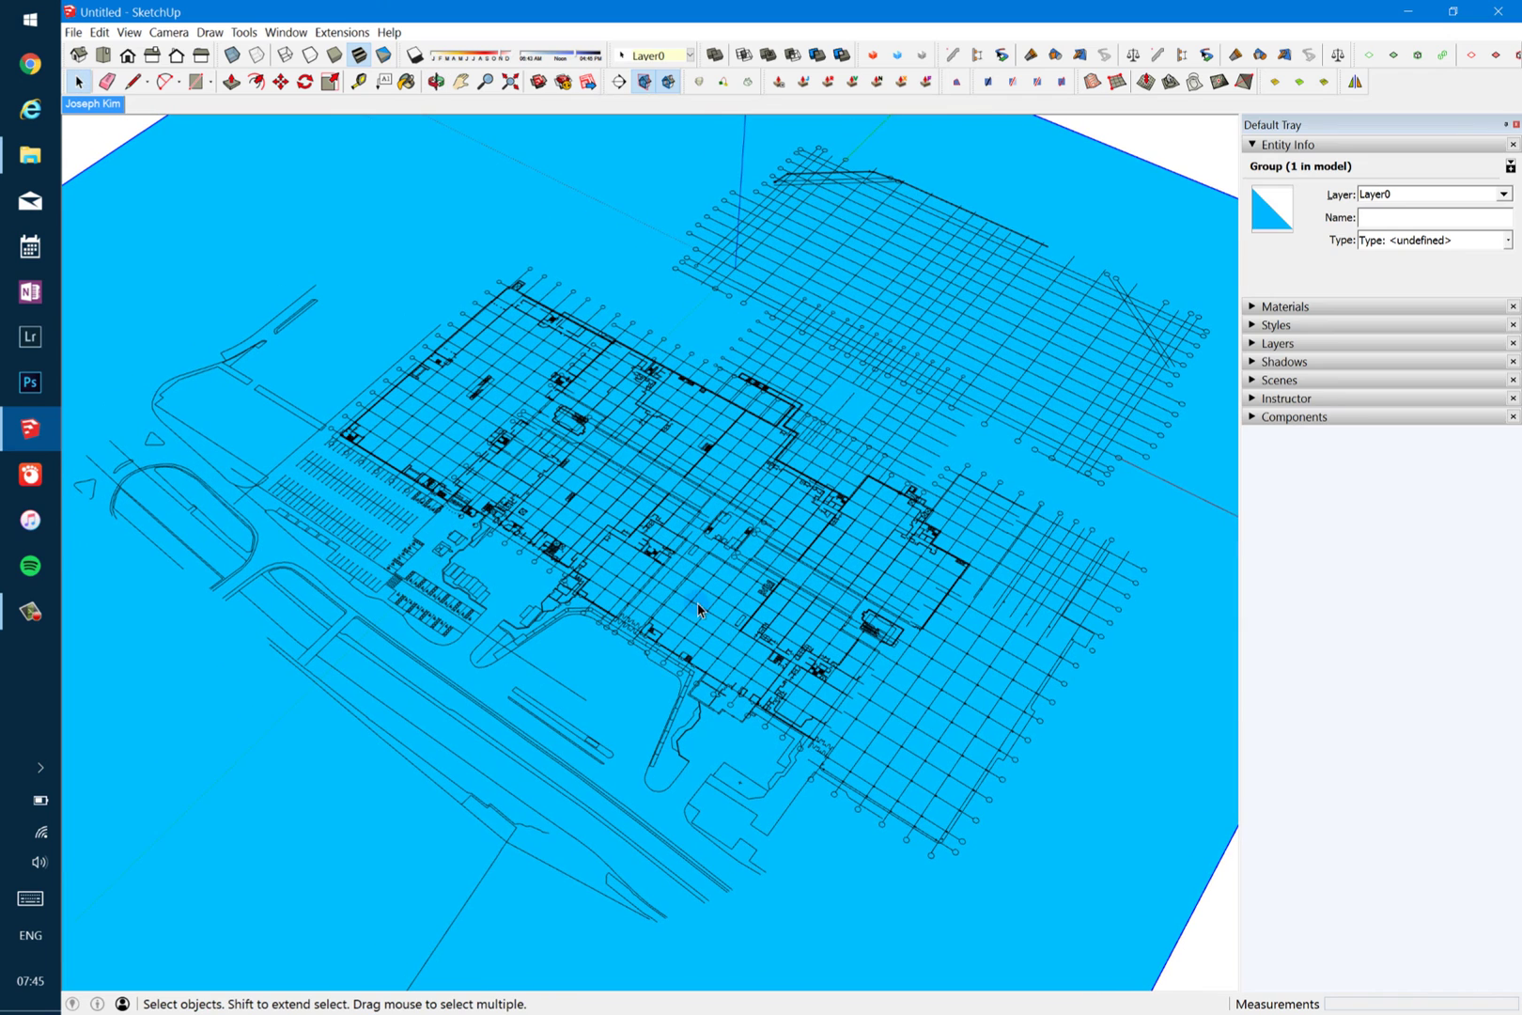
pyautogui.click(684, 678)
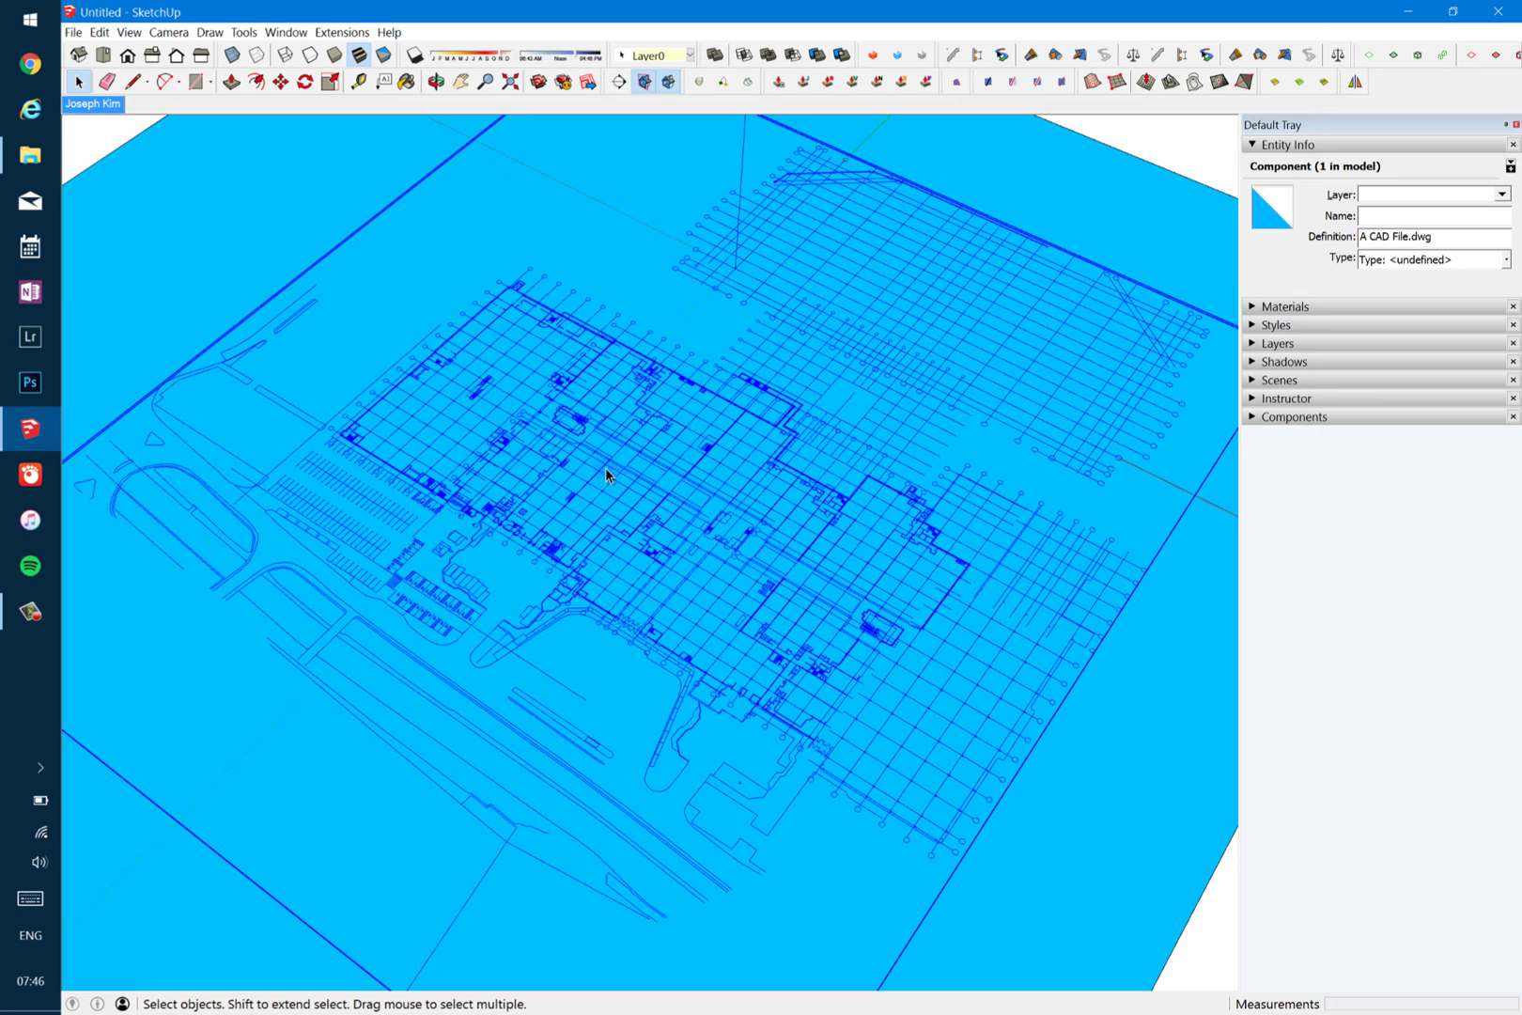
pyautogui.click(343, 32)
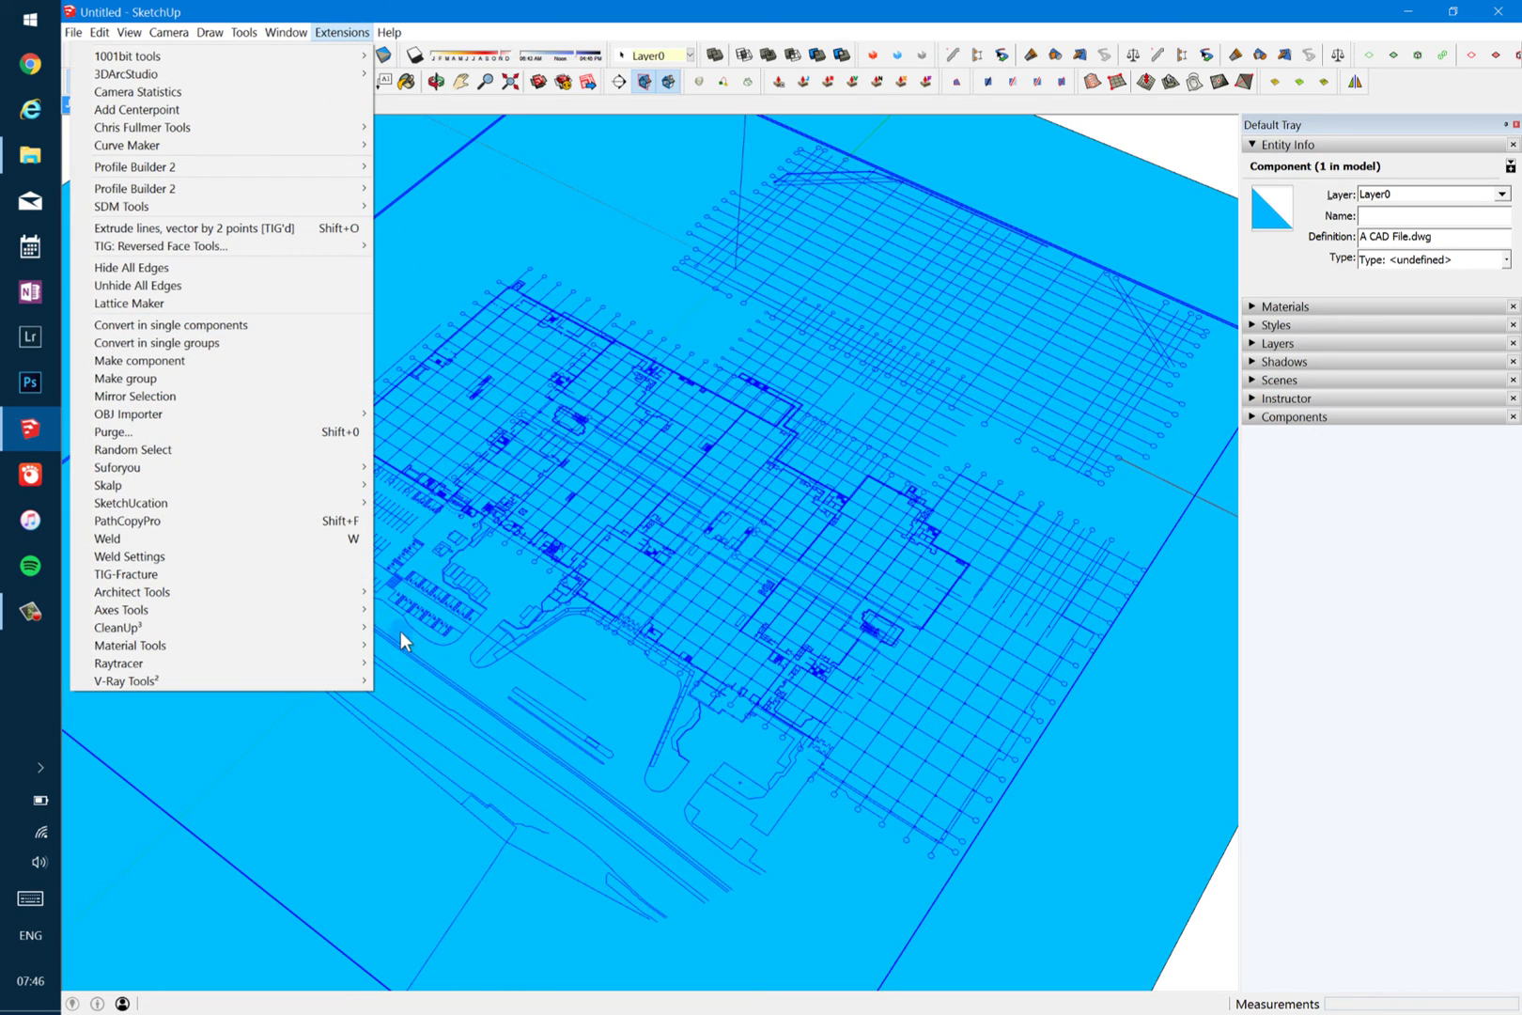
pyautogui.click(355, 613)
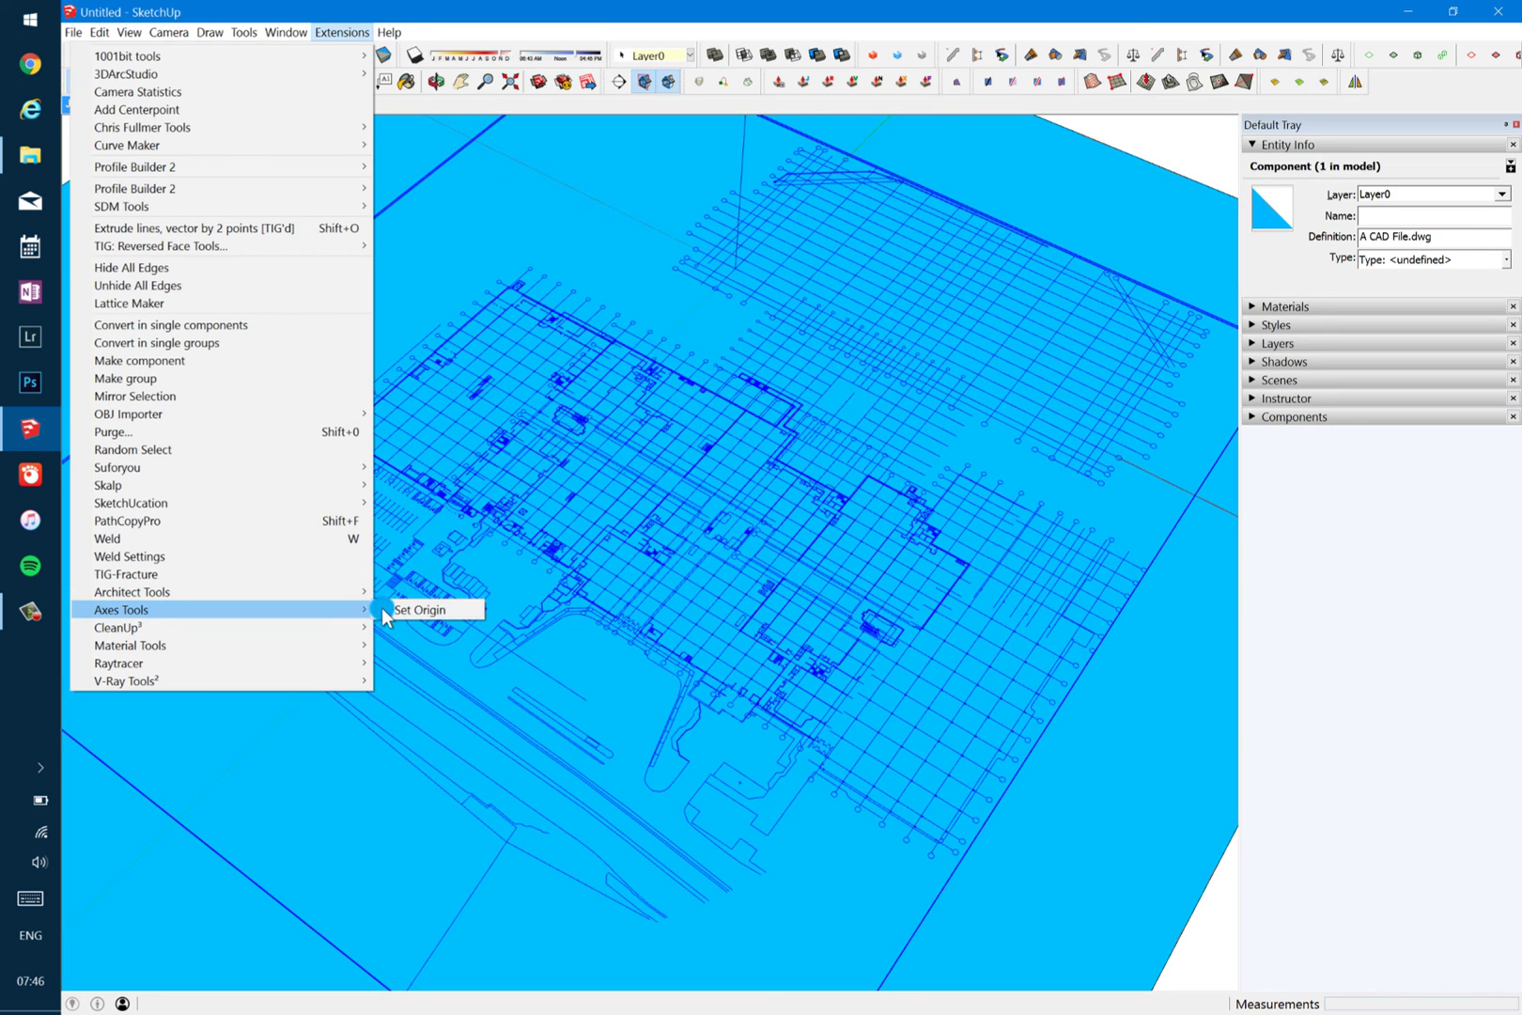
pyautogui.click(416, 613)
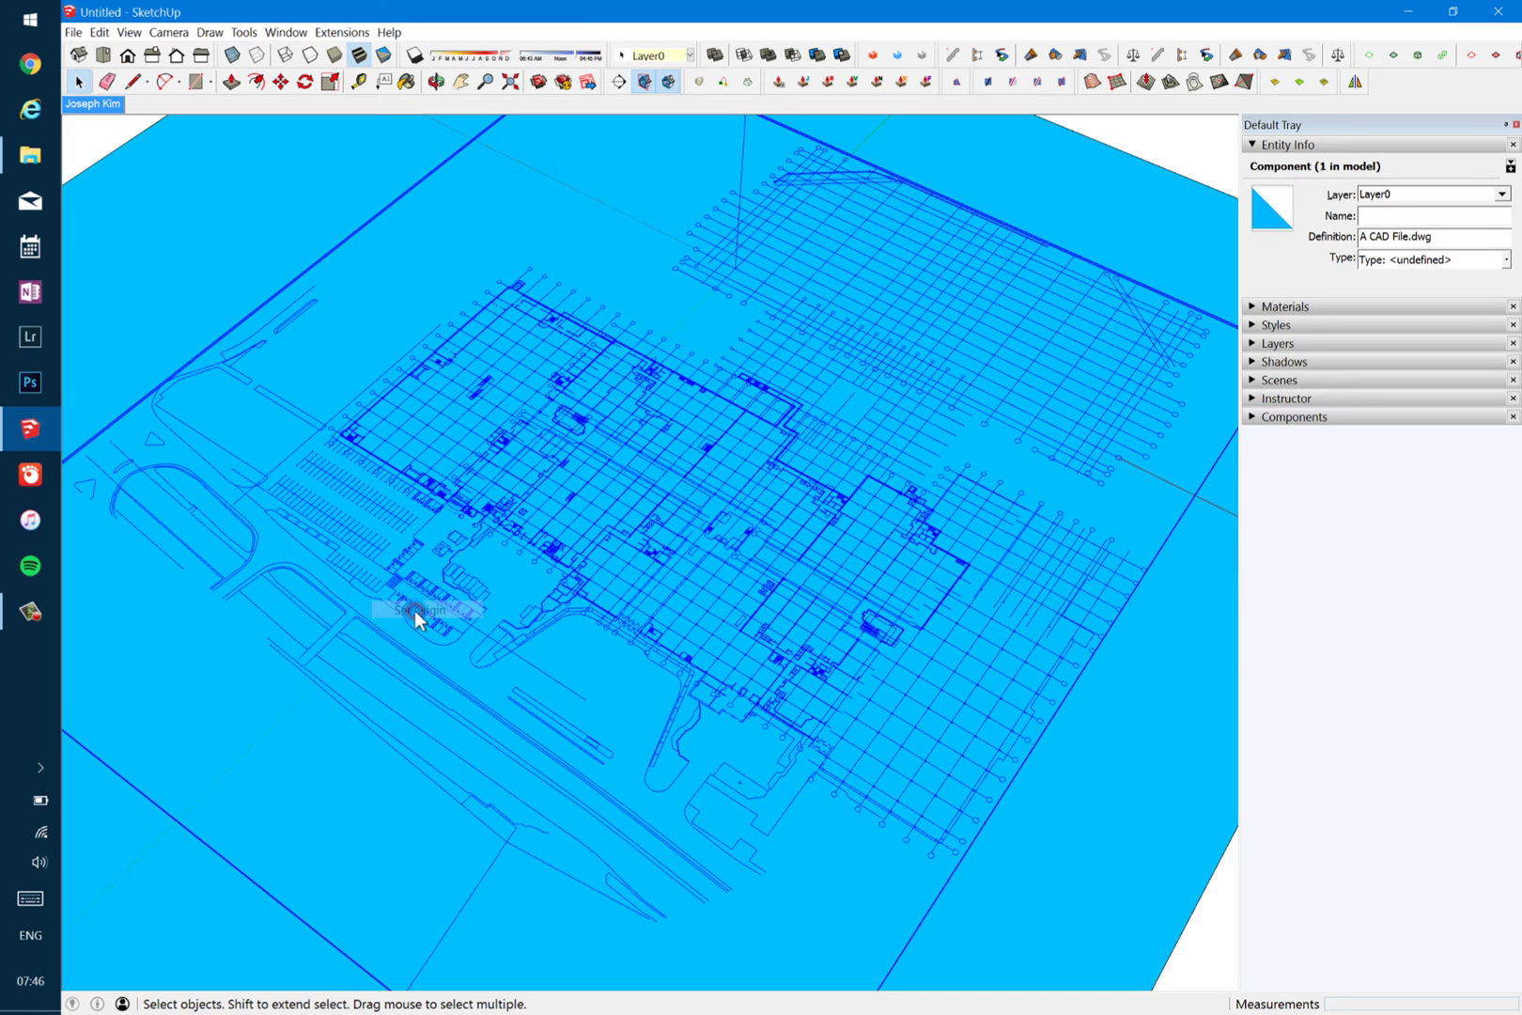
pyautogui.click(754, 487)
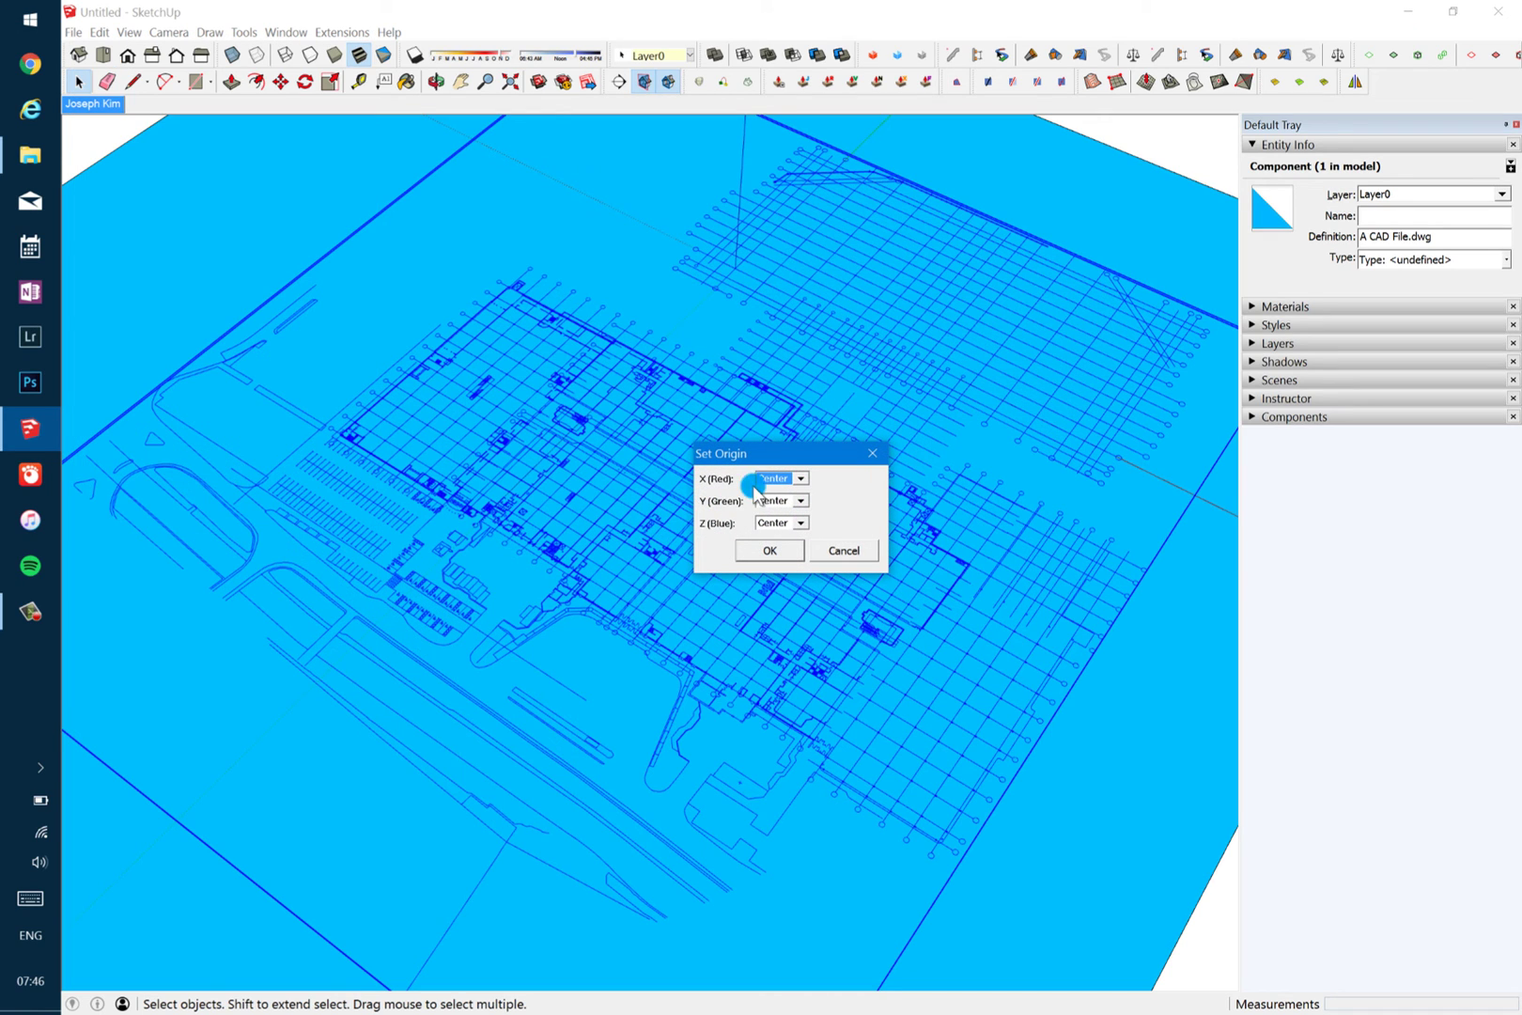
pyautogui.click(842, 551)
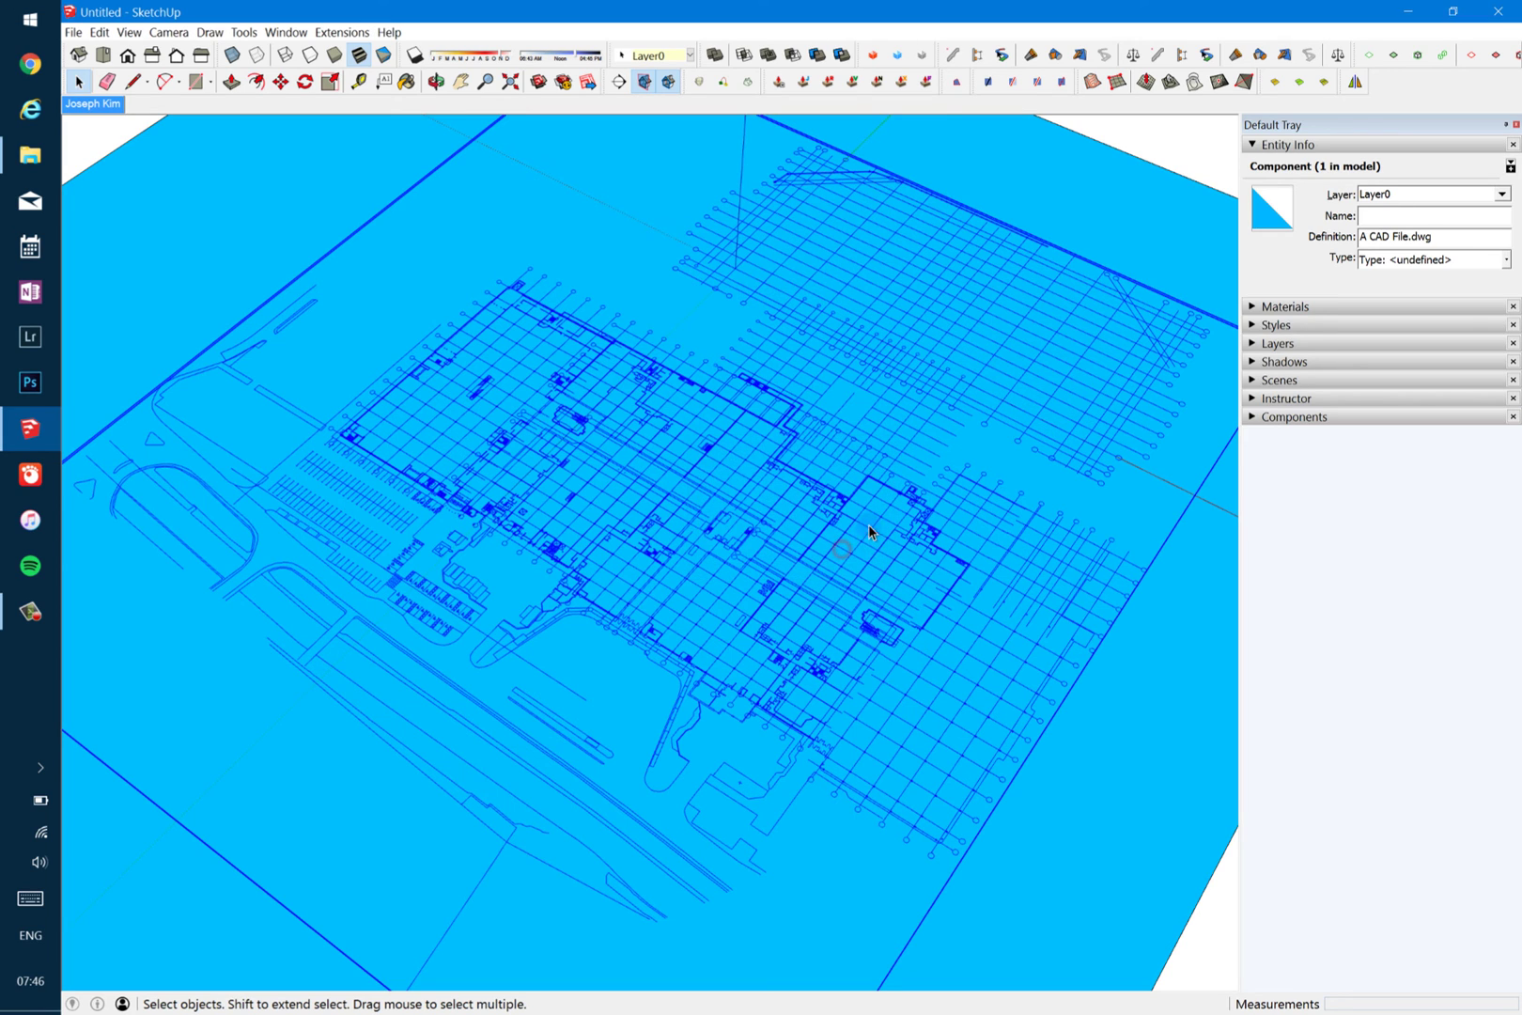
# Deselect the plan and use Axes Tools > Set Origin with X, Y and Z all at Center
pyautogui.click(1161, 155)
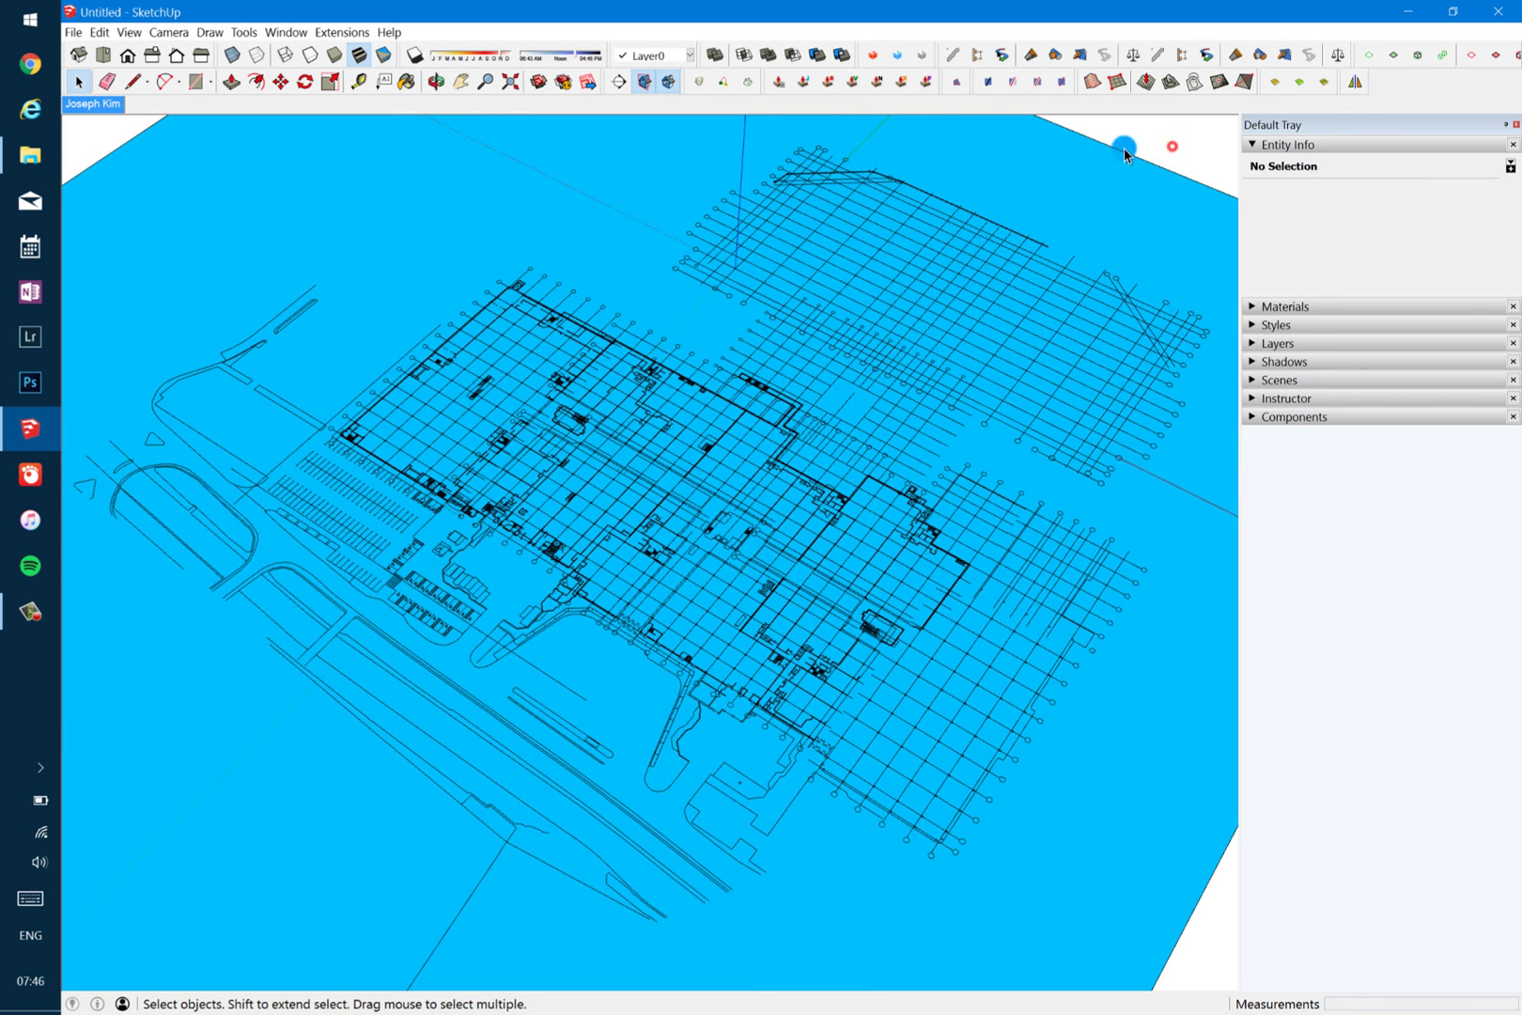
pyautogui.click(343, 33)
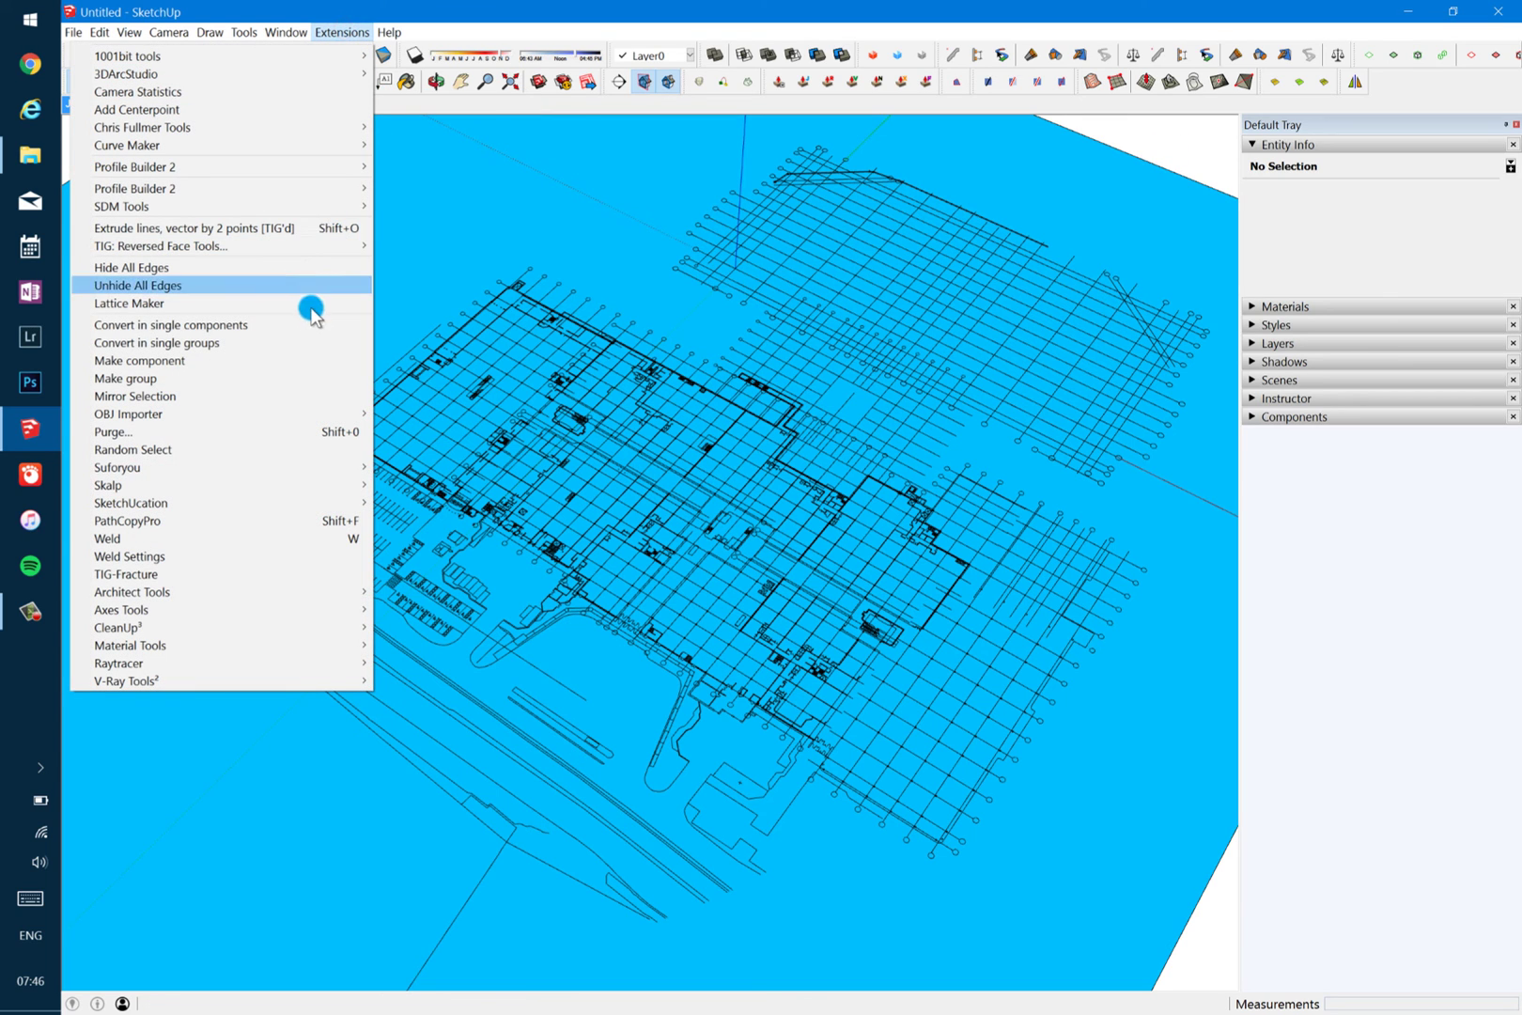
pyautogui.moveTo(319, 605)
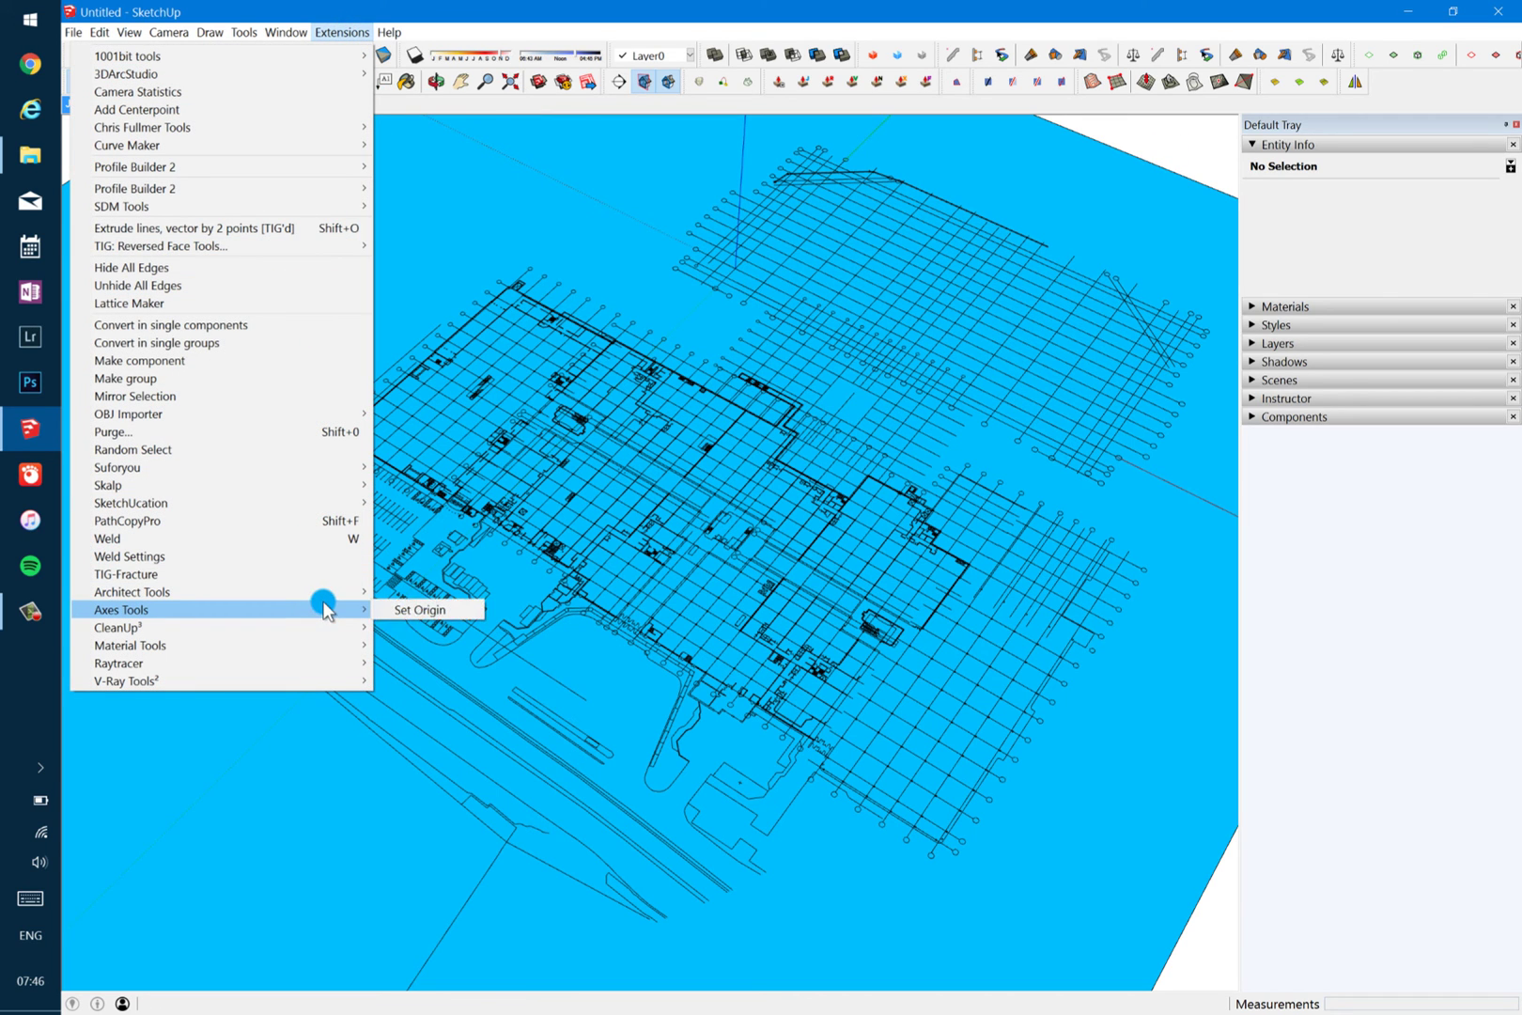
pyautogui.click(414, 610)
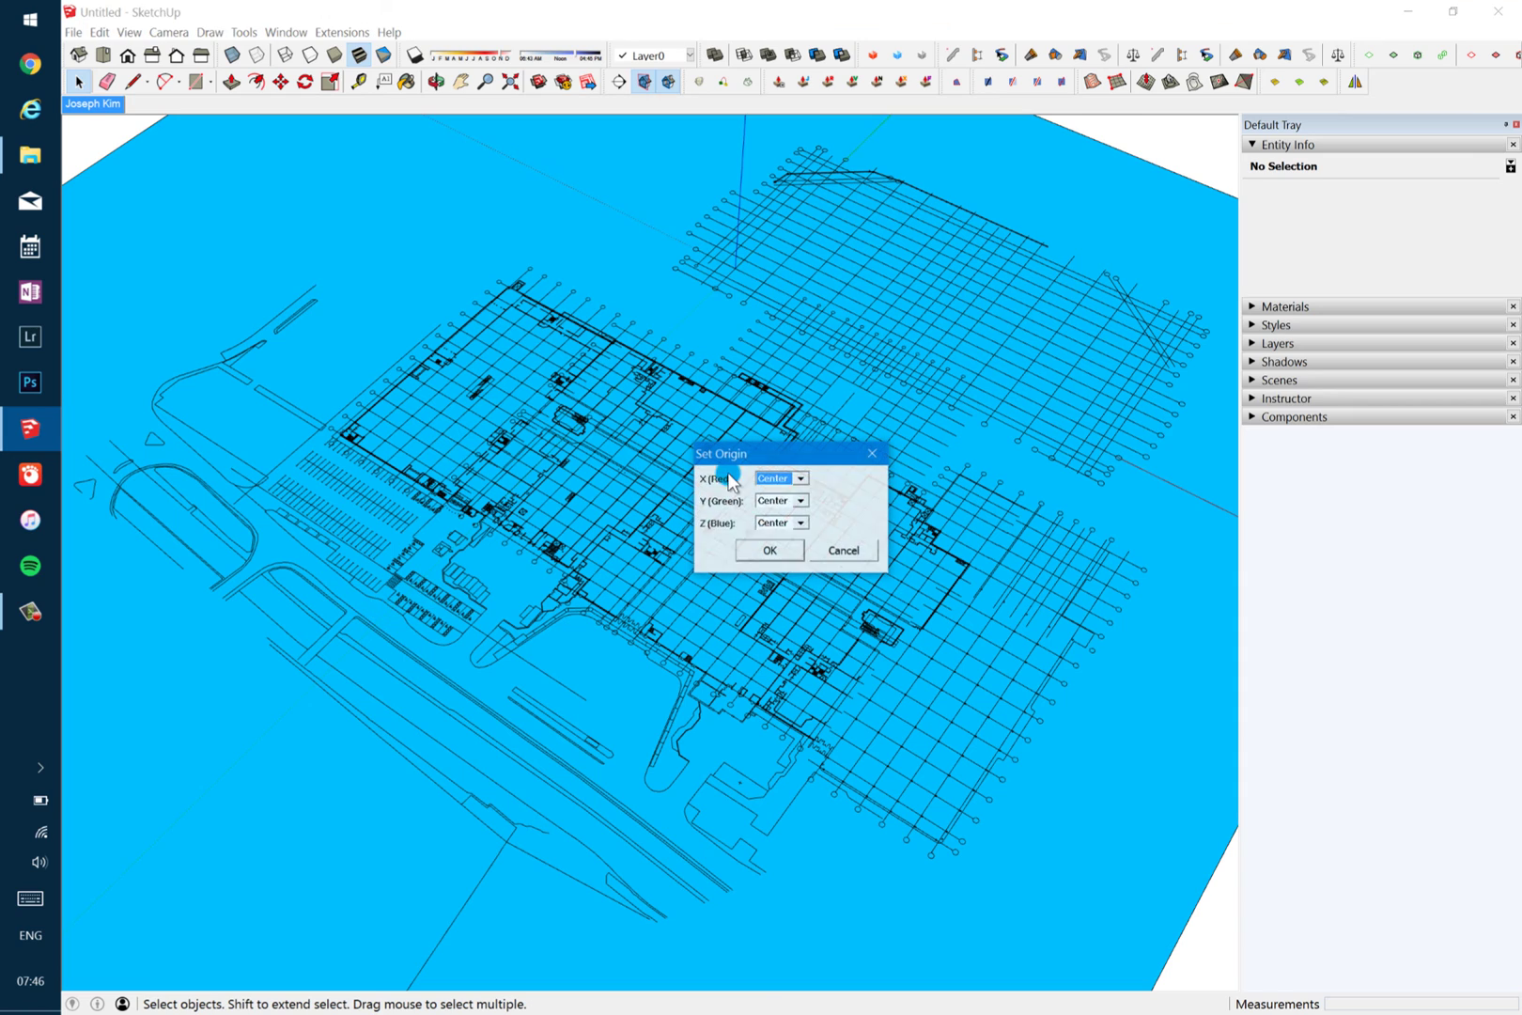
pyautogui.click(771, 551)
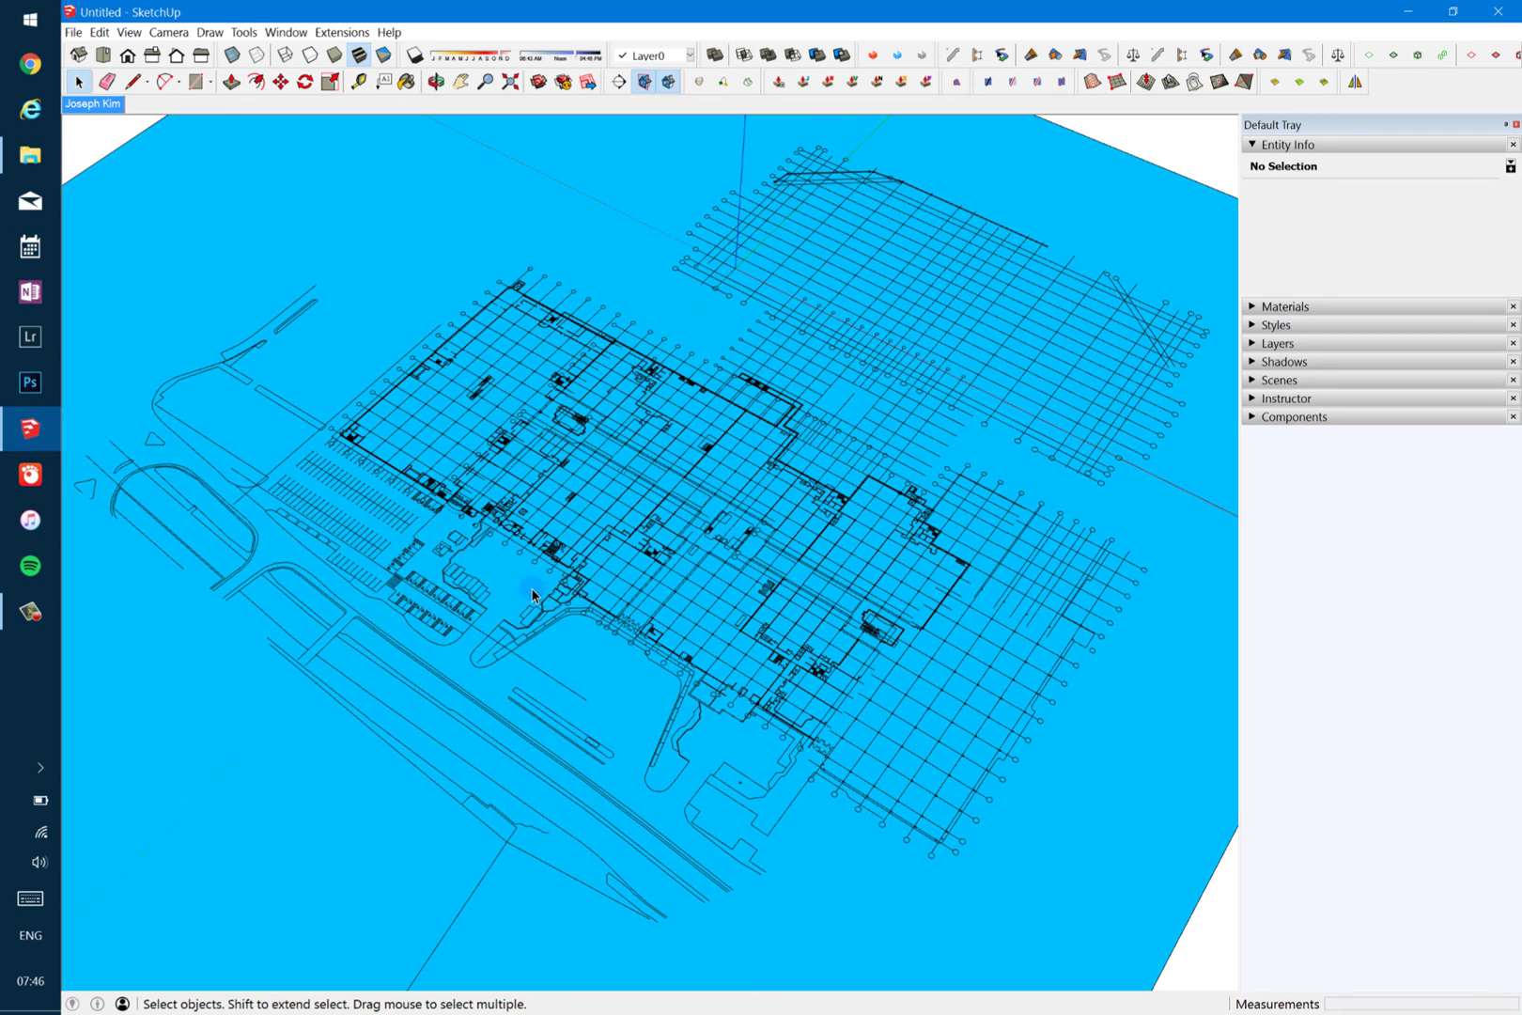
pyautogui.scroll(10, 507, 508)
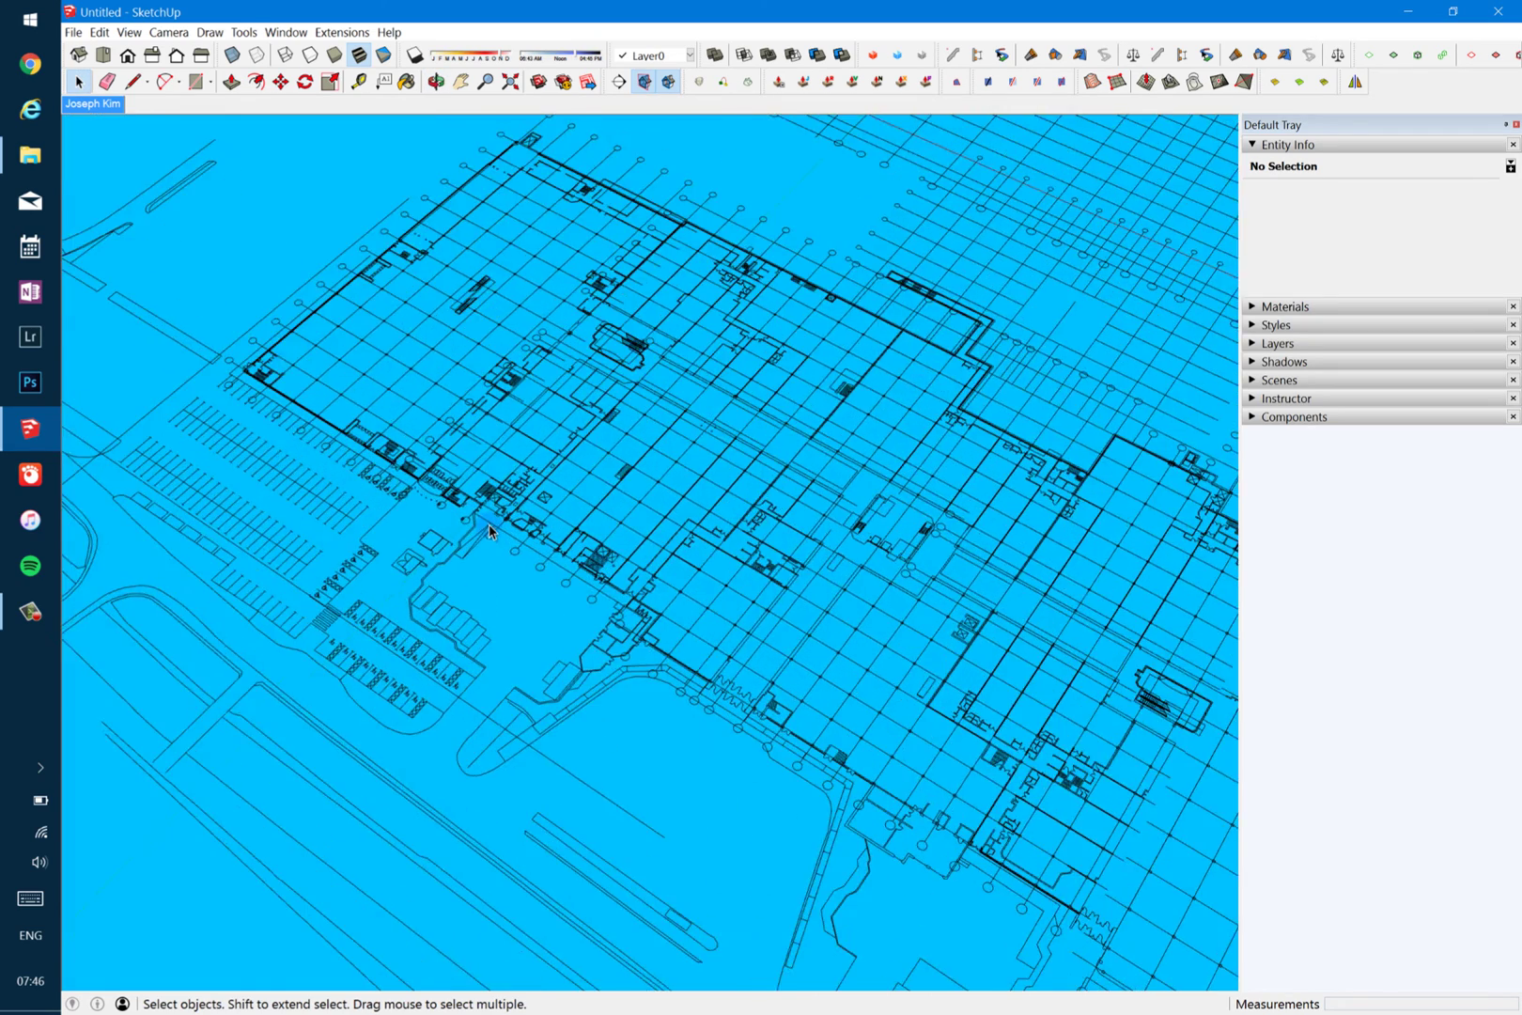
pyautogui.scroll(1, 506, 509)
pyautogui.moveTo(669, 553)
pyautogui.mouseDown(button='middle')
pyautogui.moveTo(597, 536)
pyautogui.moveTo(519, 587)
pyautogui.moveTo(537, 645)
pyautogui.moveTo(568, 638)
pyautogui.moveTo(578, 591)
pyautogui.mouseUp(button='middle')
pyautogui.scroll(-1, 550, 582)
pyautogui.scroll(-8, 549, 583)
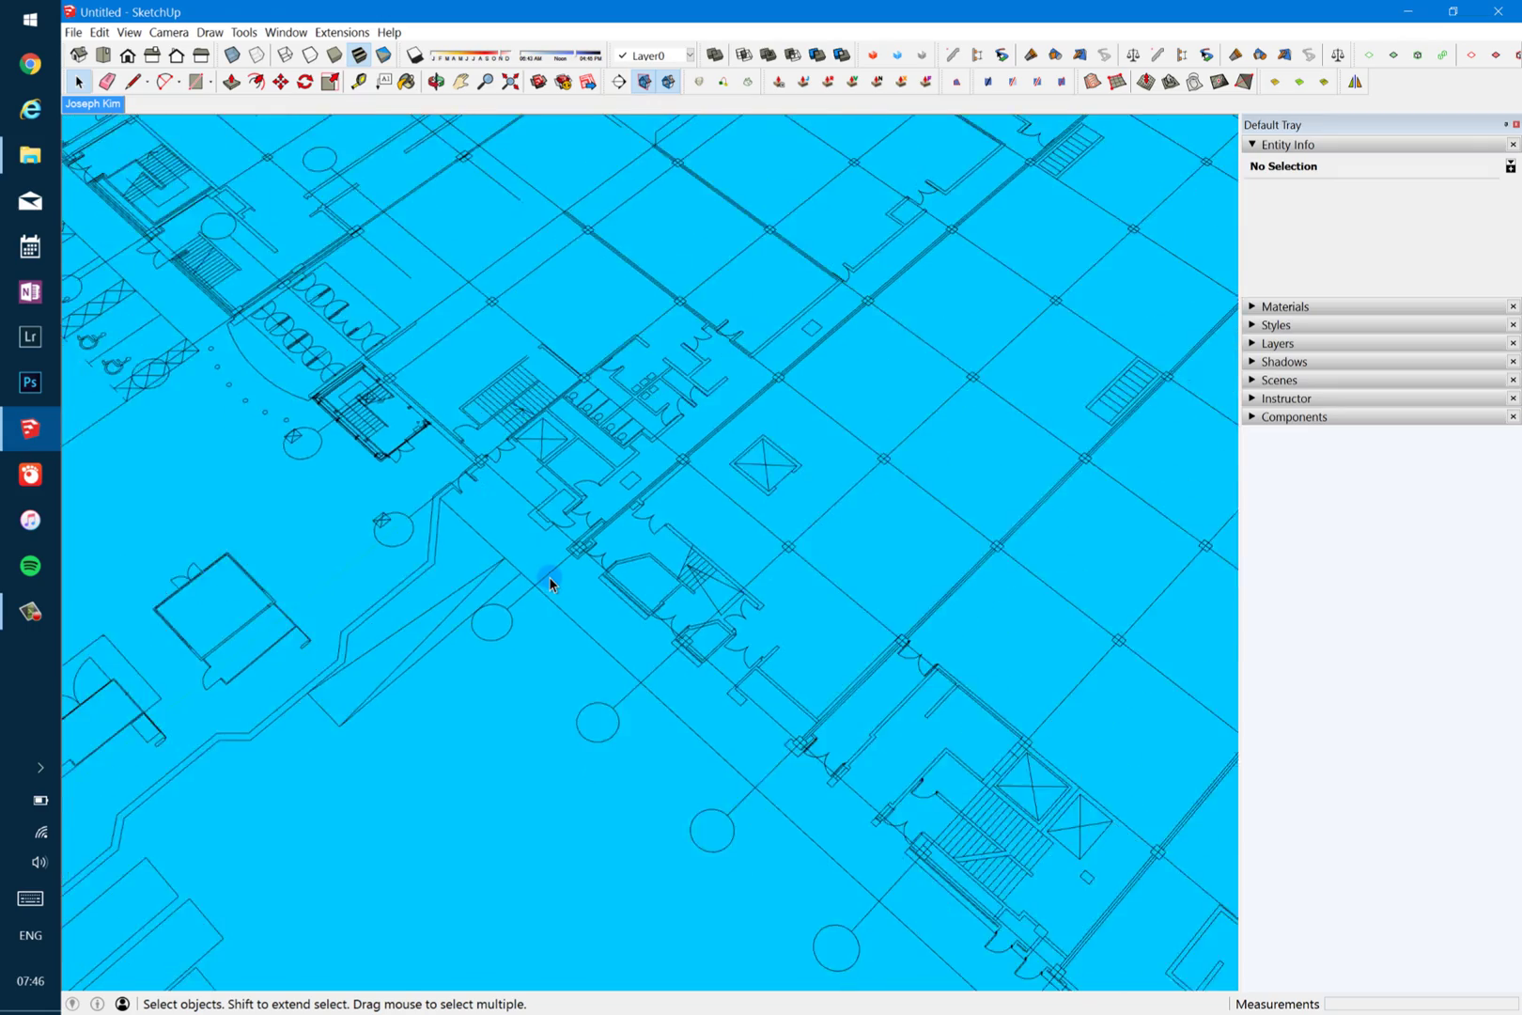
pyautogui.scroll(-10, 498, 563)
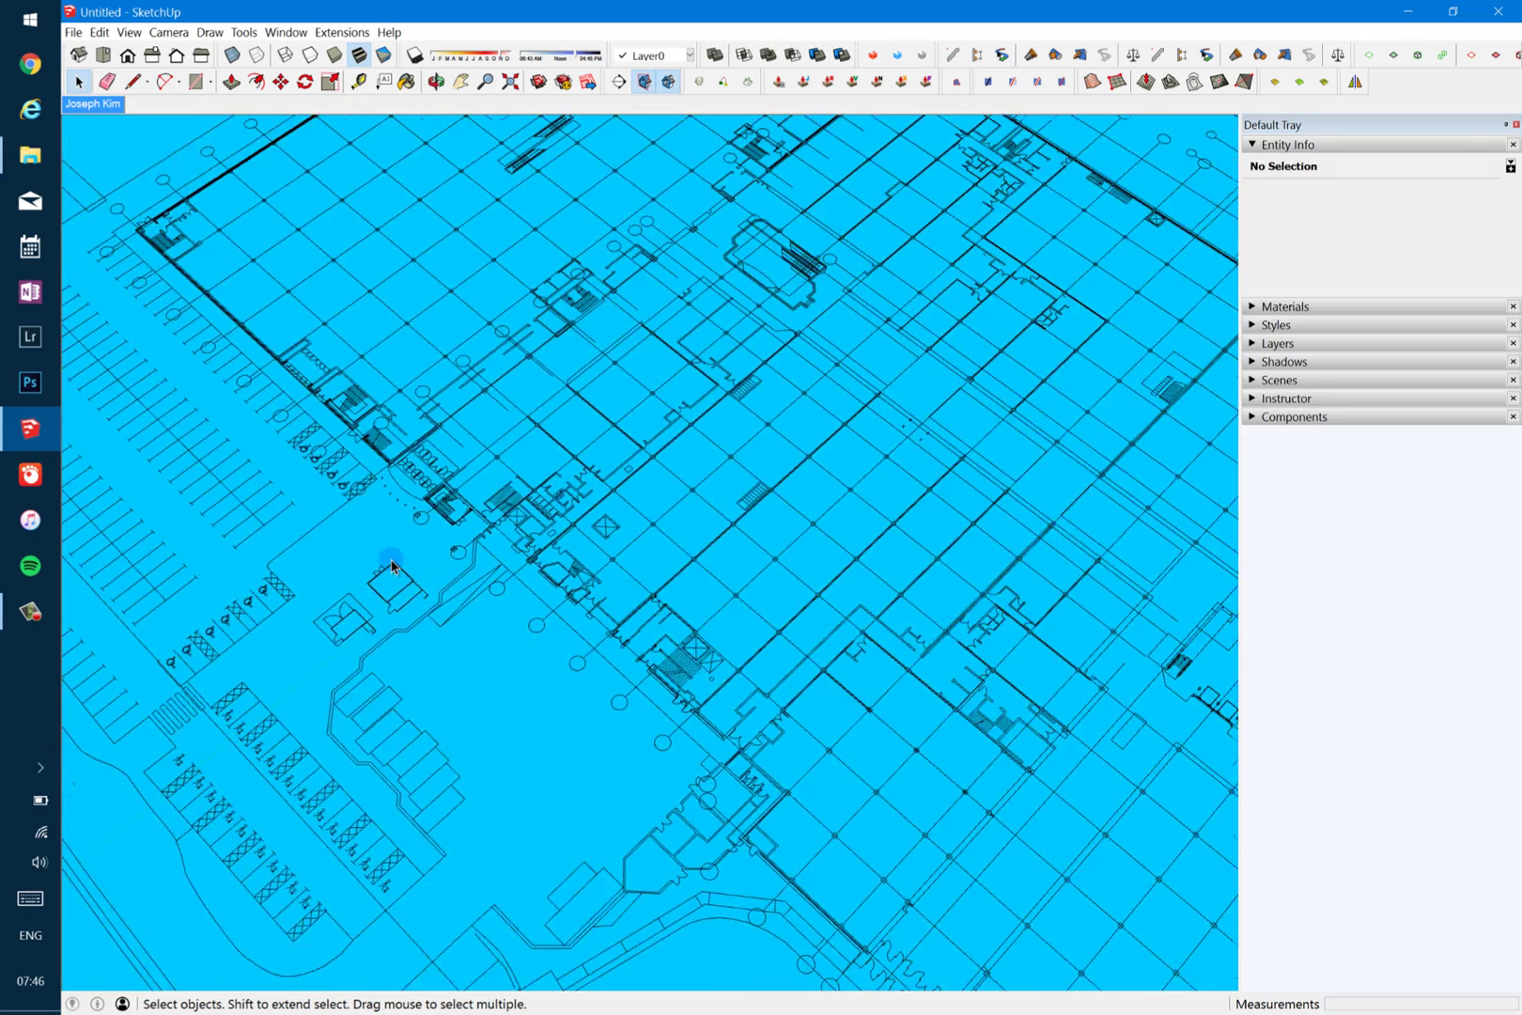
pyautogui.scroll(-4, 410, 512)
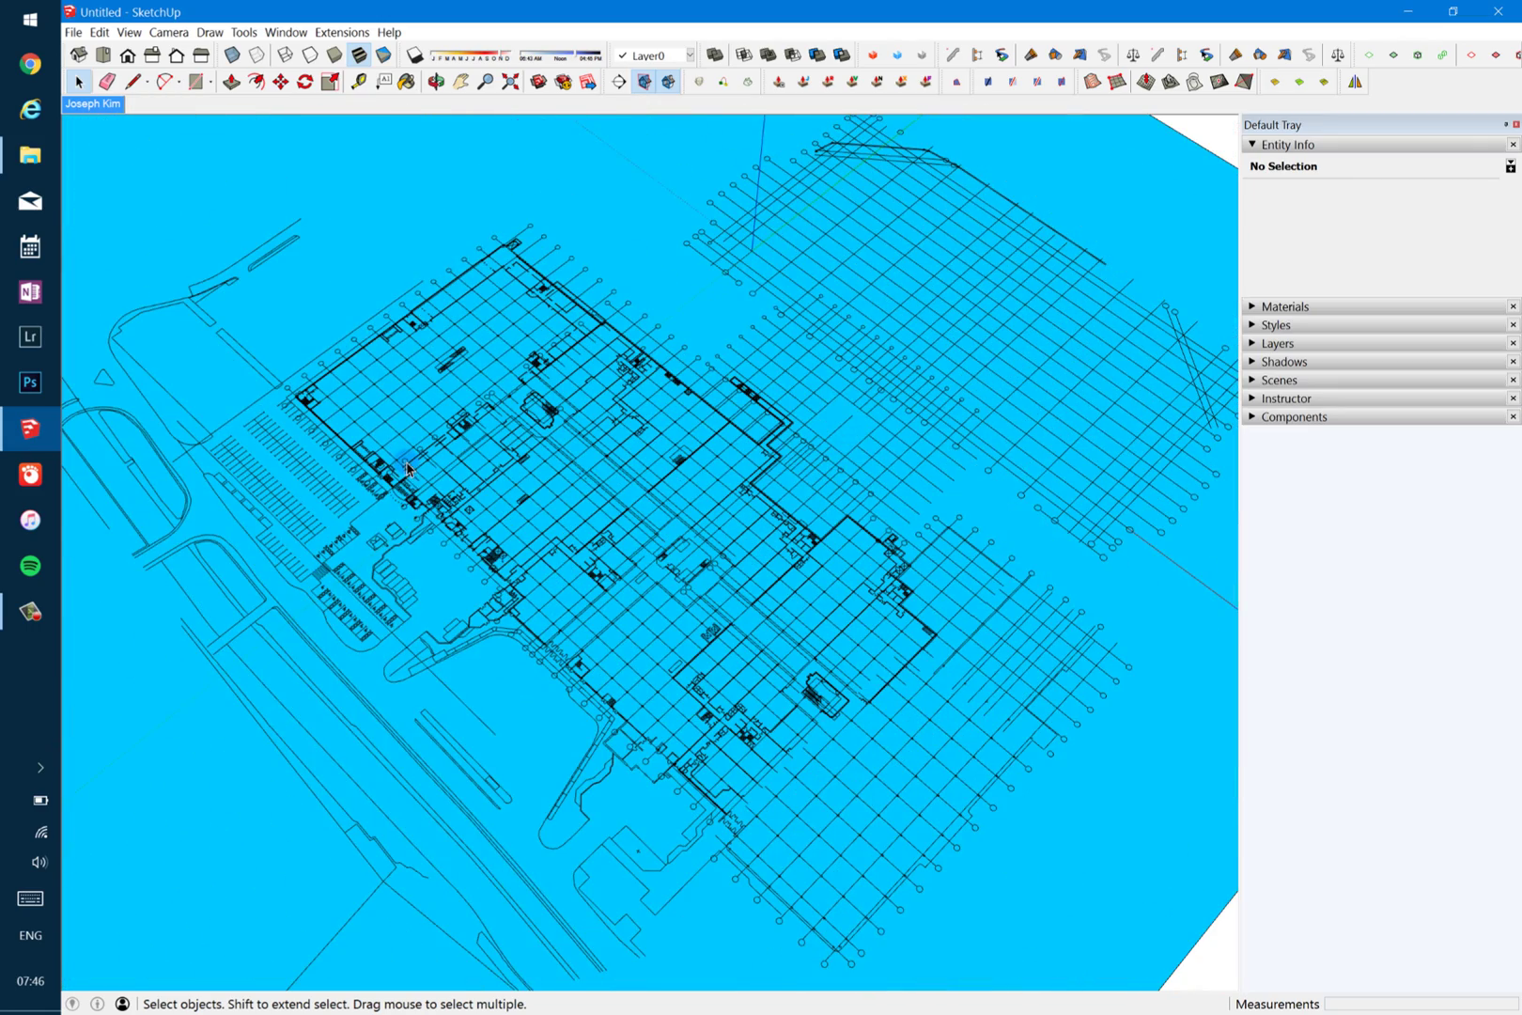
pyautogui.scroll(6, 418, 512)
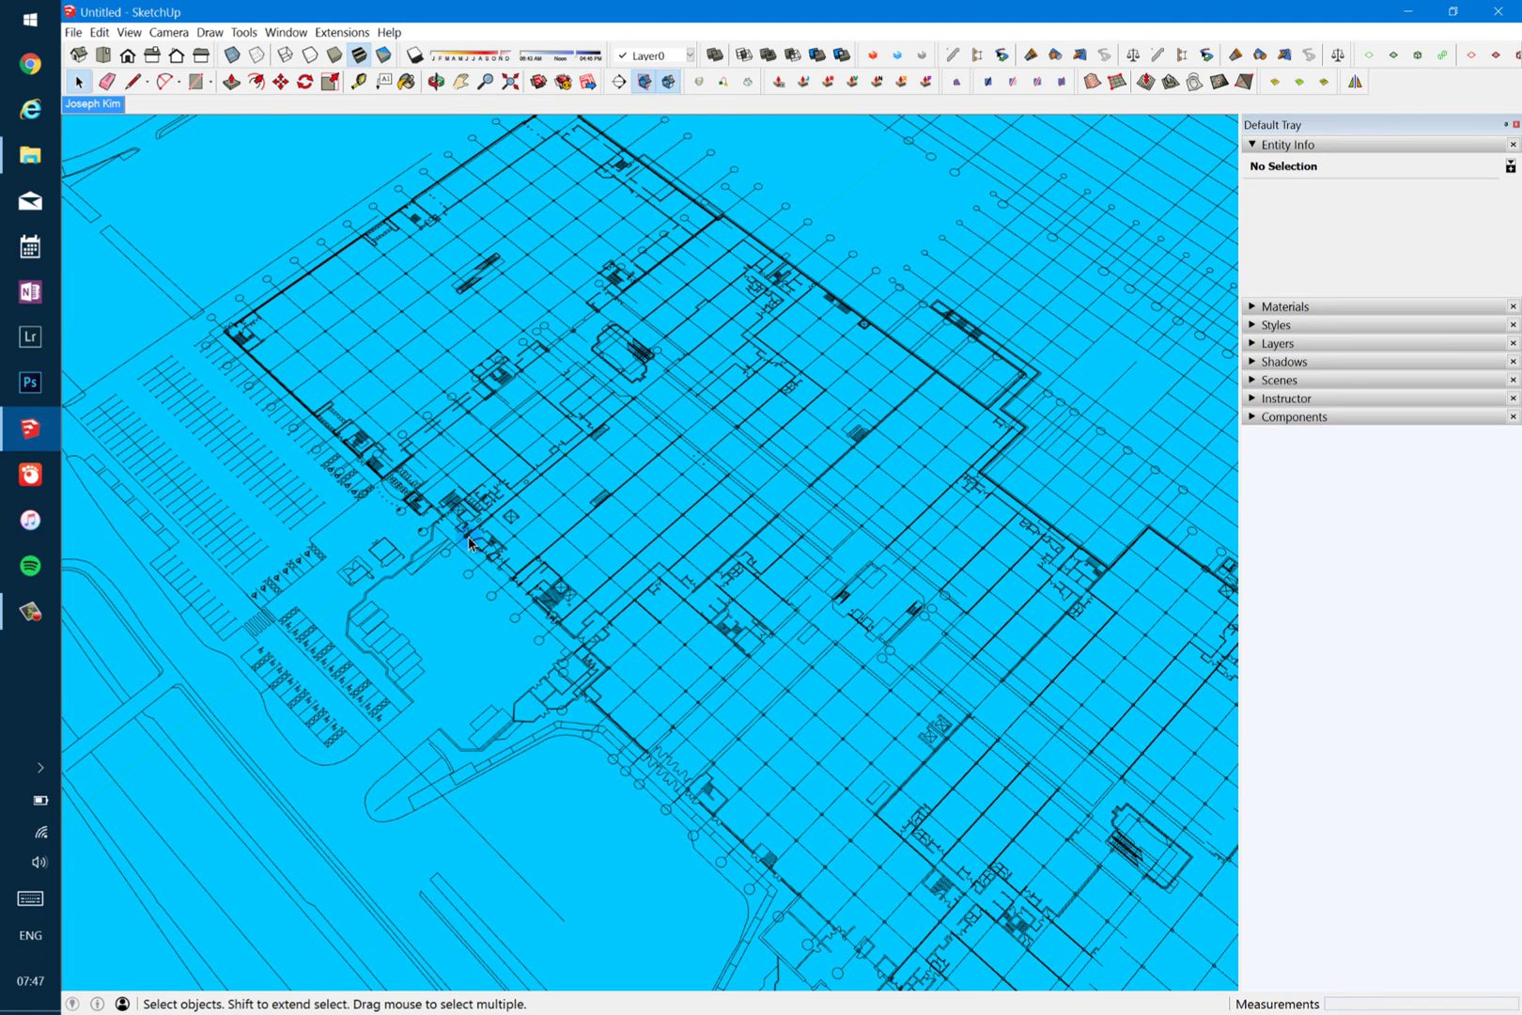
pyautogui.scroll(5, 470, 542)
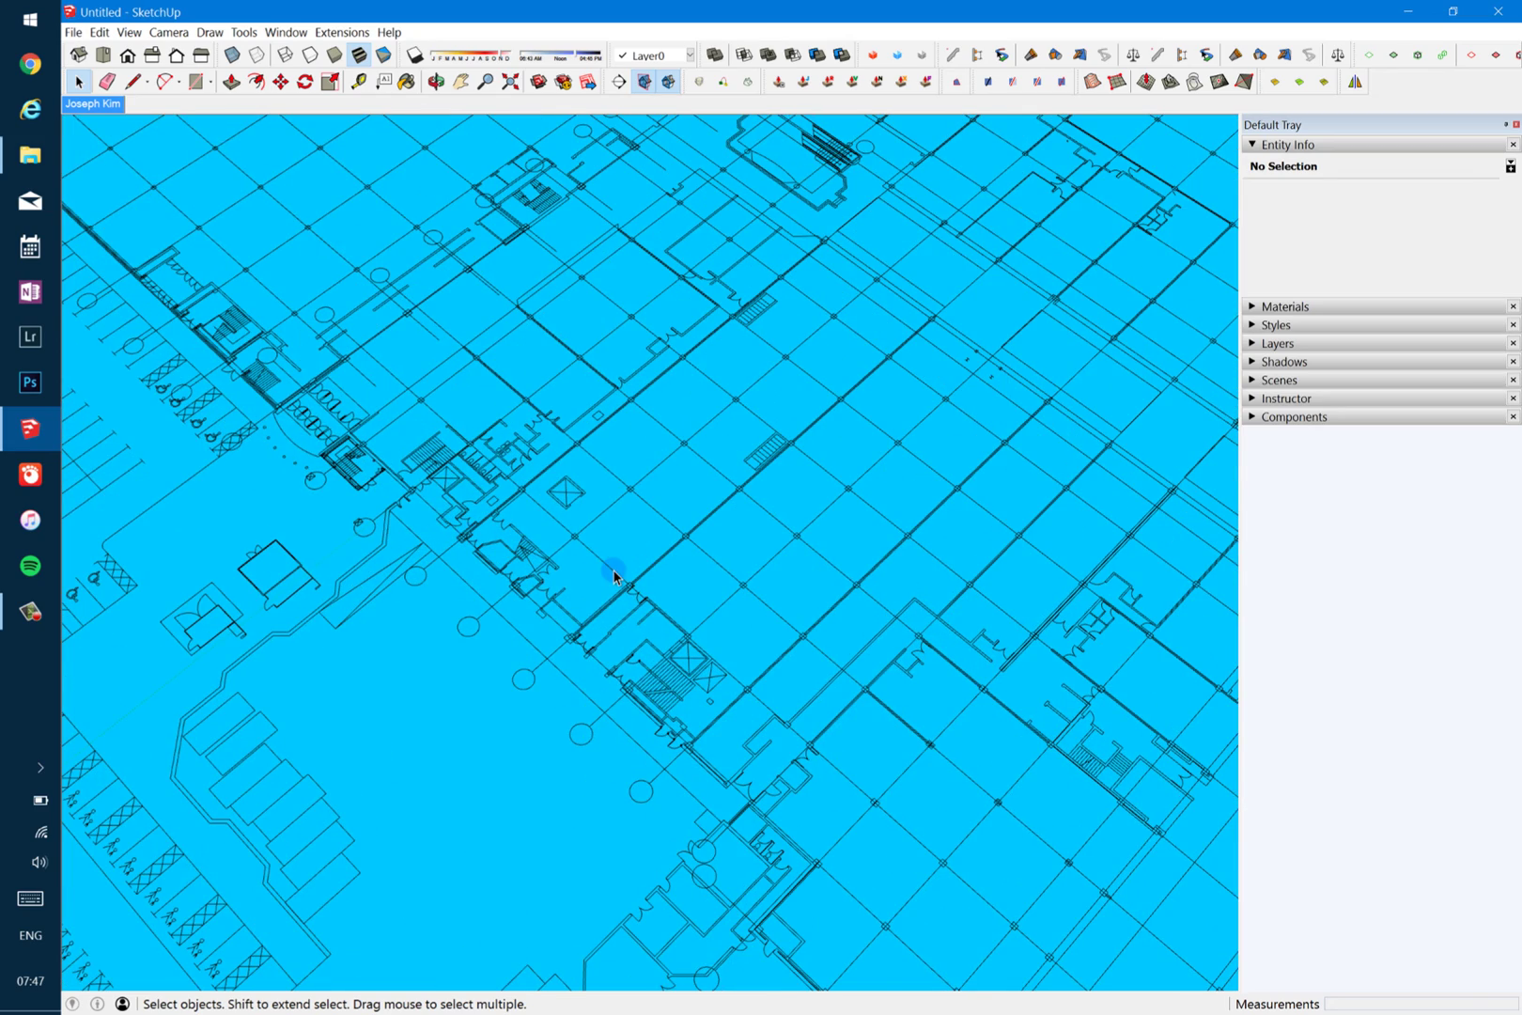
pyautogui.scroll(-3, 613, 575)
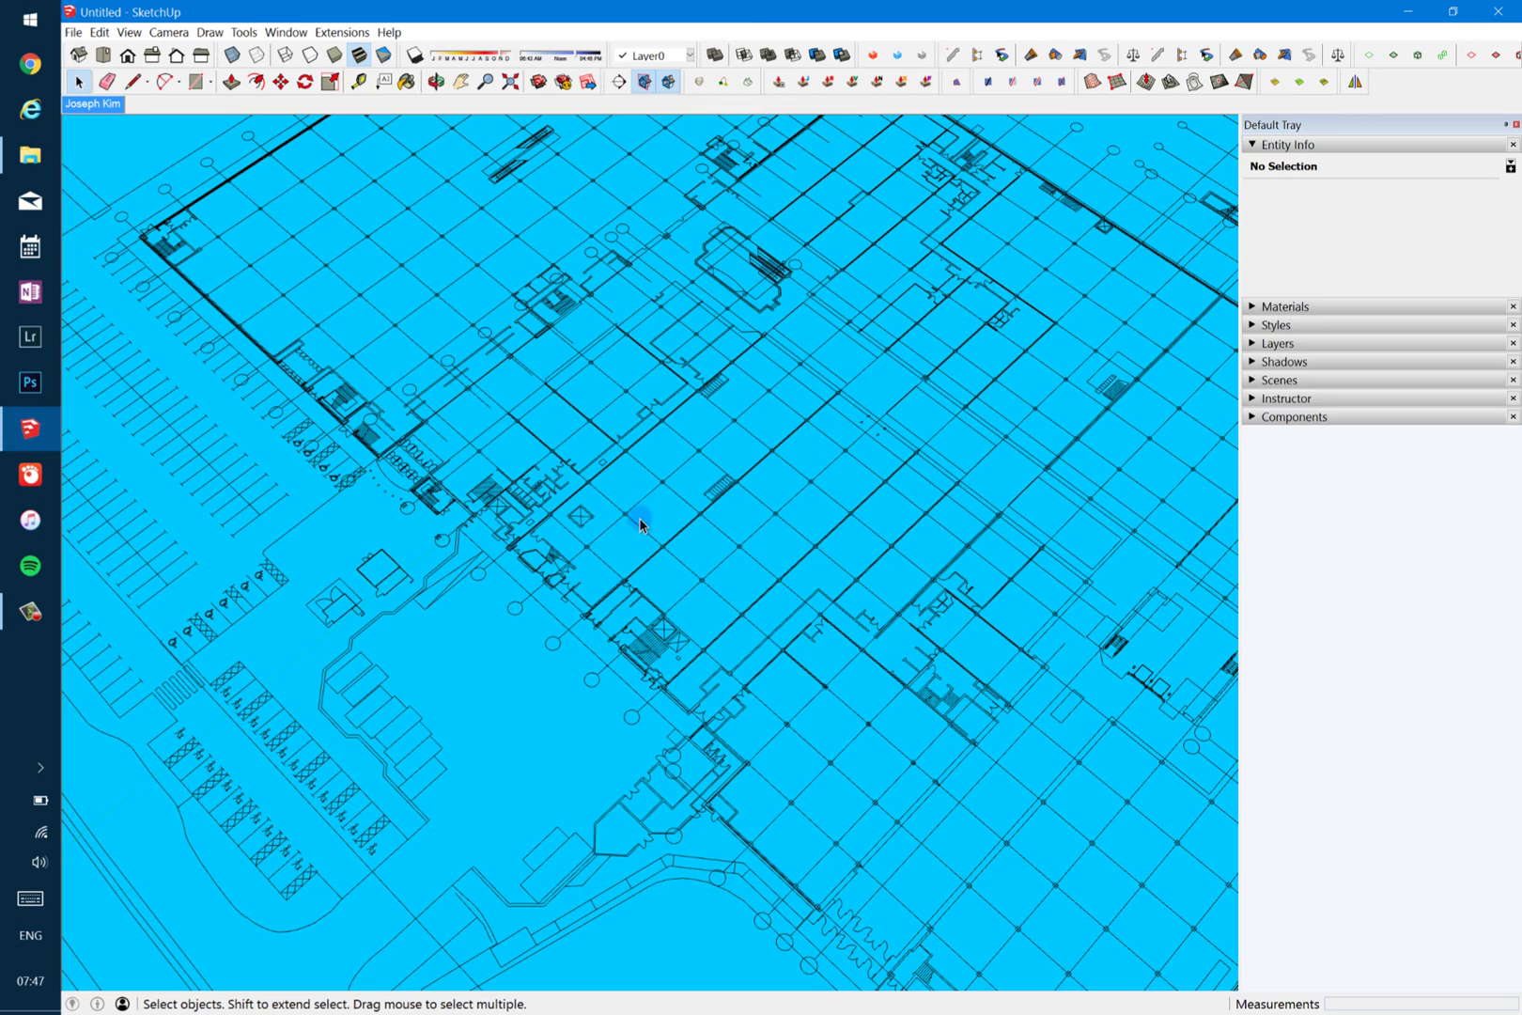
pyautogui.scroll(-6, 639, 518)
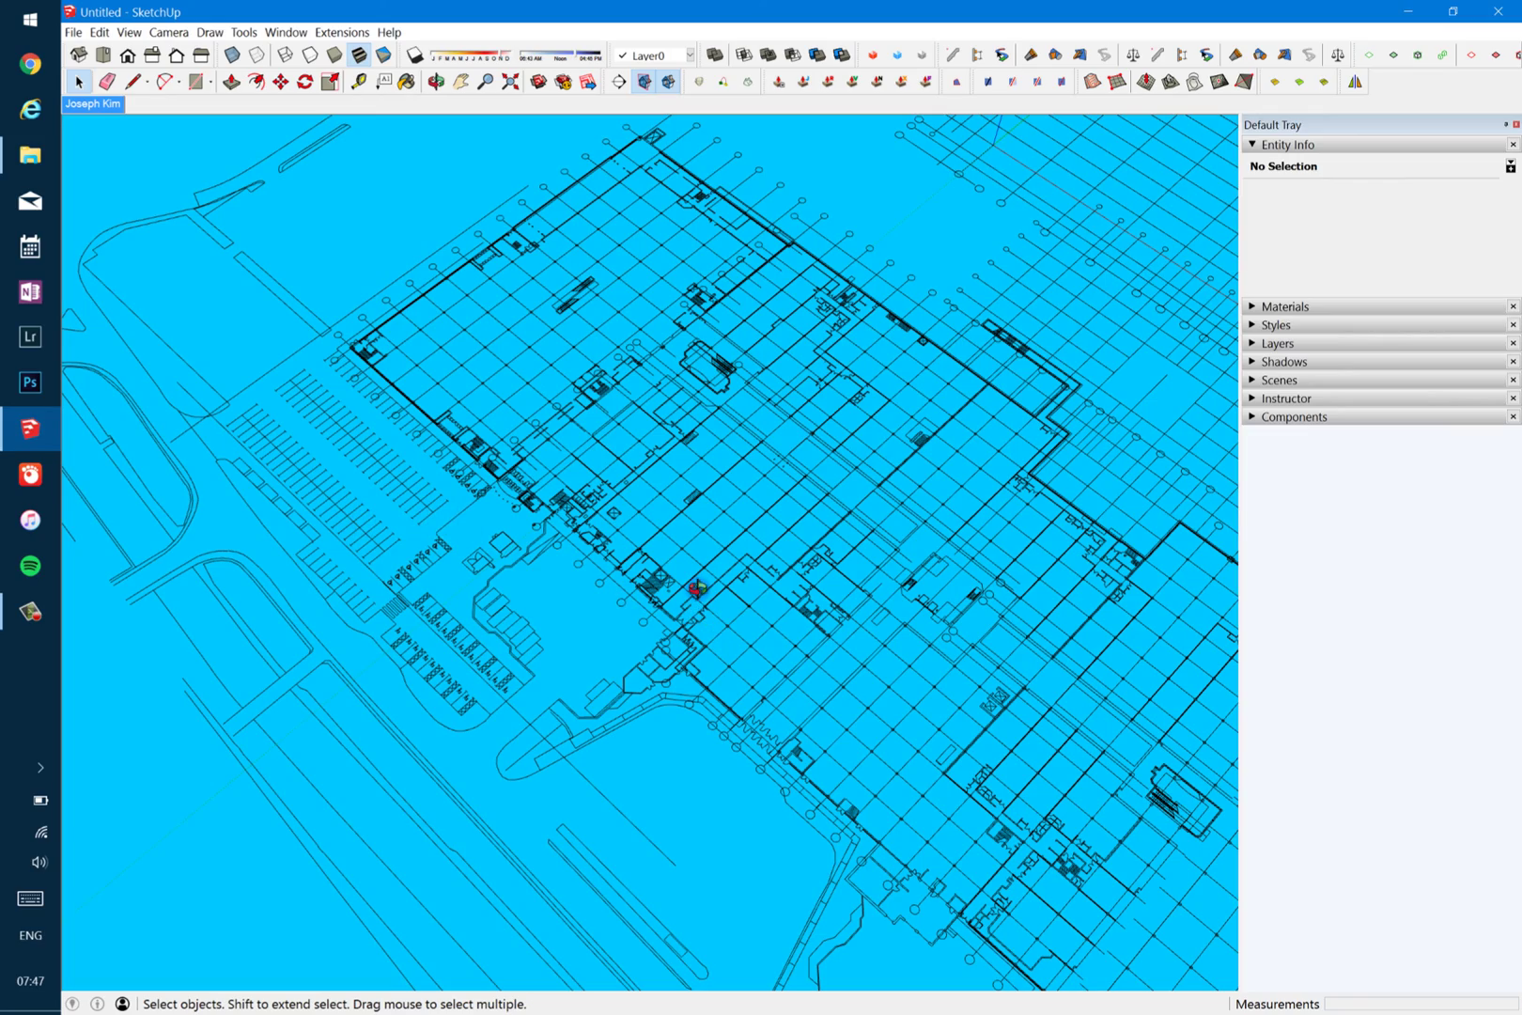
pyautogui.press('o')
pyautogui.moveTo(689, 565); pyautogui.dragTo(470, 571)
pyautogui.press('space')
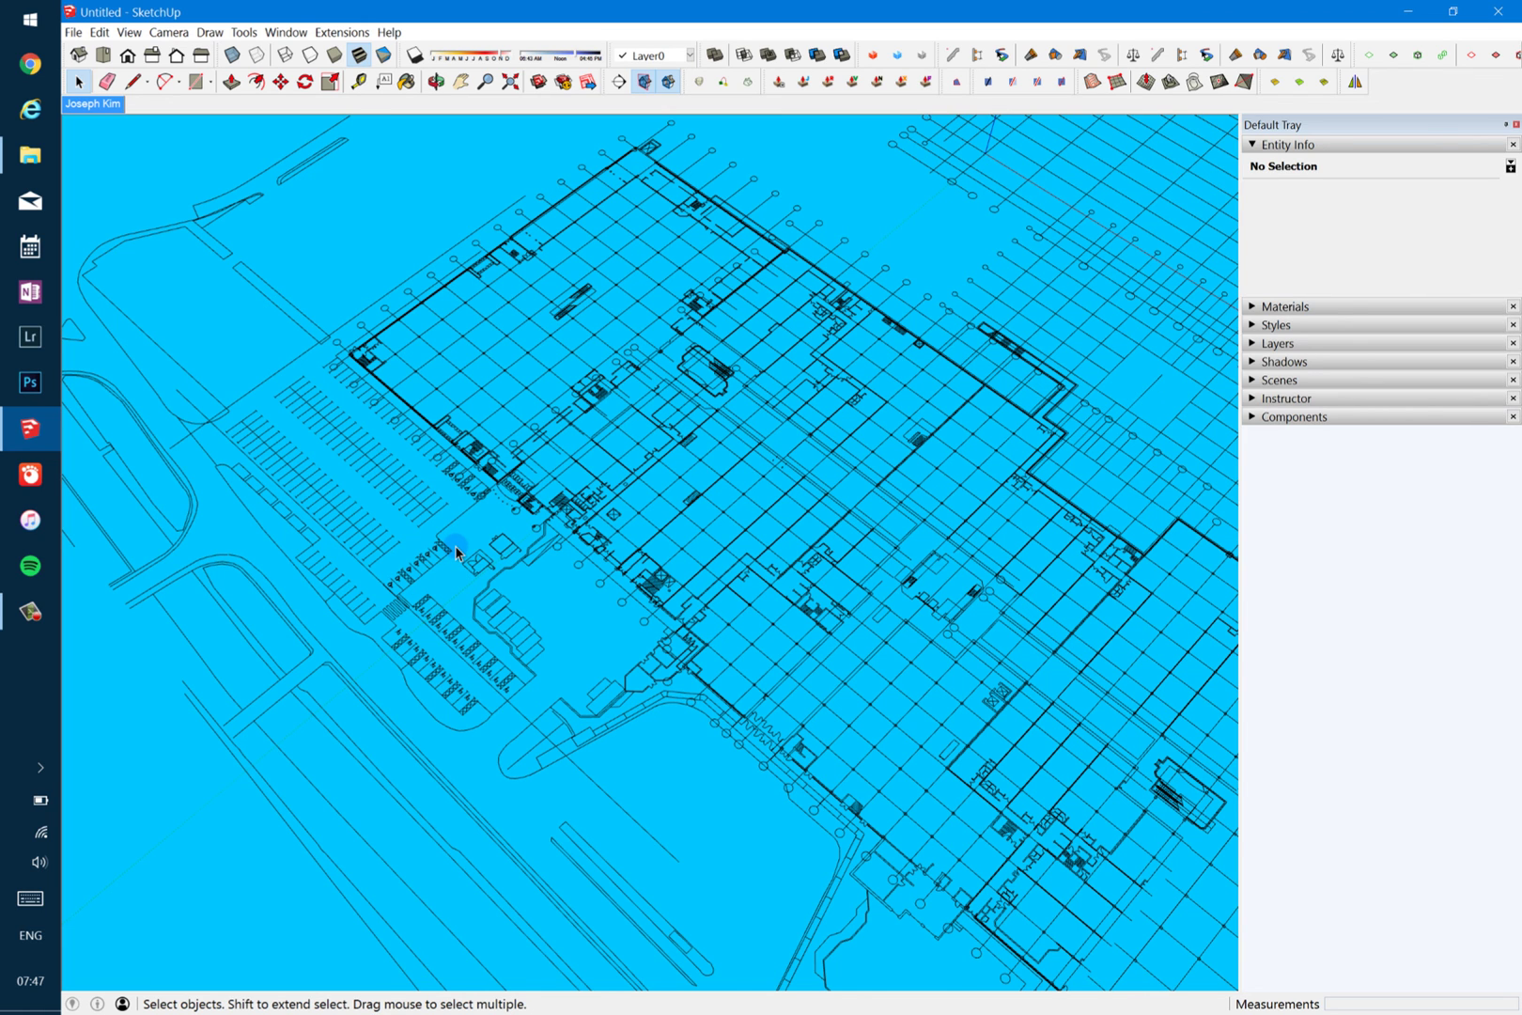
pyautogui.scroll(-3, 456, 553)
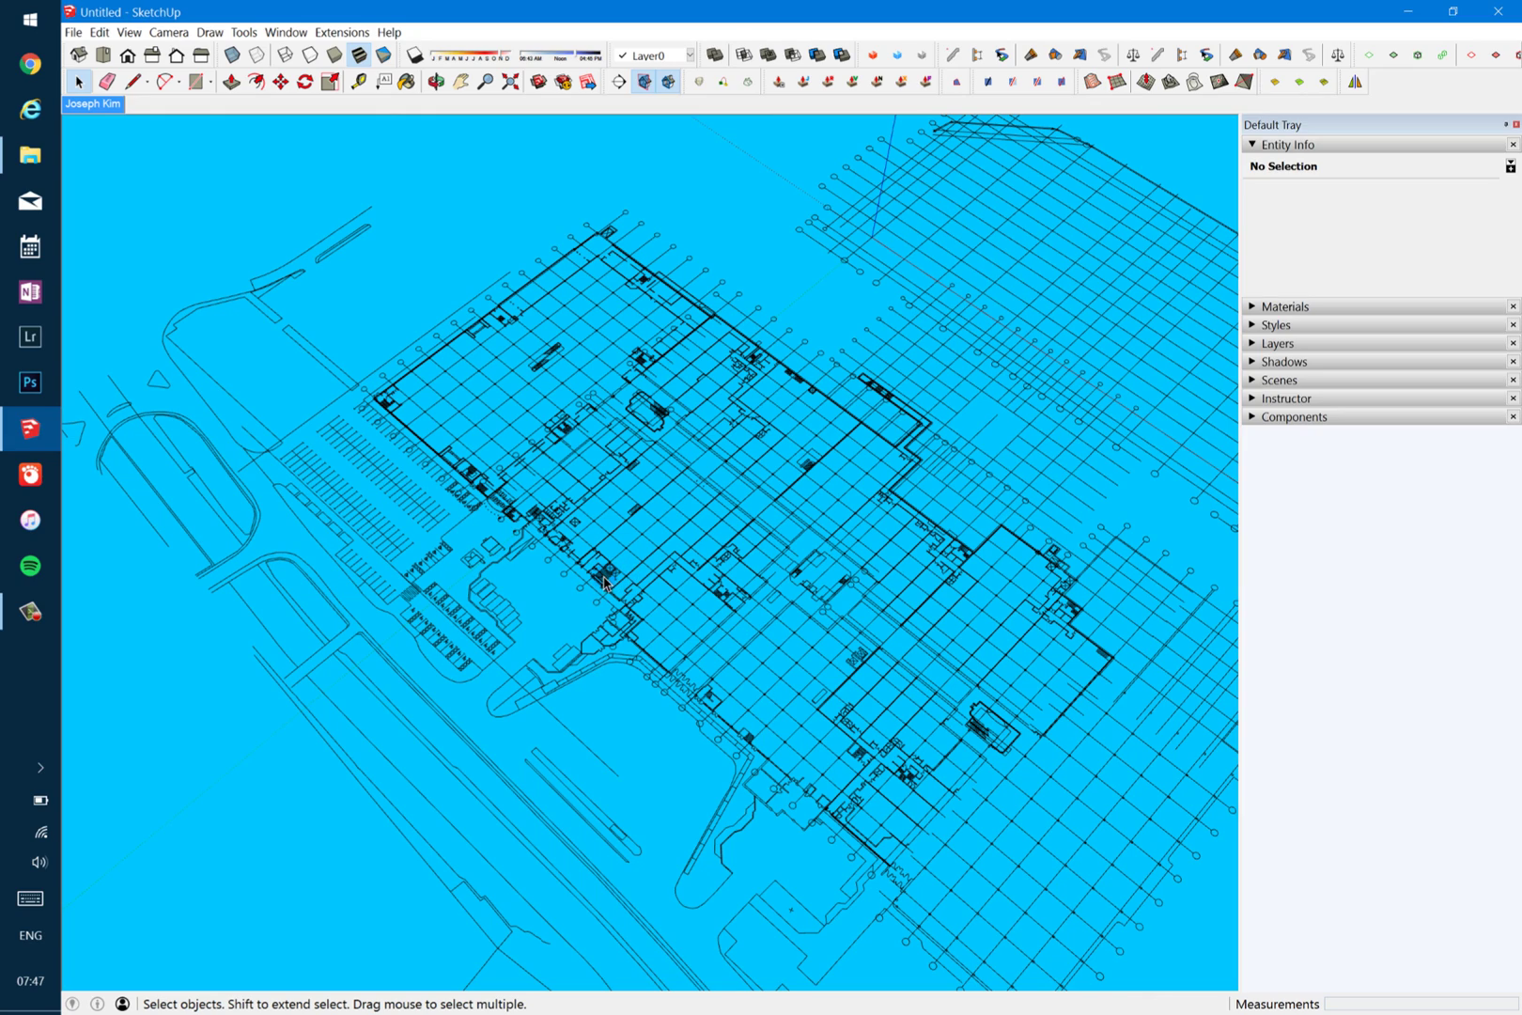
pyautogui.moveTo(606, 592); pyautogui.dragTo(646, 533, button='middle')
pyautogui.scroll(-2, 648, 537)
pyautogui.scroll(-1, 646, 541)
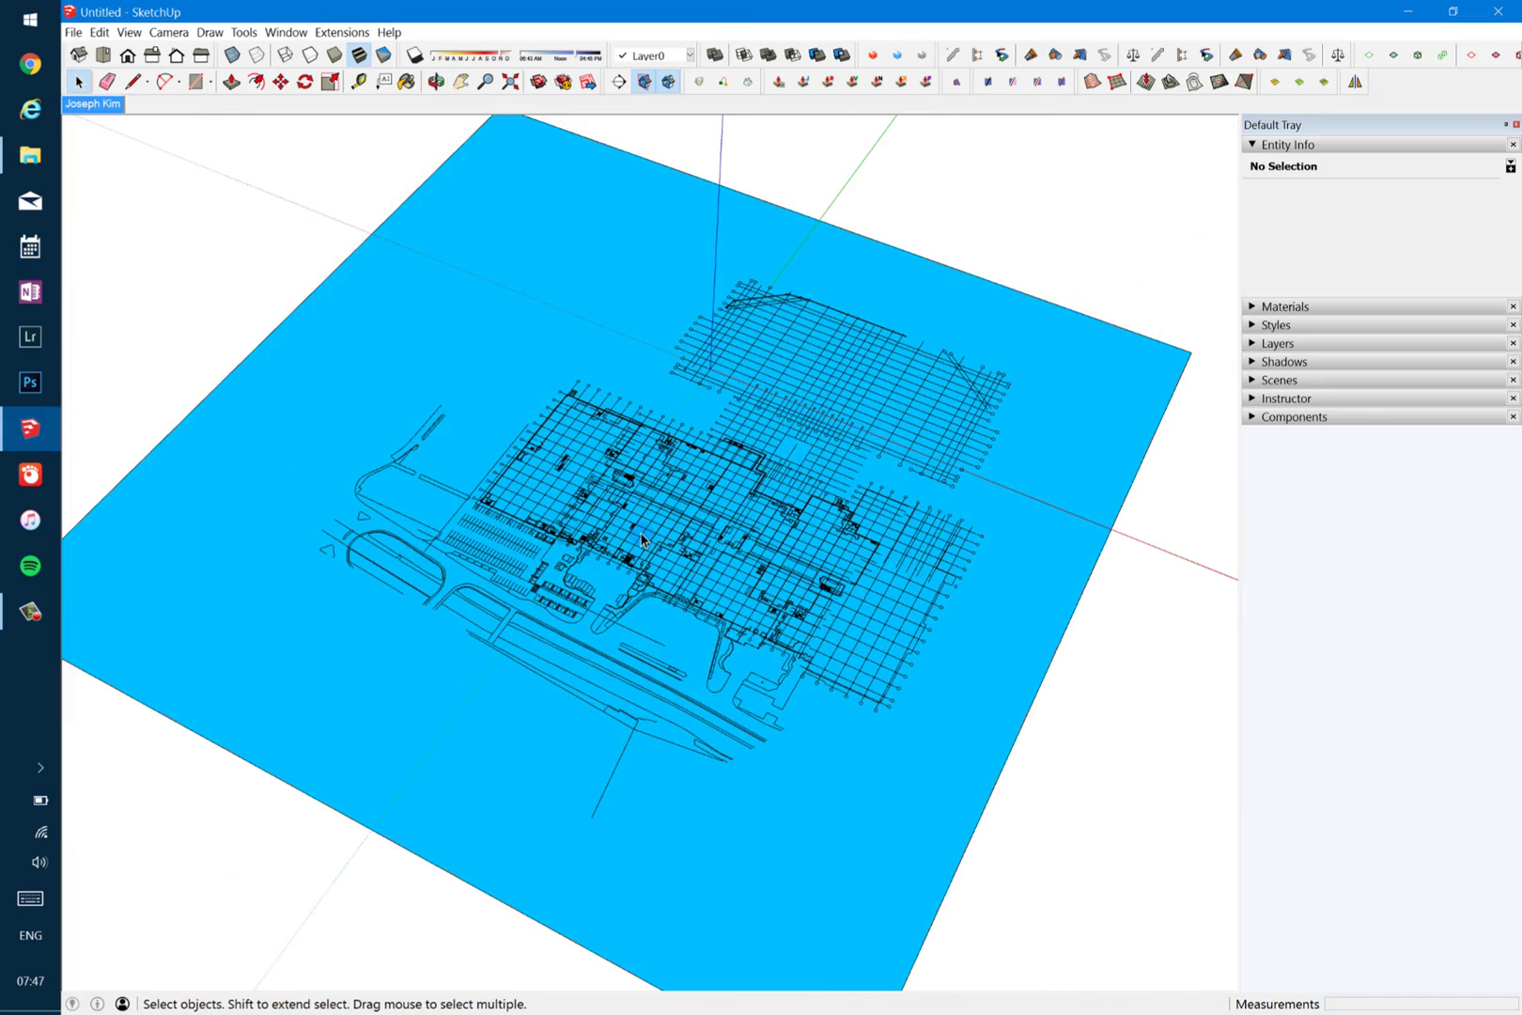
pyautogui.scroll(5, 711, 380)
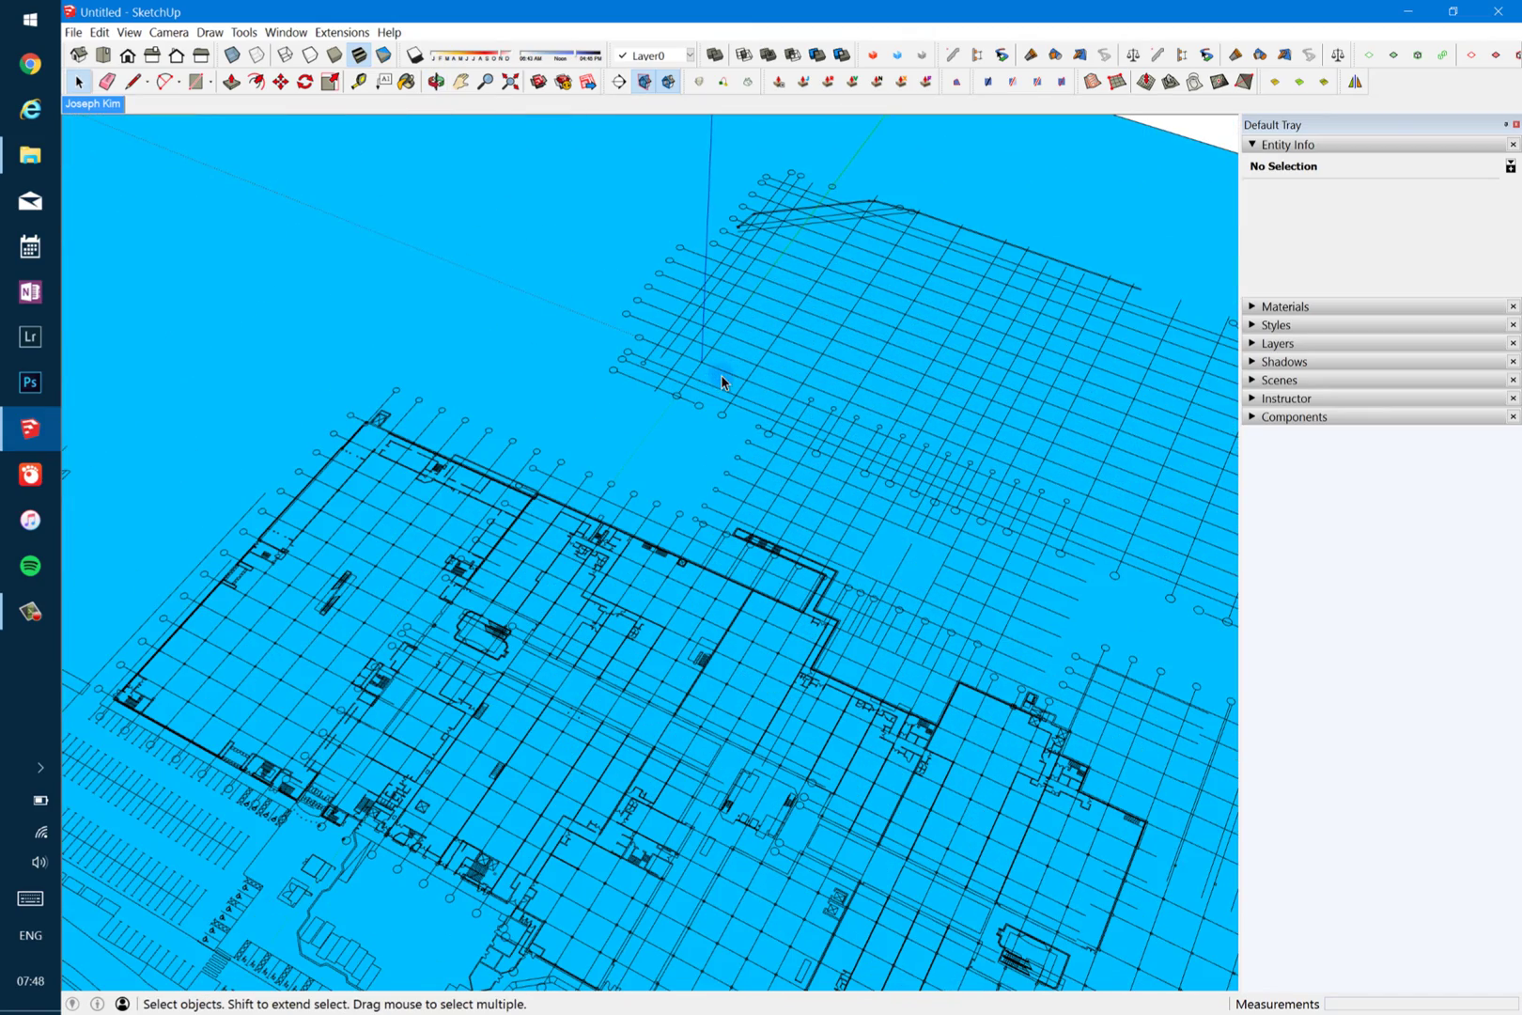
pyautogui.moveTo(724, 485); pyautogui.dragTo(712, 445, button='middle')
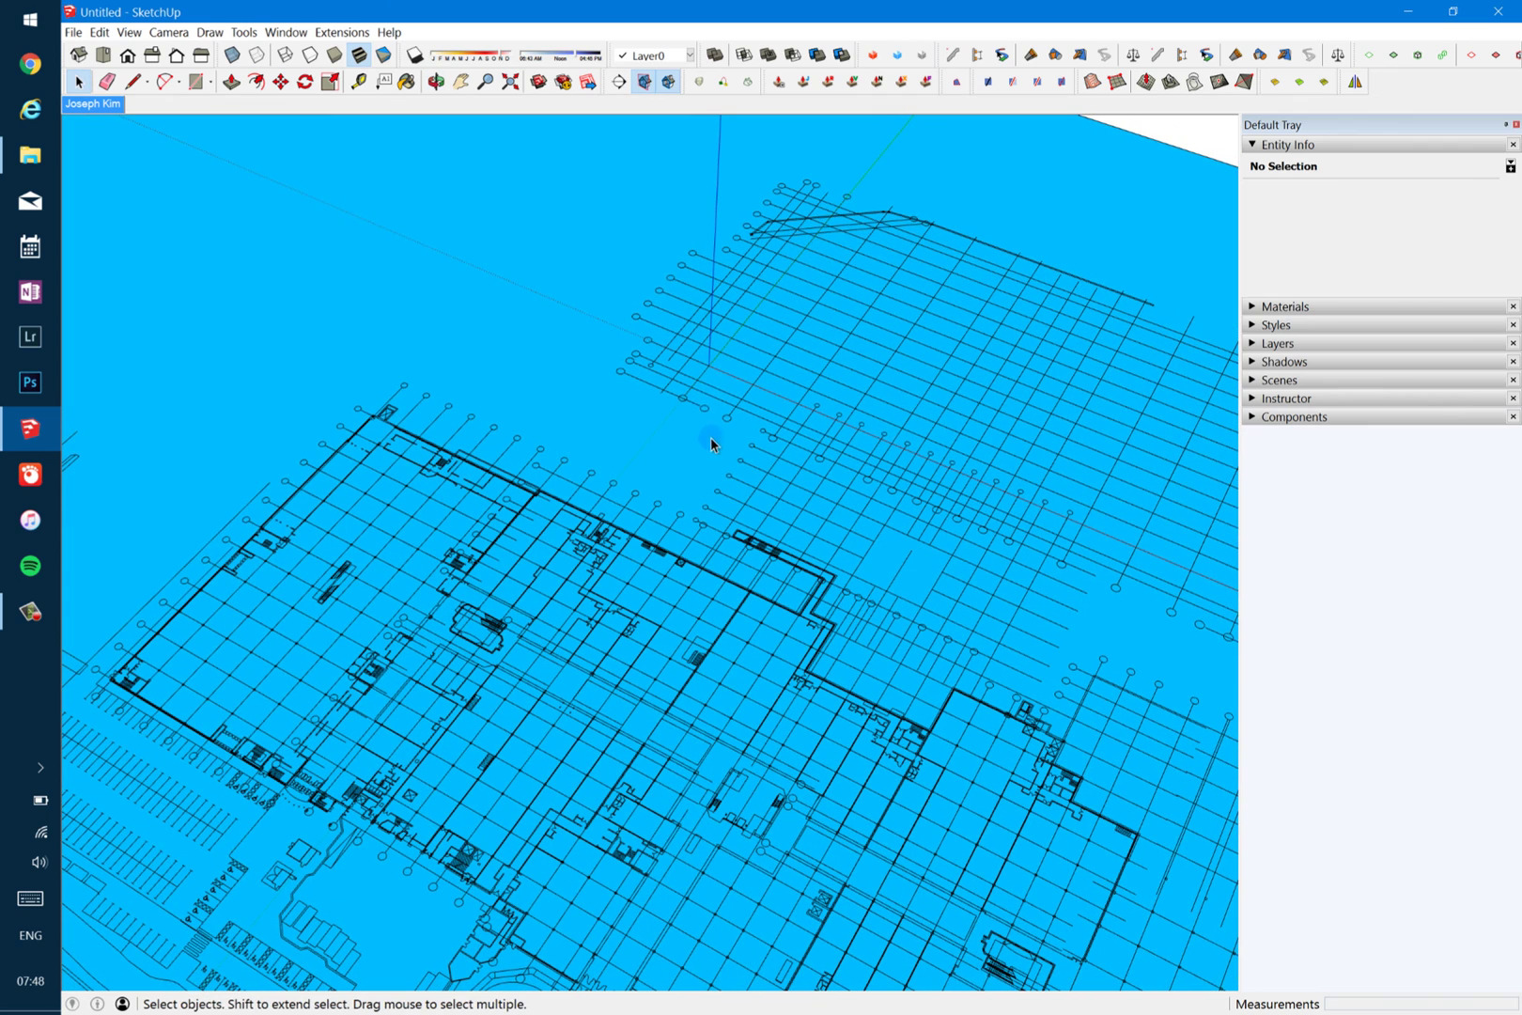
pyautogui.click(709, 370)
pyautogui.scroll(-5, 605, 409)
pyautogui.scroll(5, 632, 425)
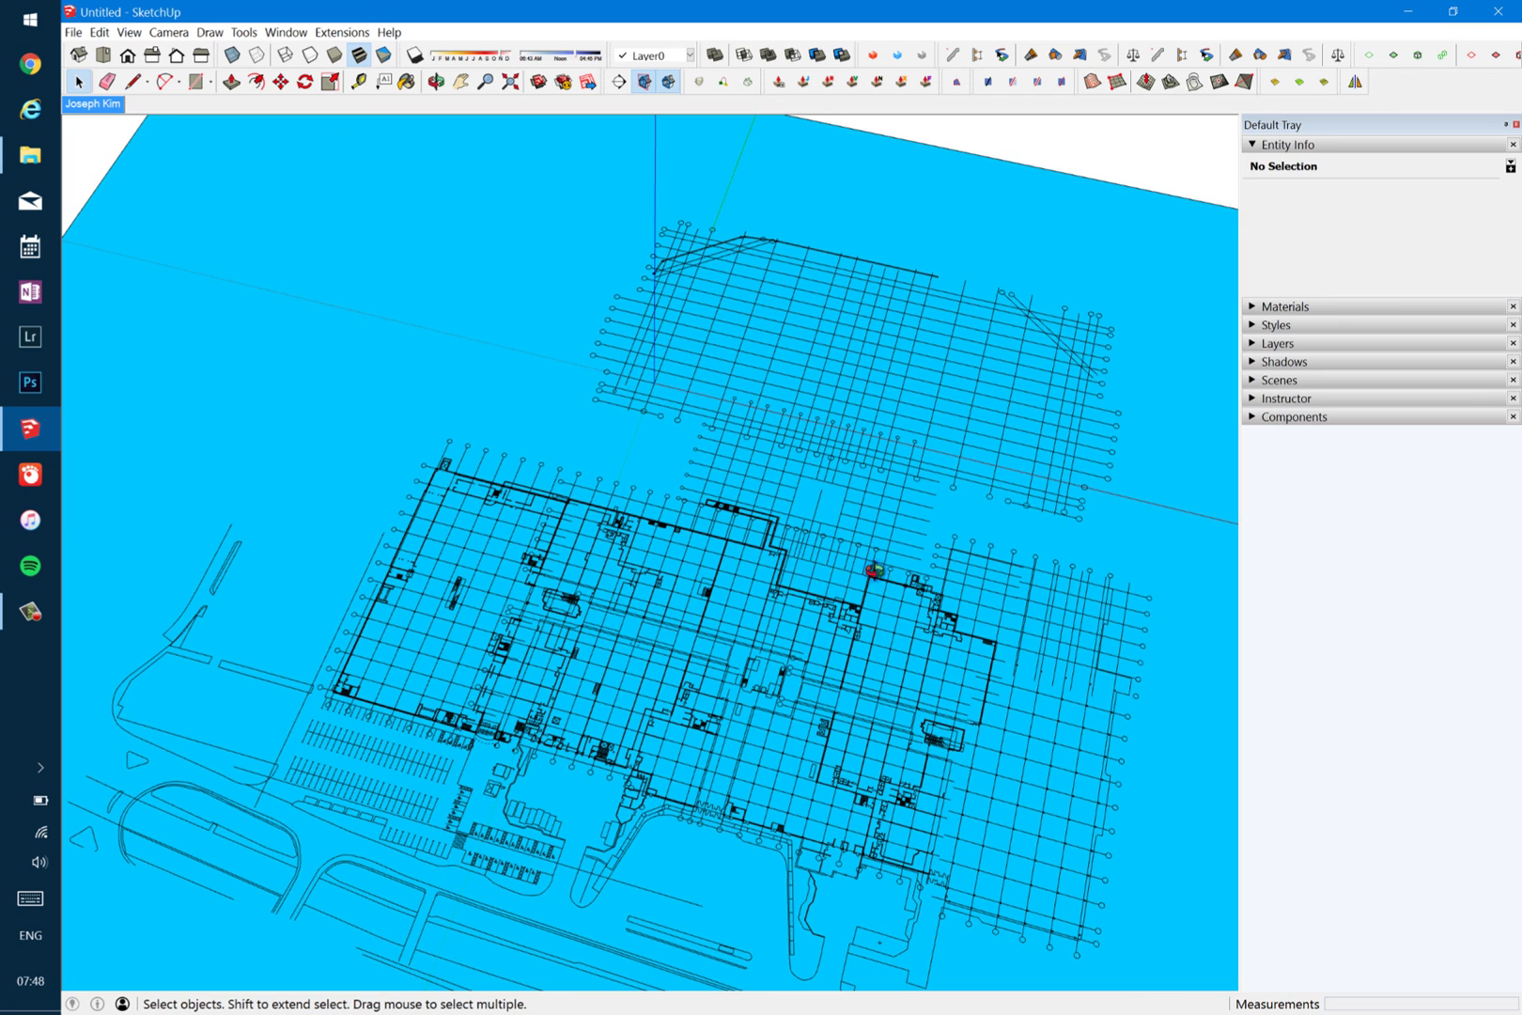
pyautogui.moveTo(893, 592); pyautogui.dragTo(813, 498, button='middle')
pyautogui.click(814, 498)
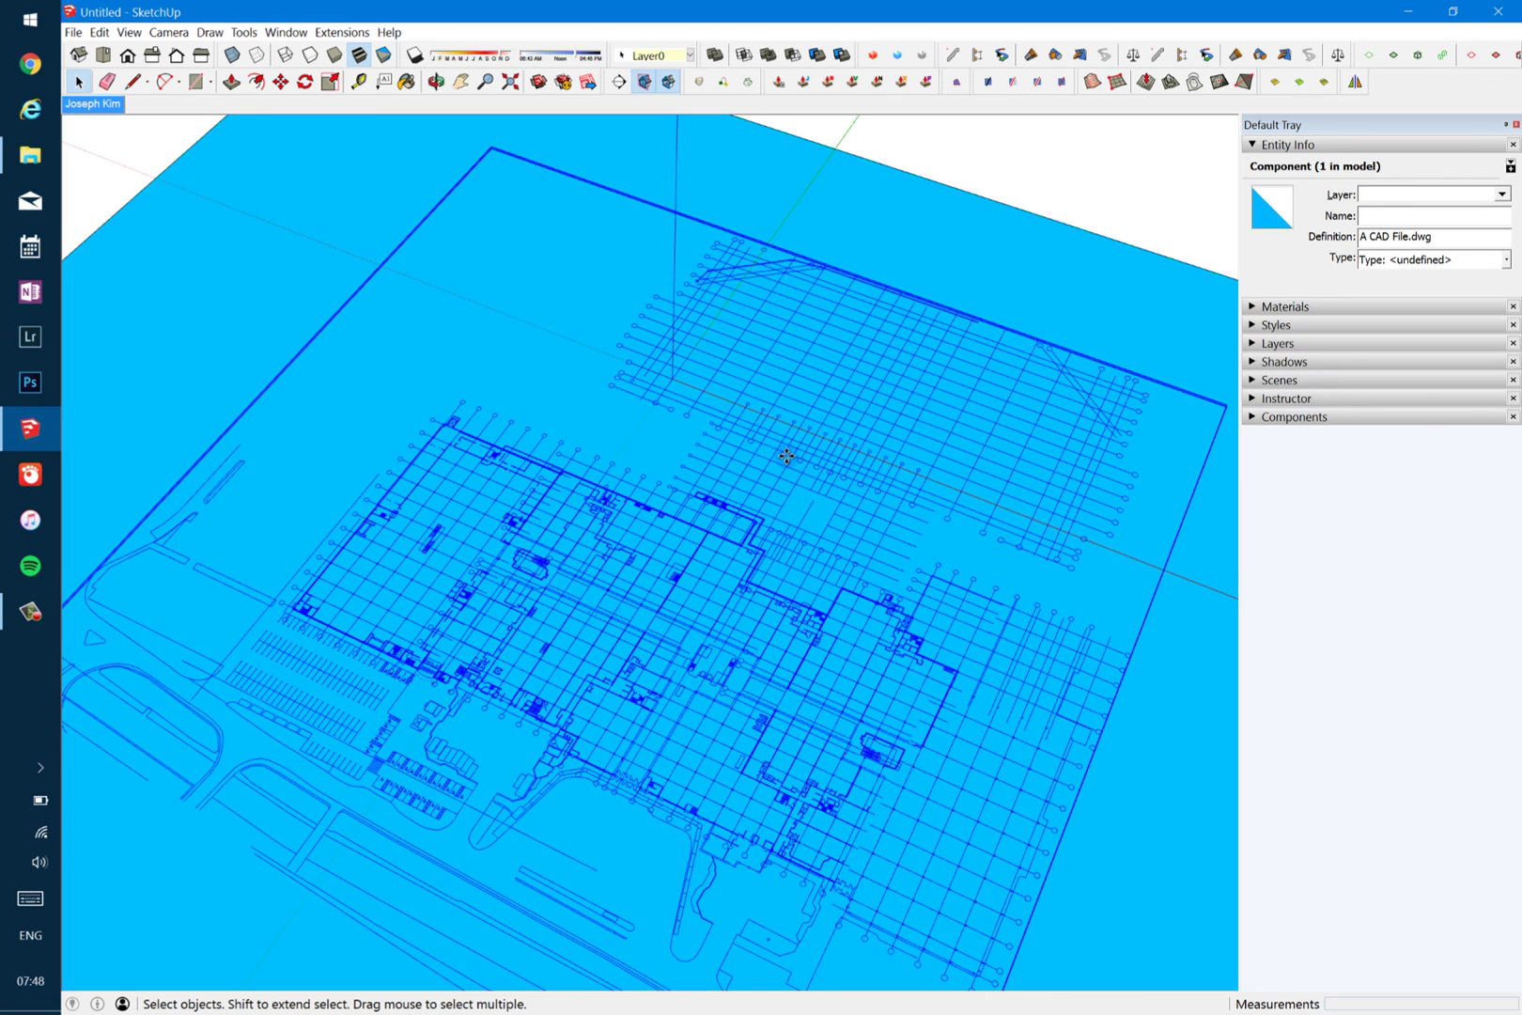
pyautogui.press('m')
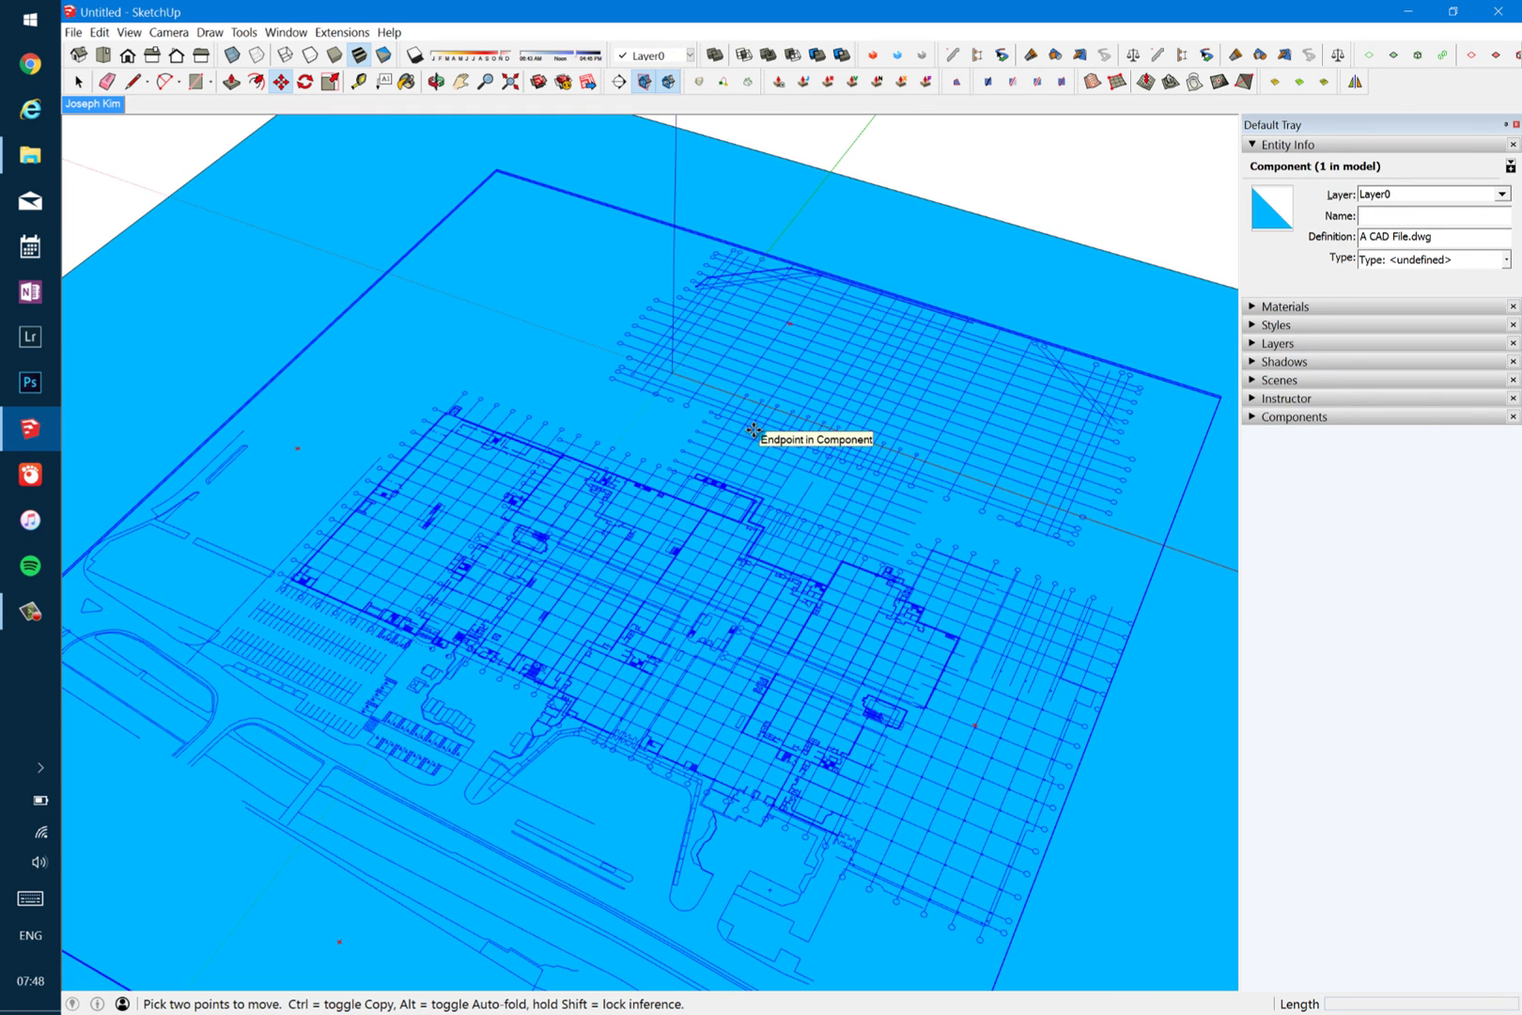
pyautogui.click(753, 429)
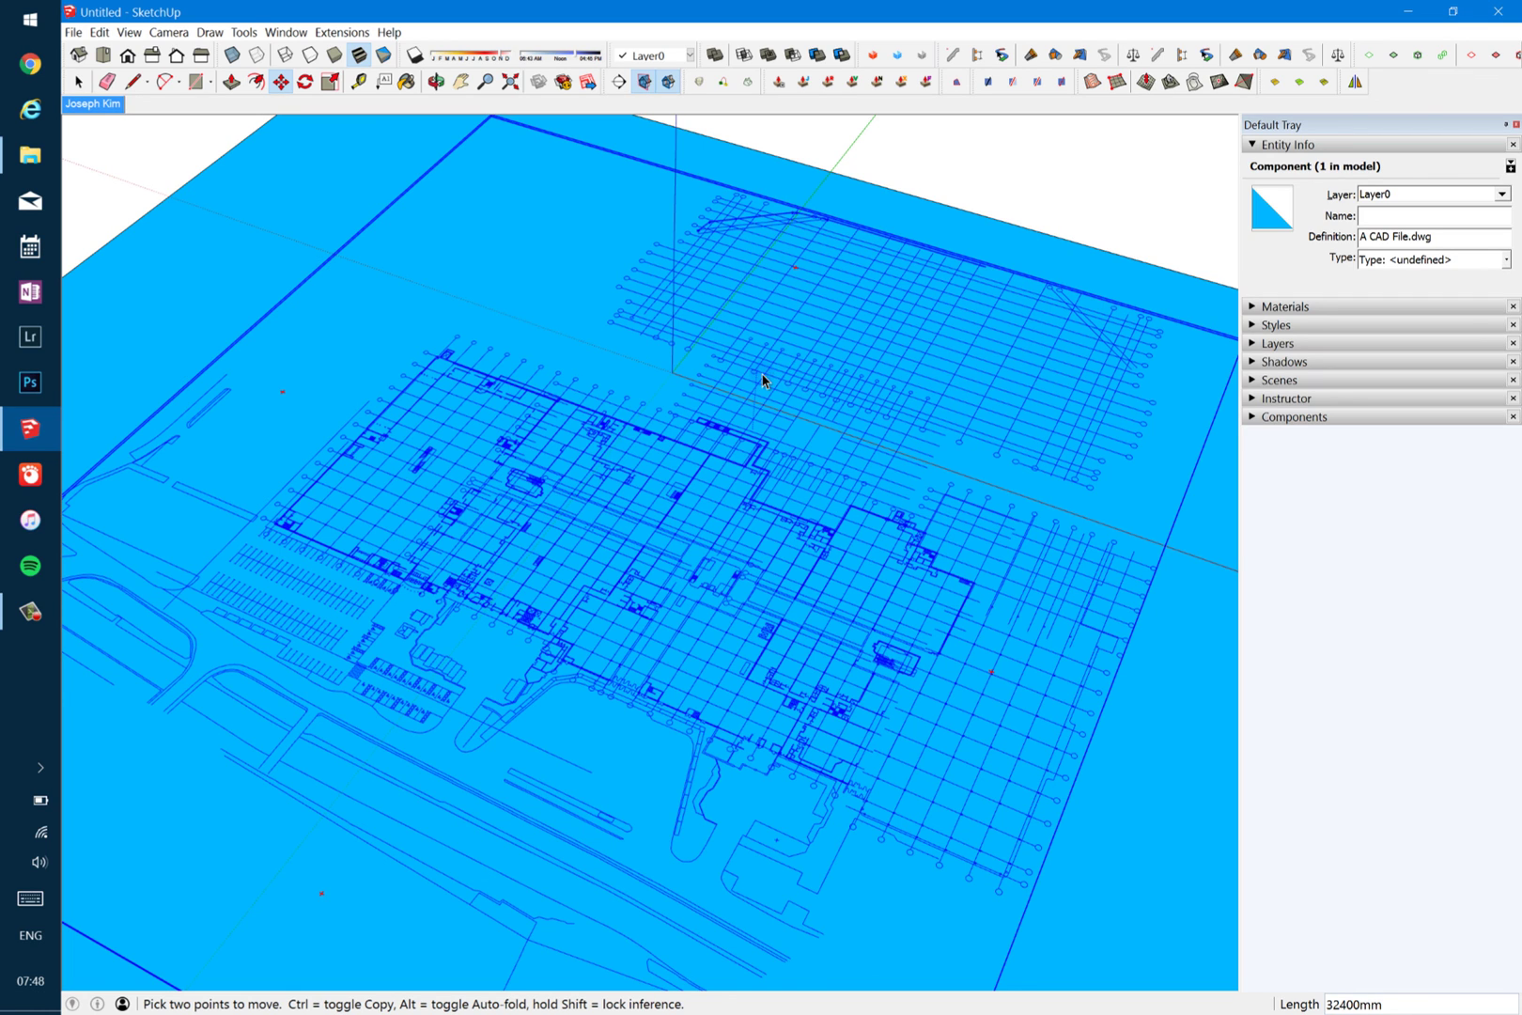
pyautogui.press('Escape')
pyautogui.press('space')
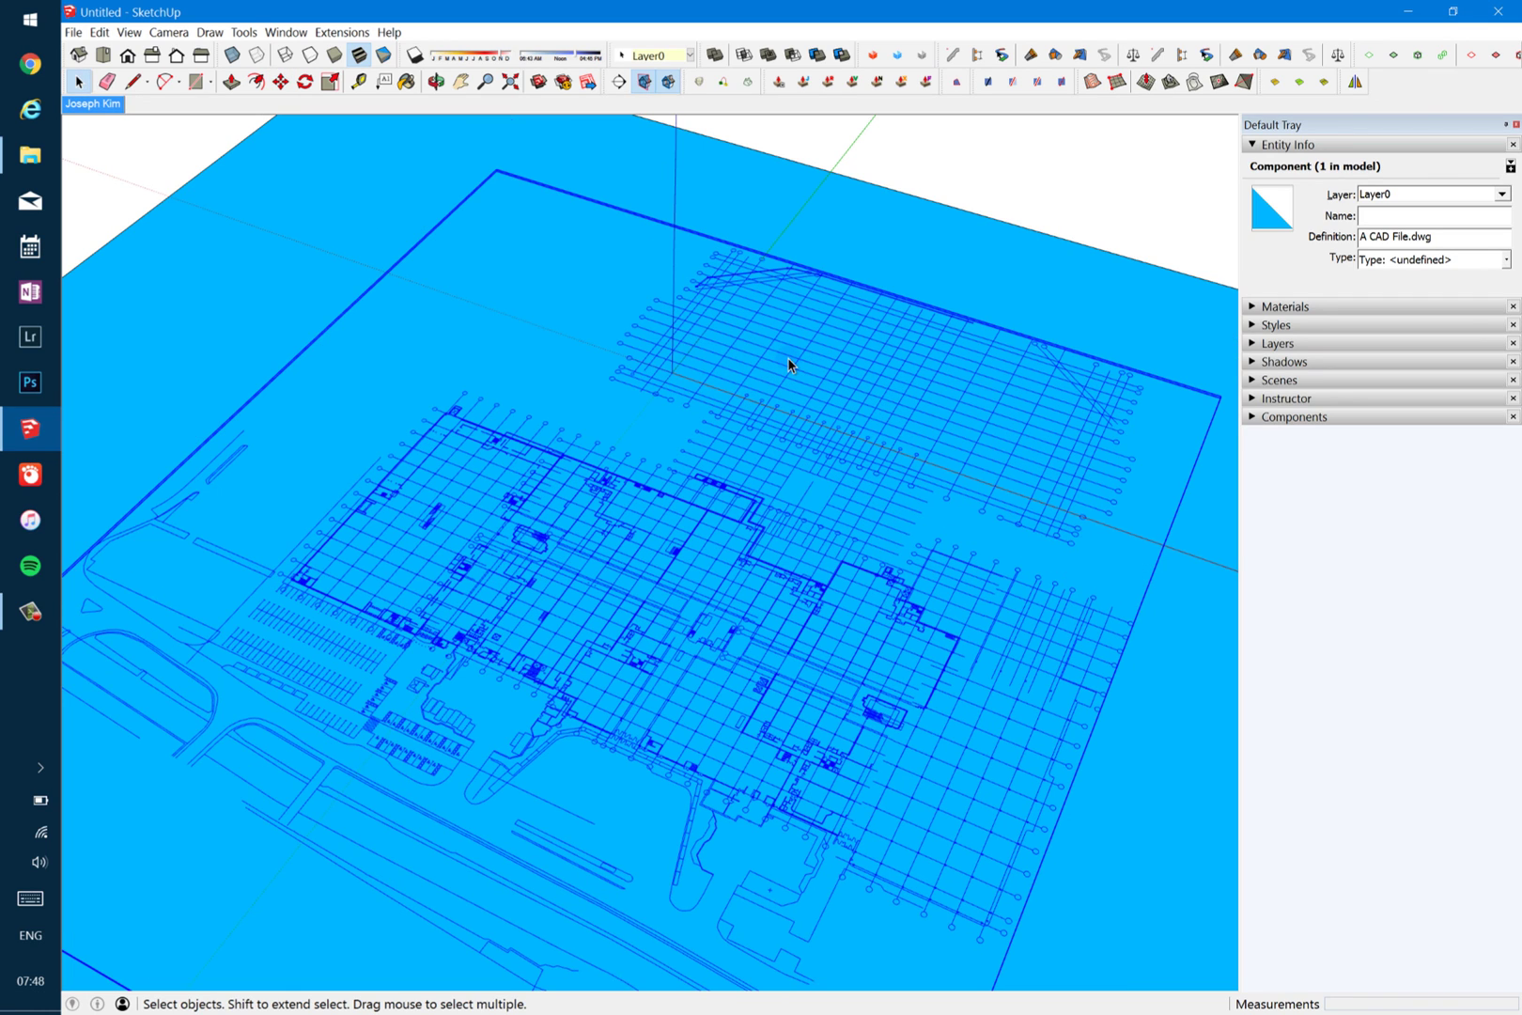